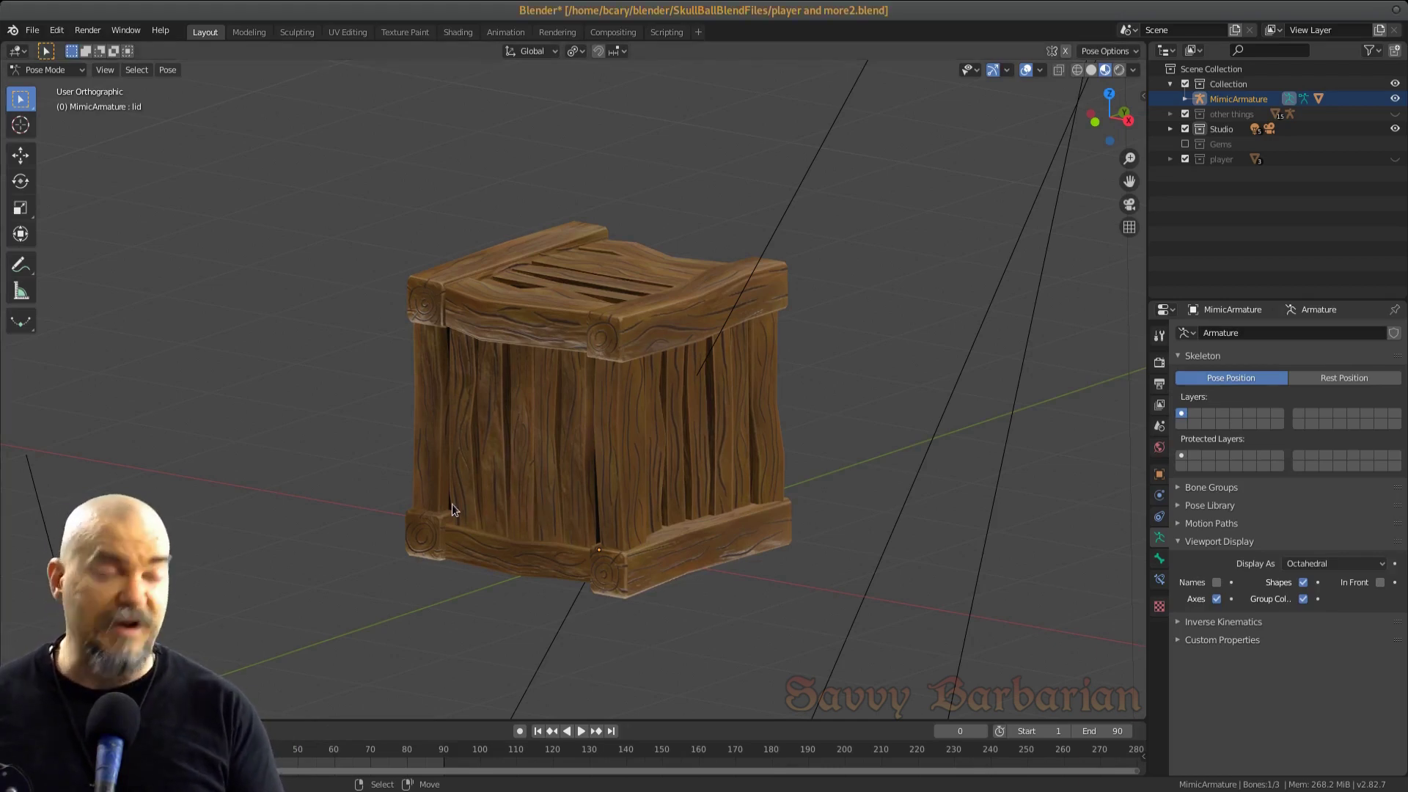
# Rotate the mimic's lid bone about 54° open to expose the fangs and tongue
pyautogui.press('r')
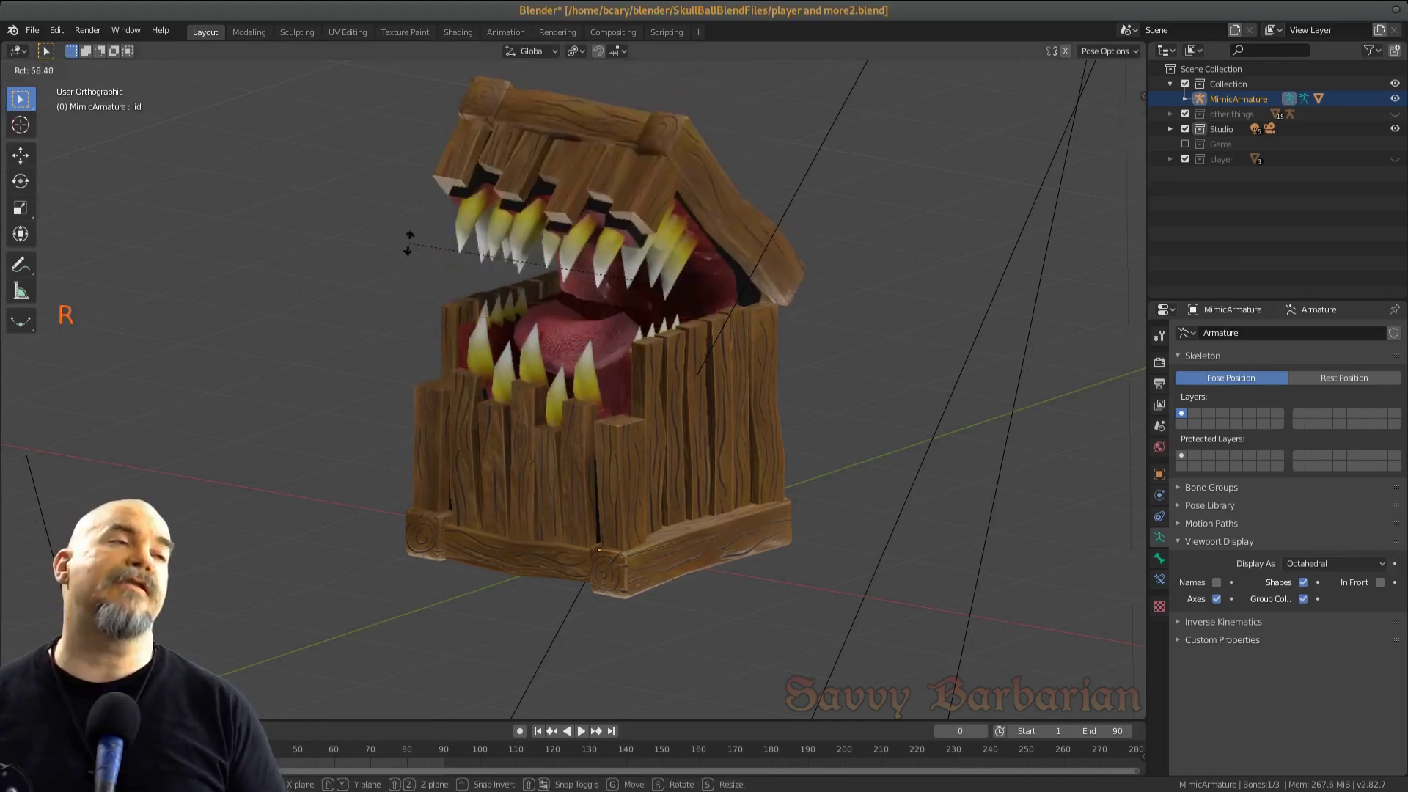
pyautogui.click(365, 243)
pyautogui.moveTo(365, 243); pyautogui.dragTo(853, 465, button='middle')
pyautogui.scroll(-2, 829, 399)
pyautogui.scroll(2, 851, 480)
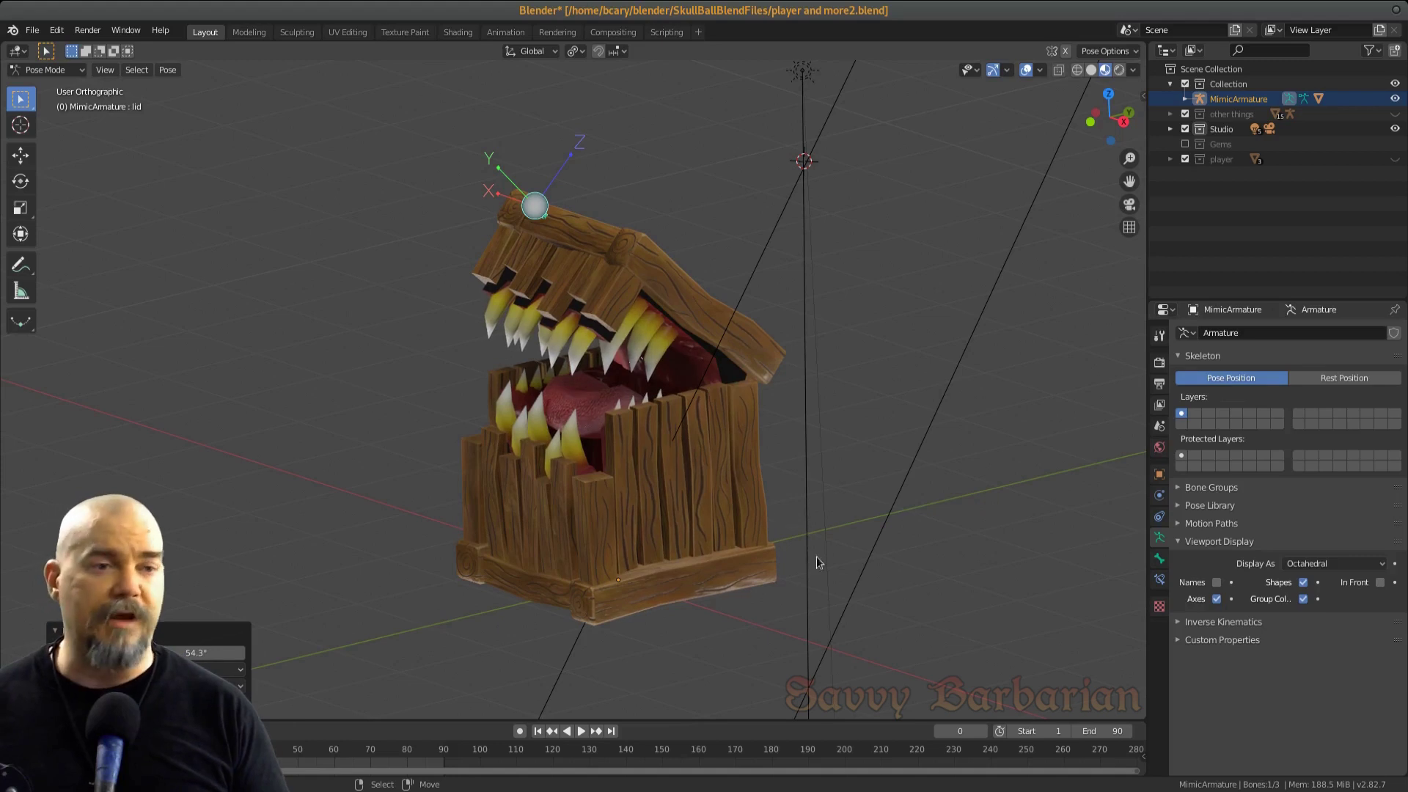
pyautogui.moveTo(711, 394); pyautogui.dragTo(640, 435, button='middle')
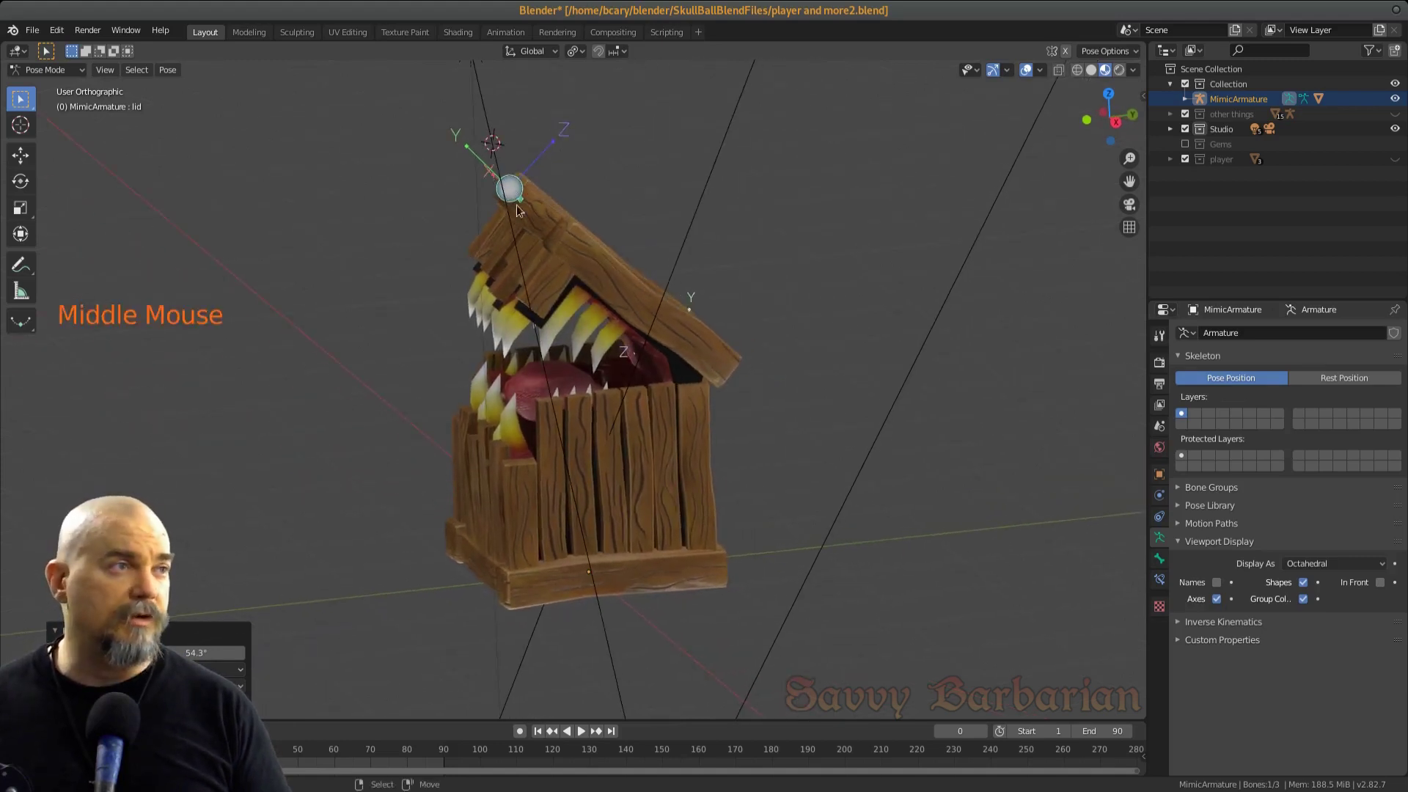
# Switch the armature to Object Mode and draw its bones In Front of the crate mesh
pyautogui.press('Tab')
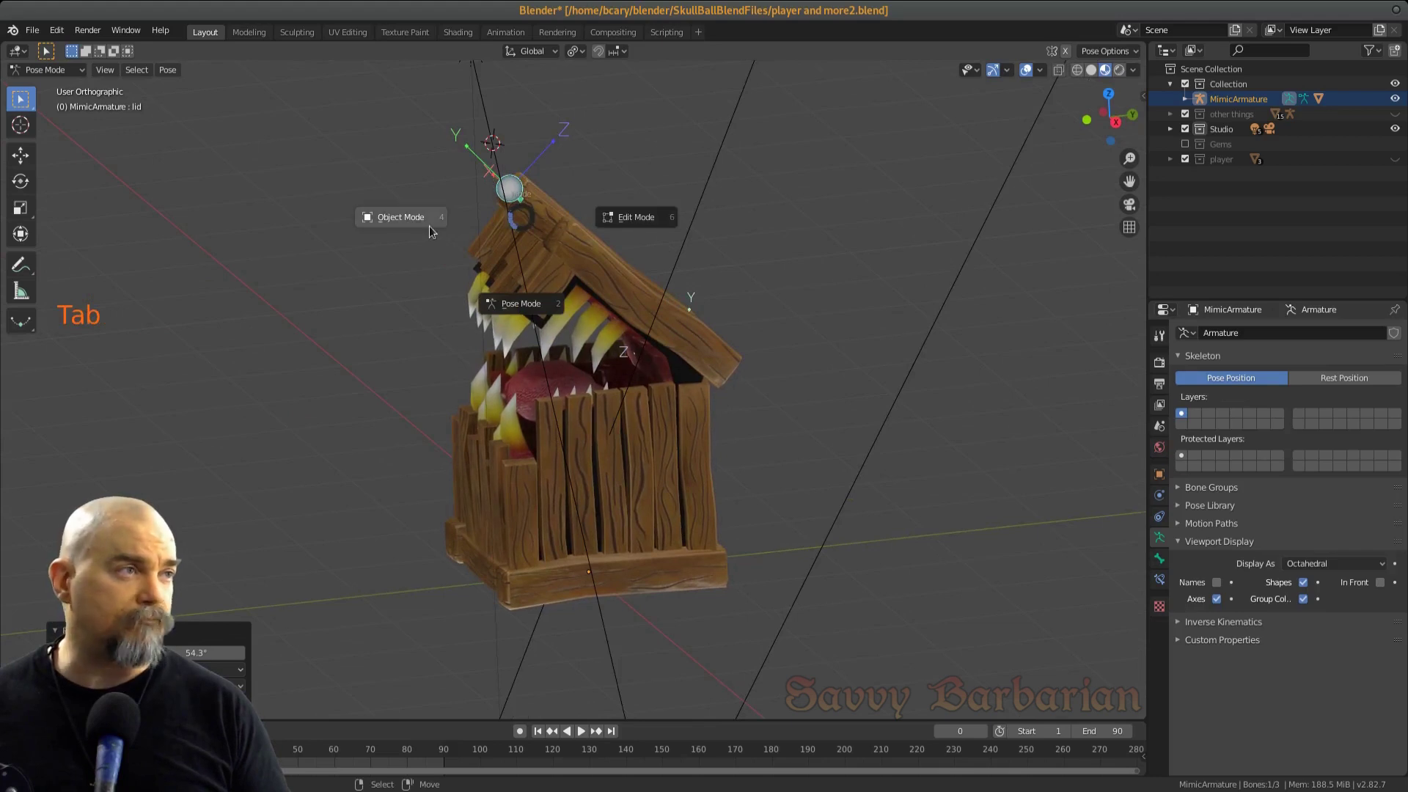
pyautogui.click(407, 219)
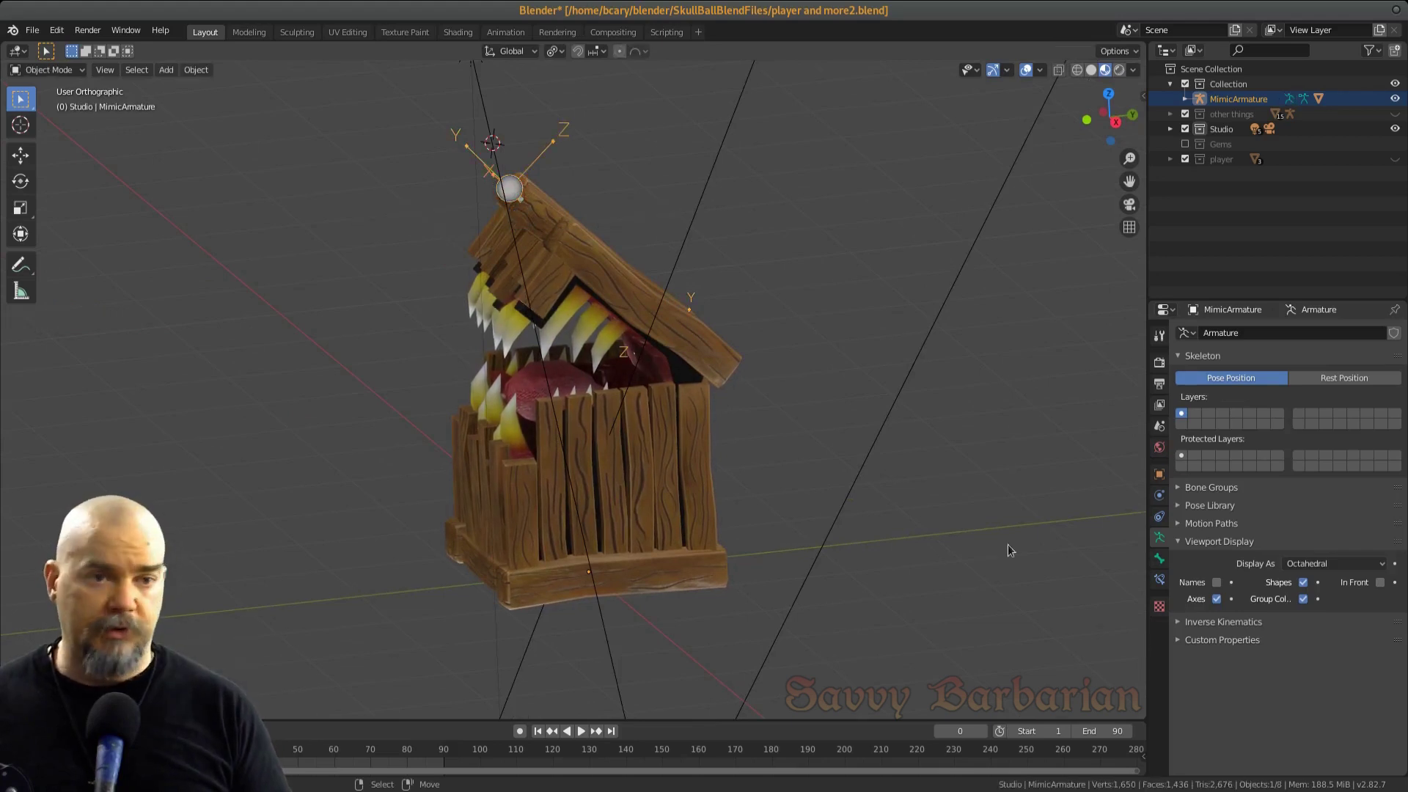
pyautogui.click(1376, 585)
pyautogui.click(1379, 584)
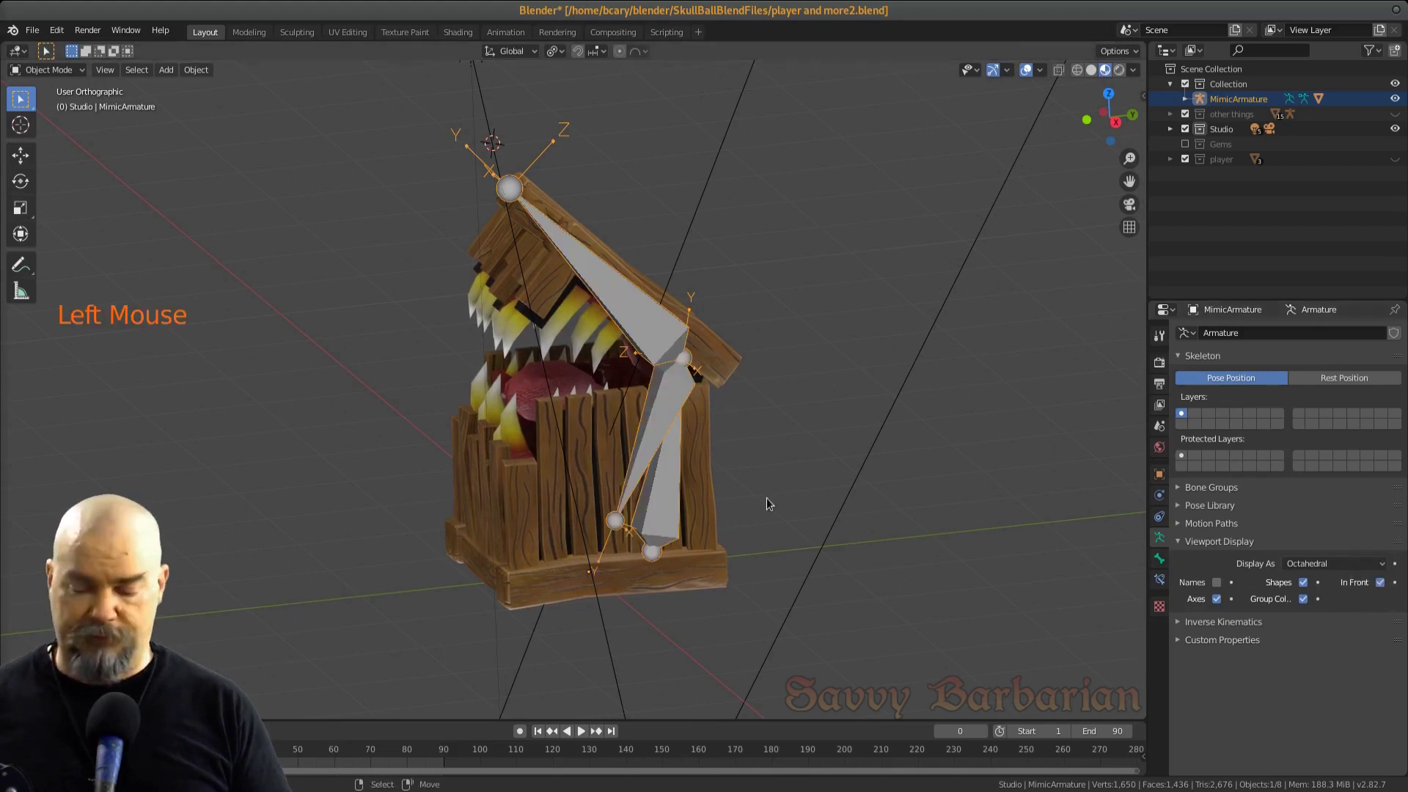
# View the rigged crate straight from the right side with Numpad 3
pyautogui.press('KP_3')
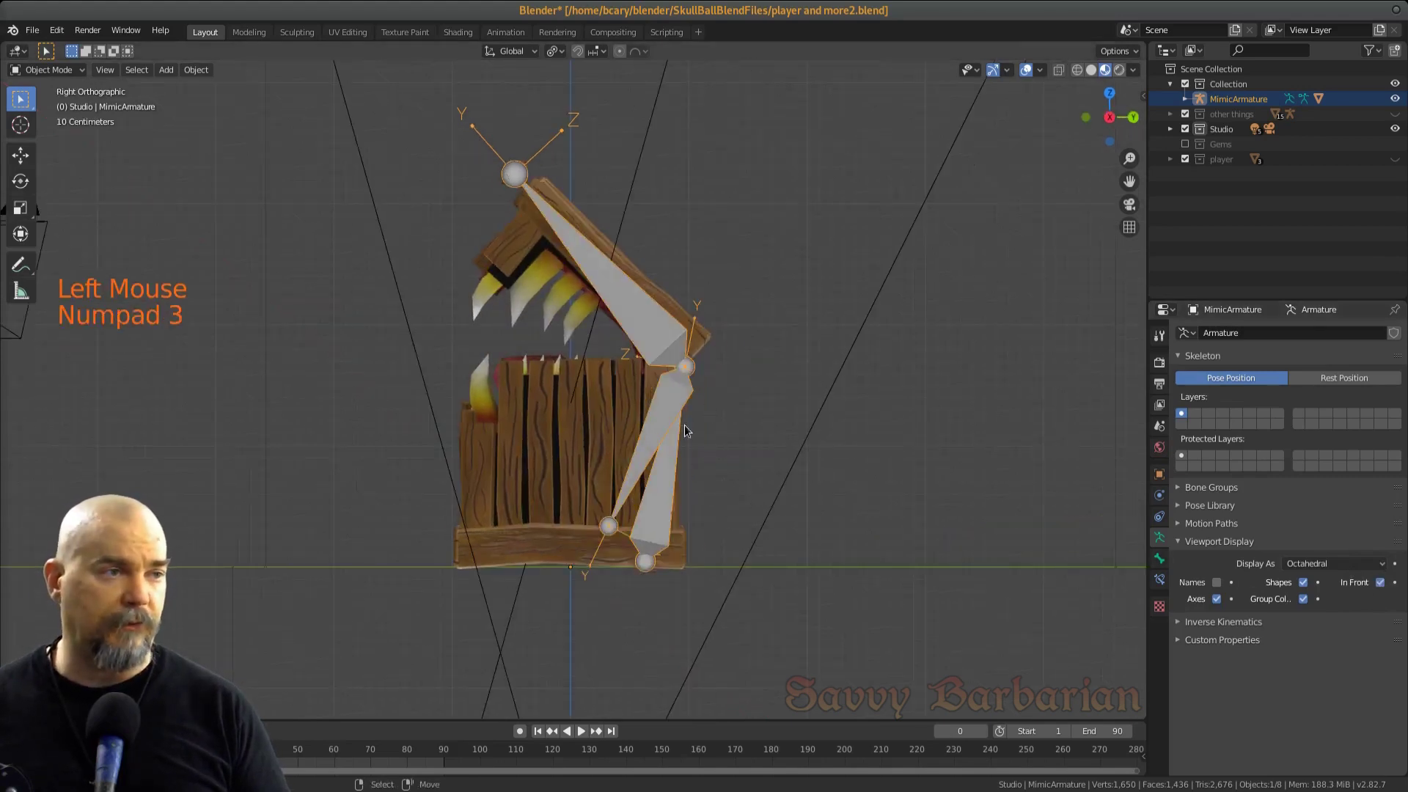
pyautogui.moveTo(548, 385); pyautogui.dragTo(591, 447, button='middle')
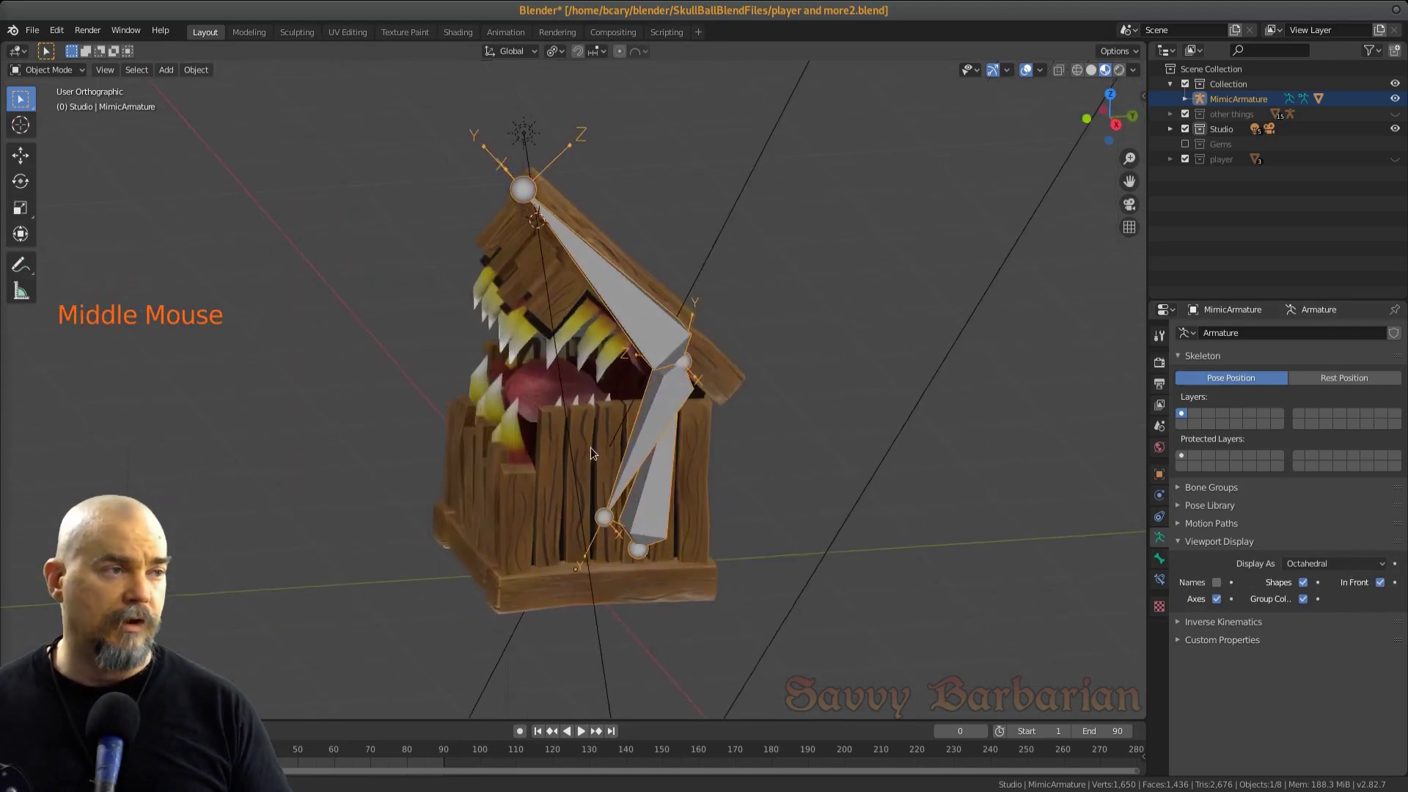
pyautogui.scroll(4, 591, 448)
pyautogui.scroll(-4, 700, 483)
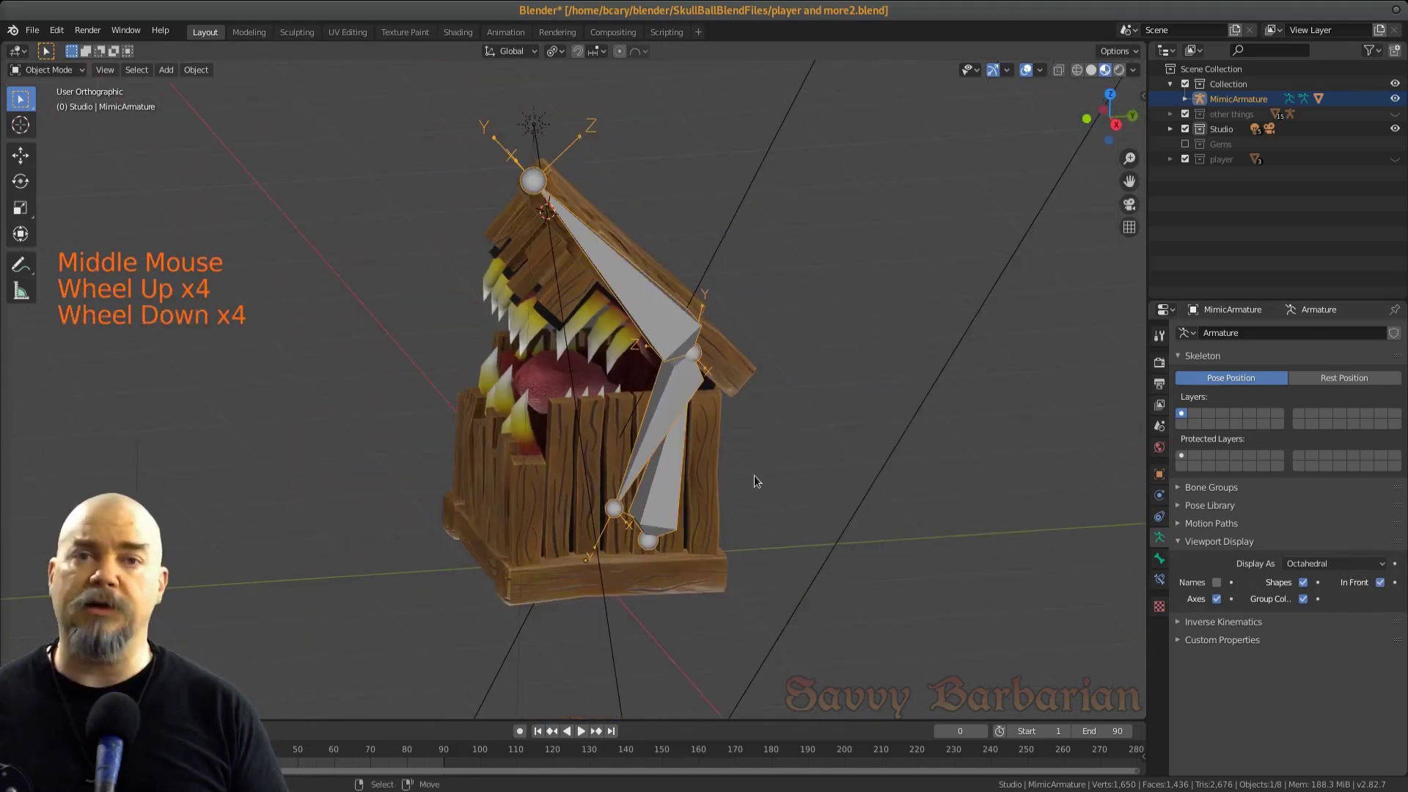
pyautogui.press('KP_3')
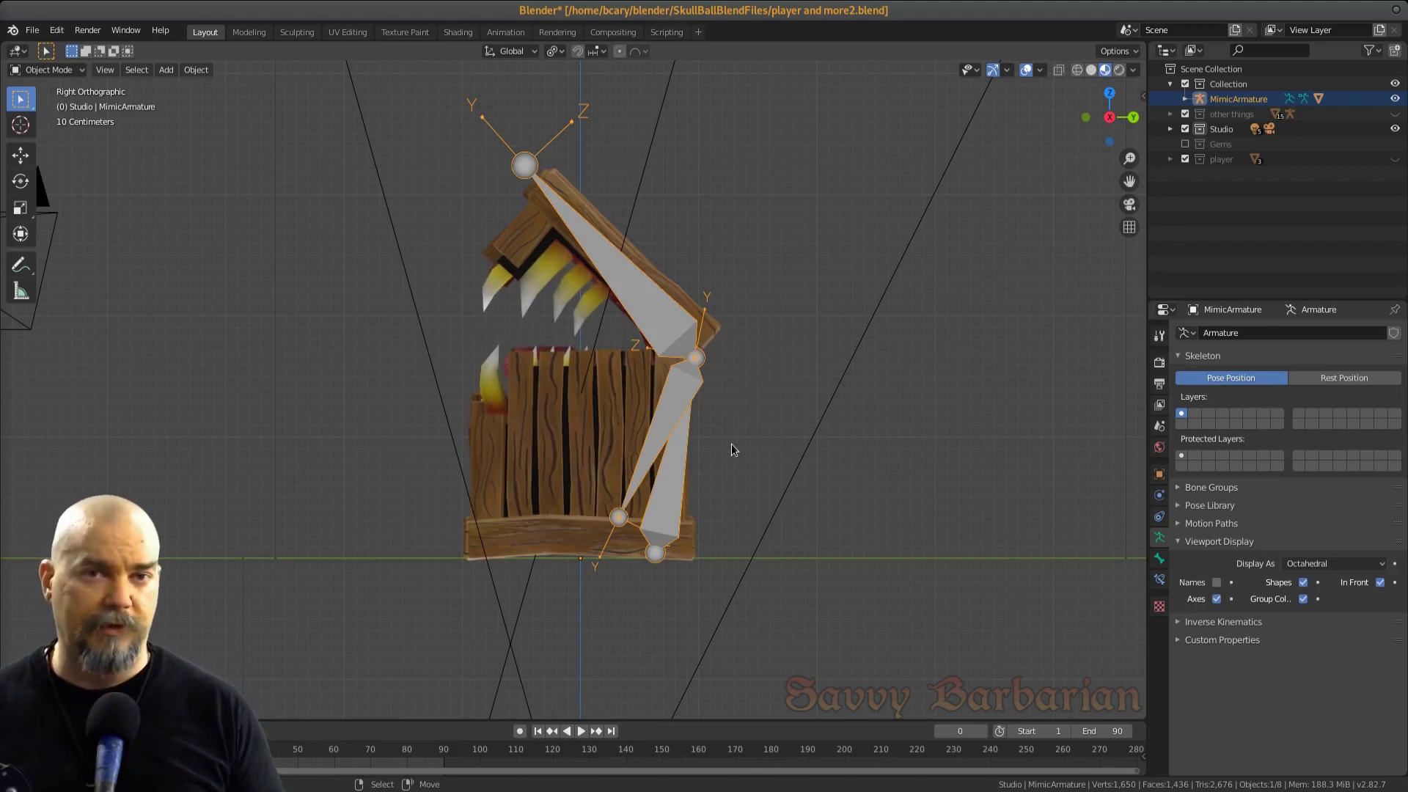
# Turn off In Front so the bones hide behind the crate mesh, and shift the crate left
pyautogui.click(1380, 582)
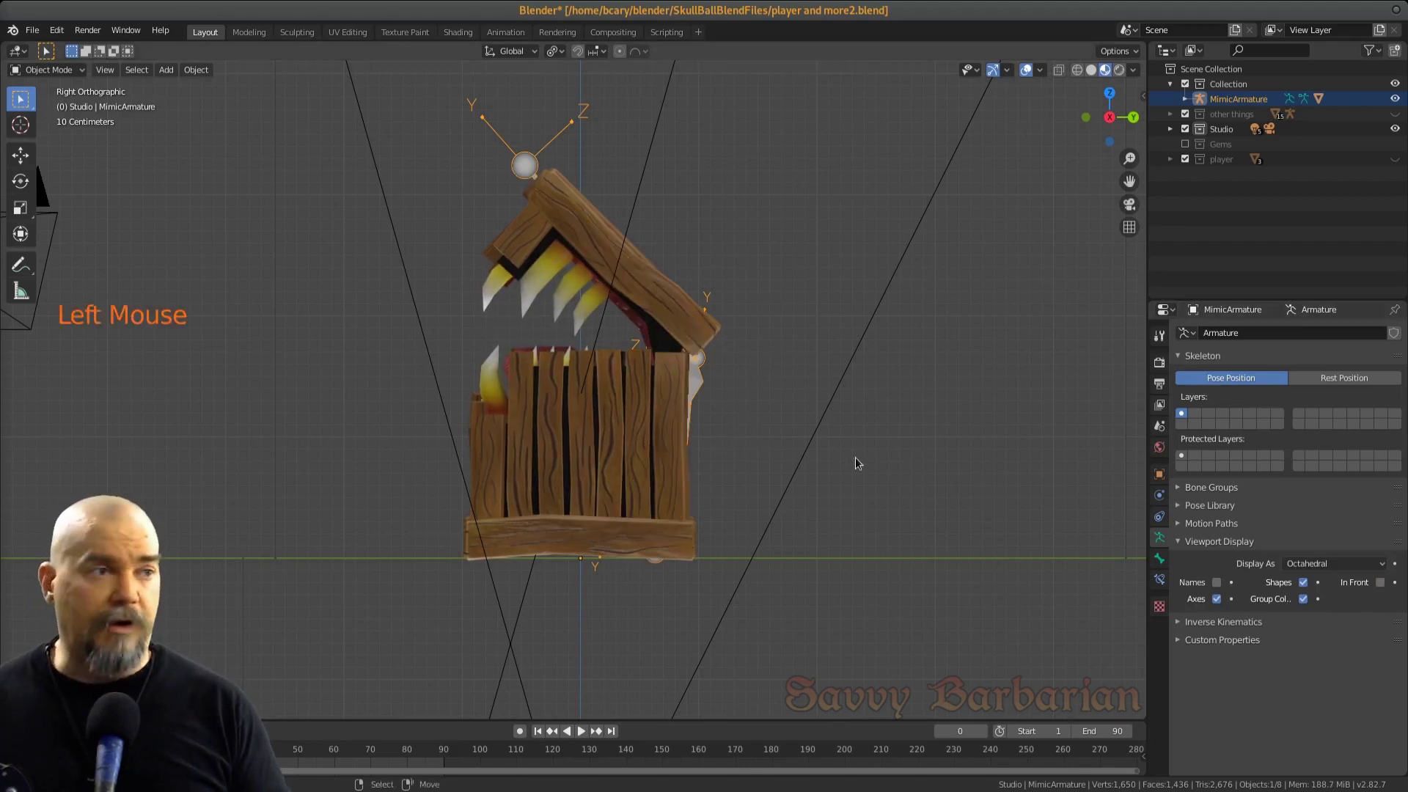
pyautogui.scroll(-1, 844, 426)
pyautogui.scroll(2, 840, 418)
pyautogui.keyDown('shift'); pyautogui.moveTo(824, 390); pyautogui.dragTo(676, 403, button='middle'); pyautogui.keyUp('shift')
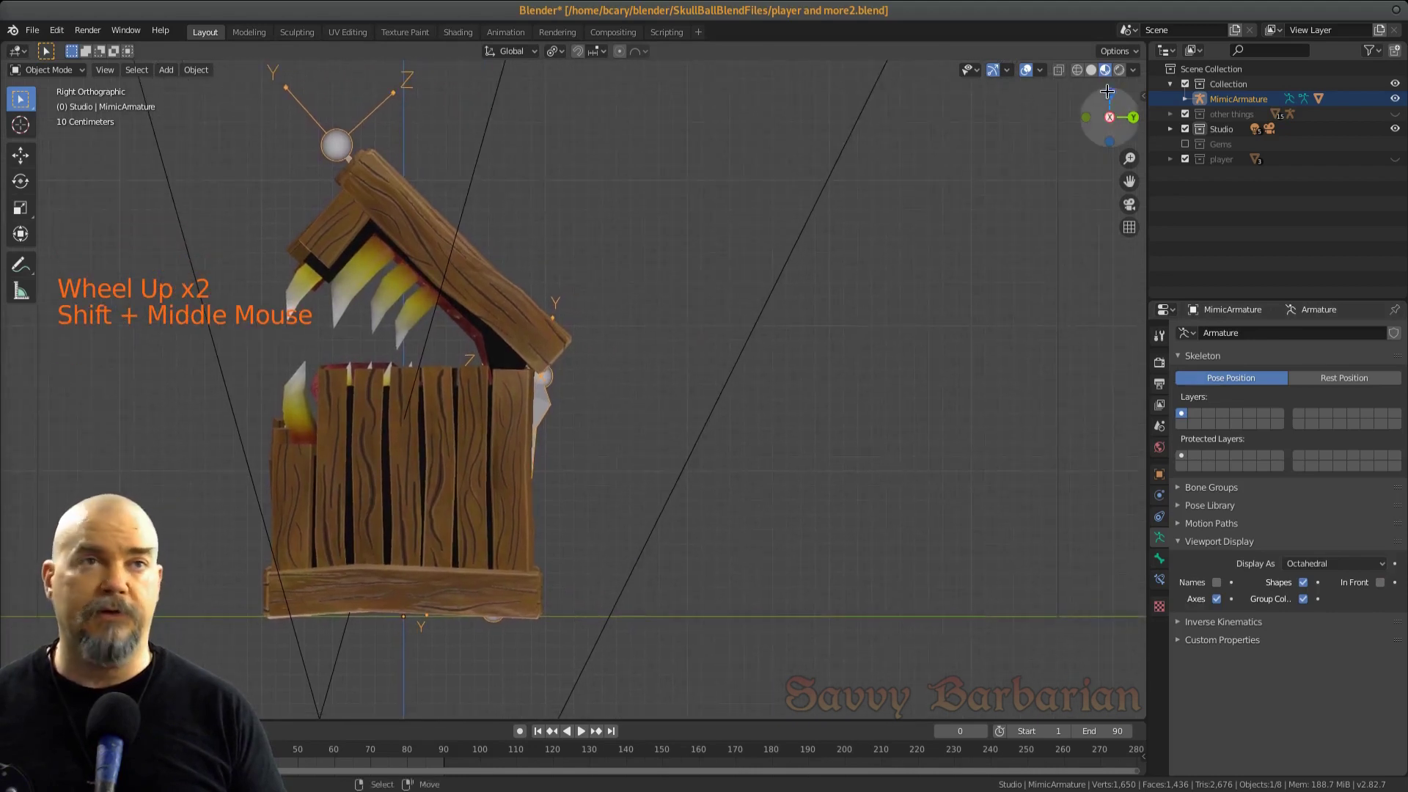
# Split the viewport and make the right area a Nonlinear Animation editor
pyautogui.moveTo(1146, 42); pyautogui.dragTo(647, 58)
pyautogui.click(653, 52)
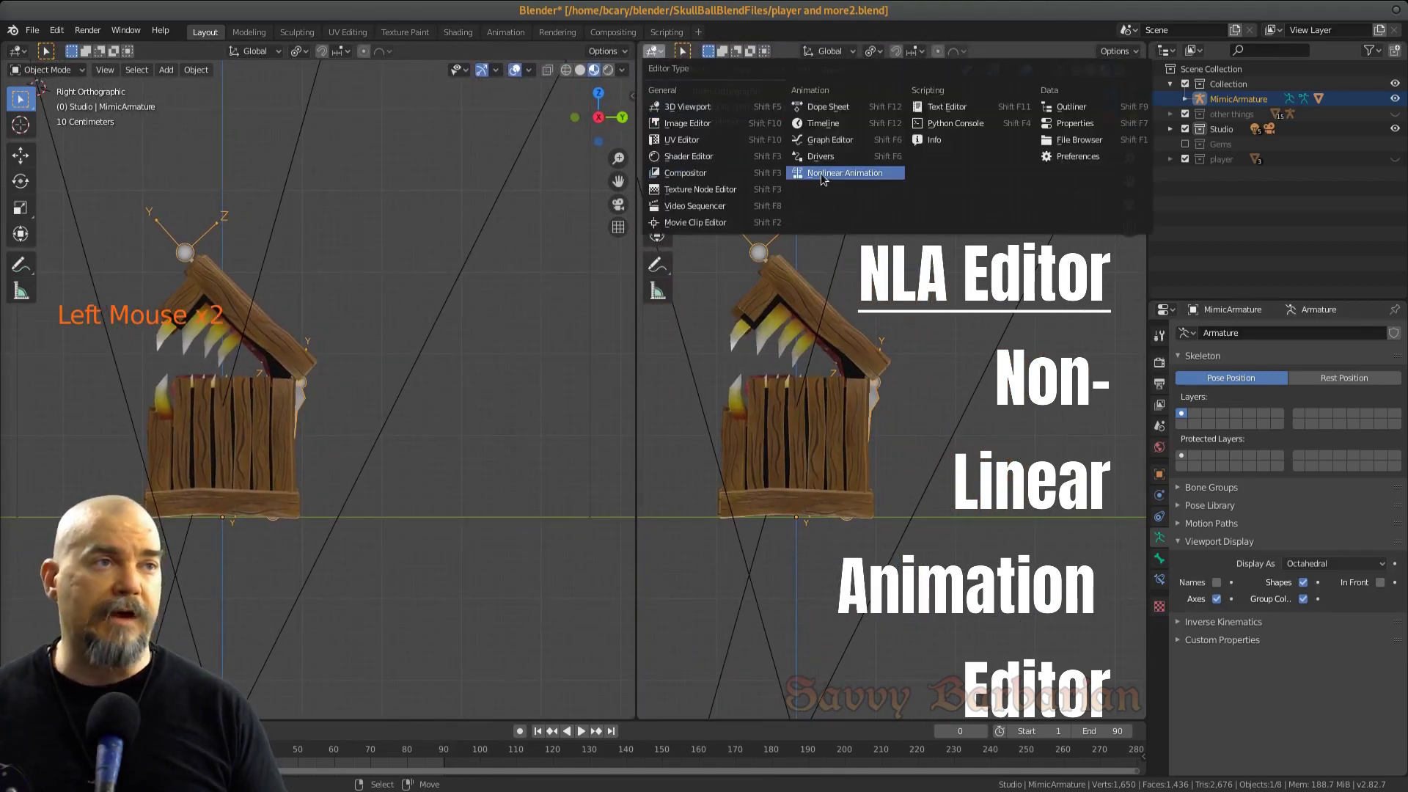
pyautogui.click(846, 176)
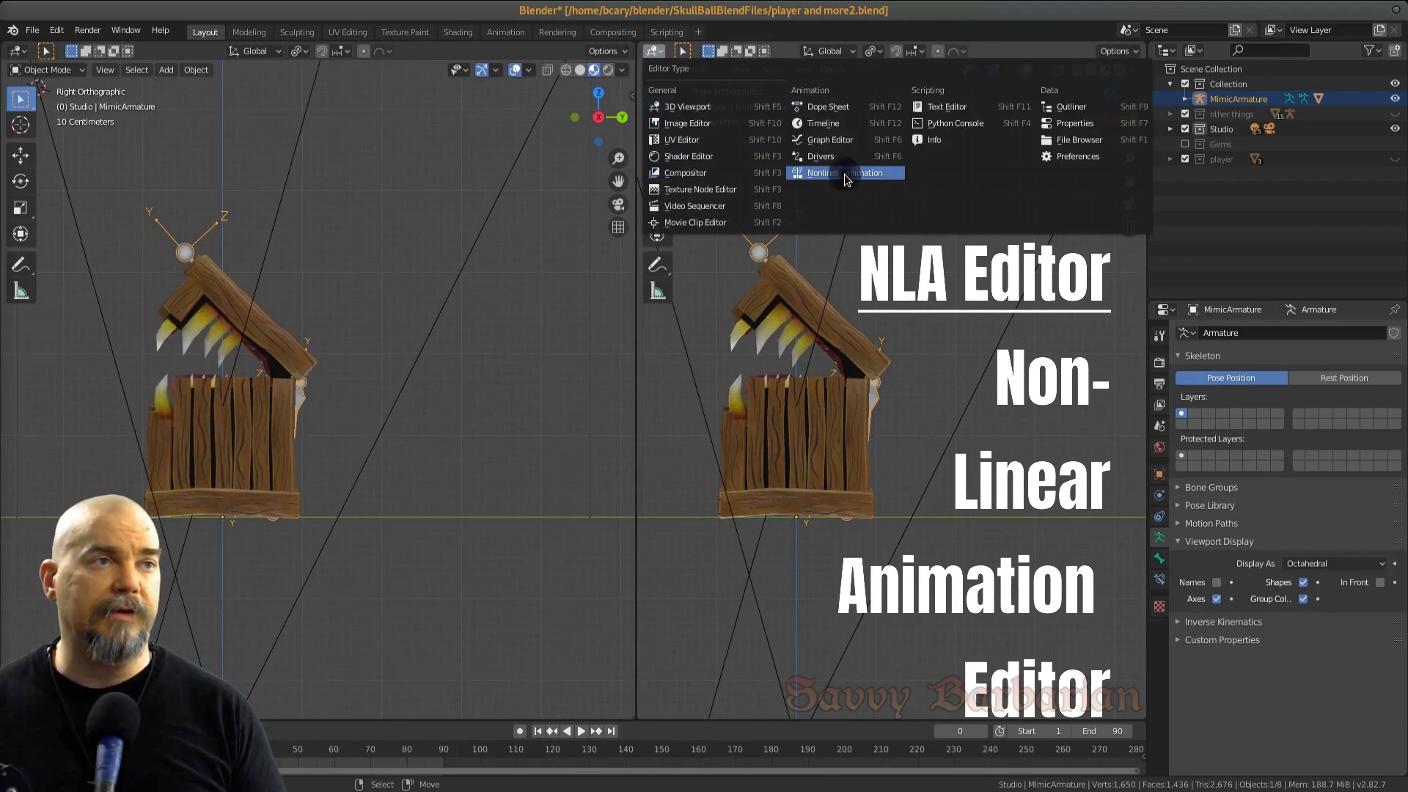
pyautogui.click(892, 174)
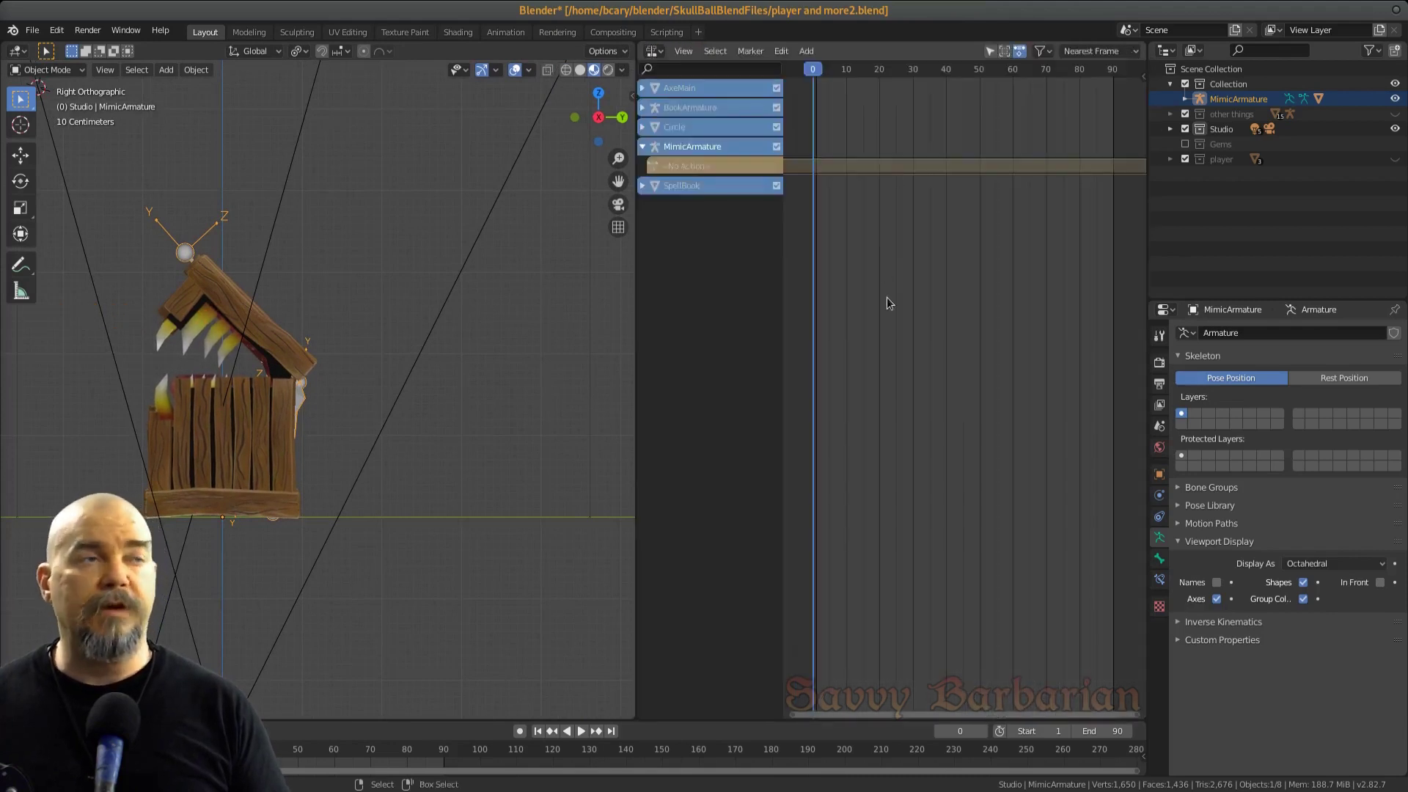
# Enable Only Show Selected so the NLA lists just the MimicArmature track
pyautogui.click(992, 50)
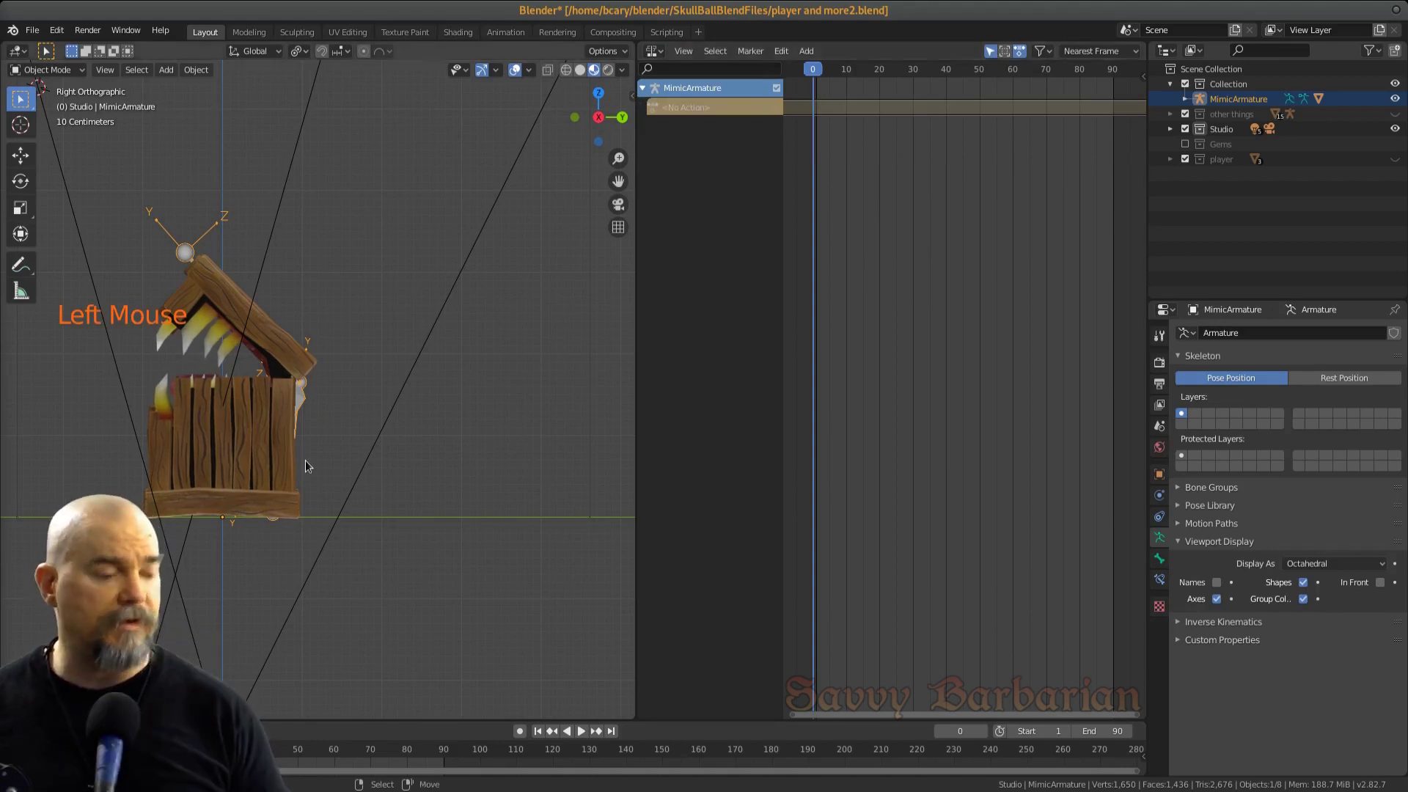
pyautogui.keyDown('shift'); pyautogui.moveTo(286, 458); pyautogui.dragTo(392, 415, button='middle'); pyautogui.keyUp('shift')
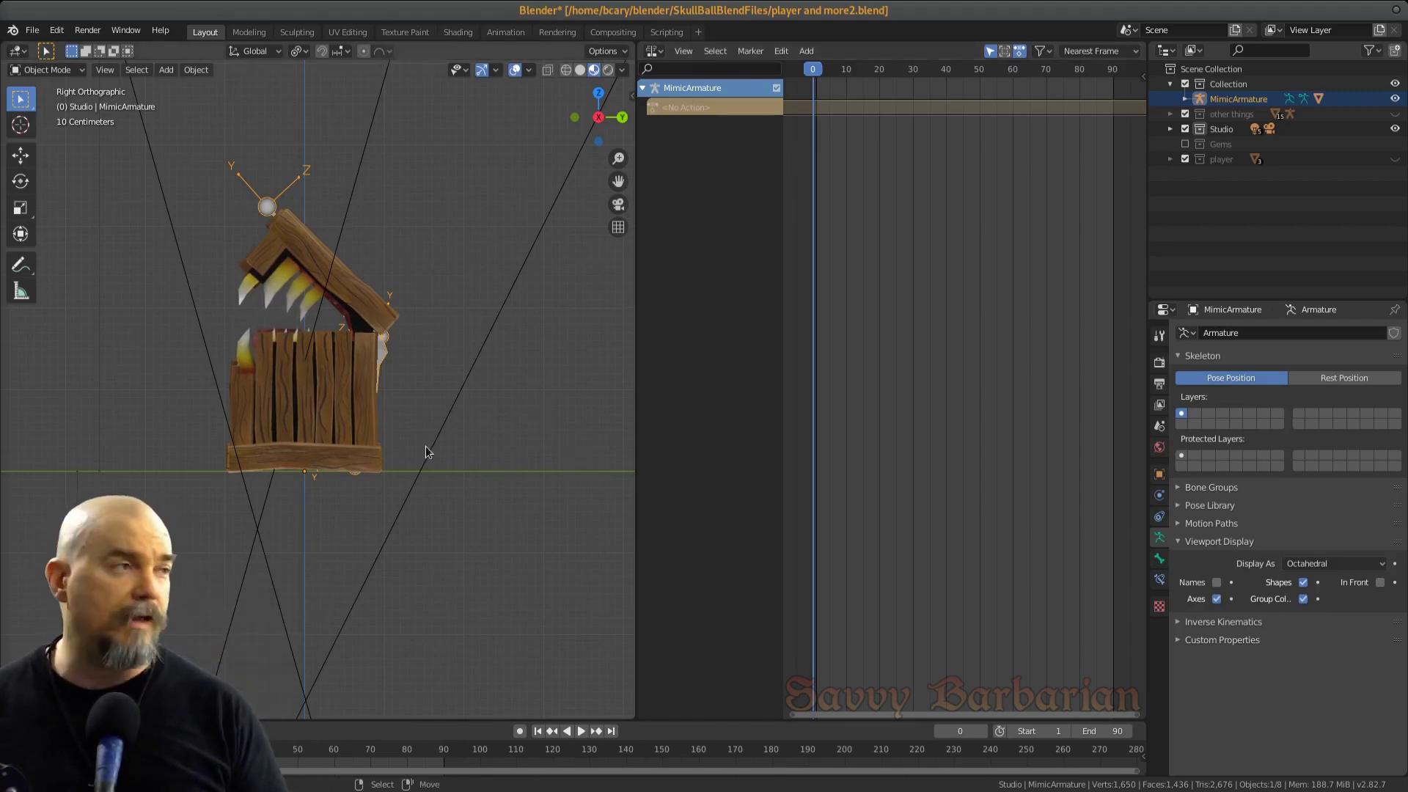
# At frame 1, select the armature in Pose Mode and clear the lid rotation to shut it
pyautogui.hotkey('shift', 'Left')
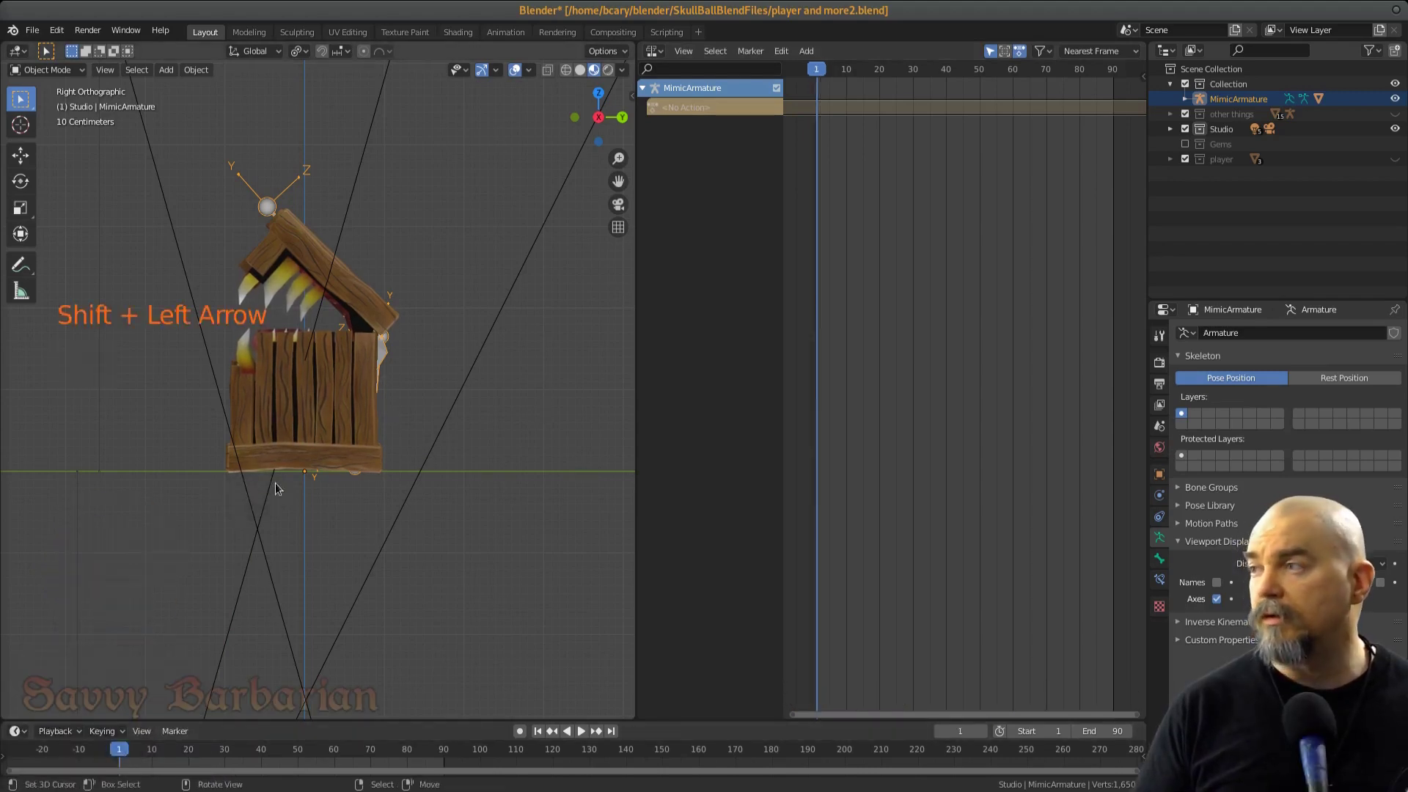
pyautogui.rightClick(266, 205)
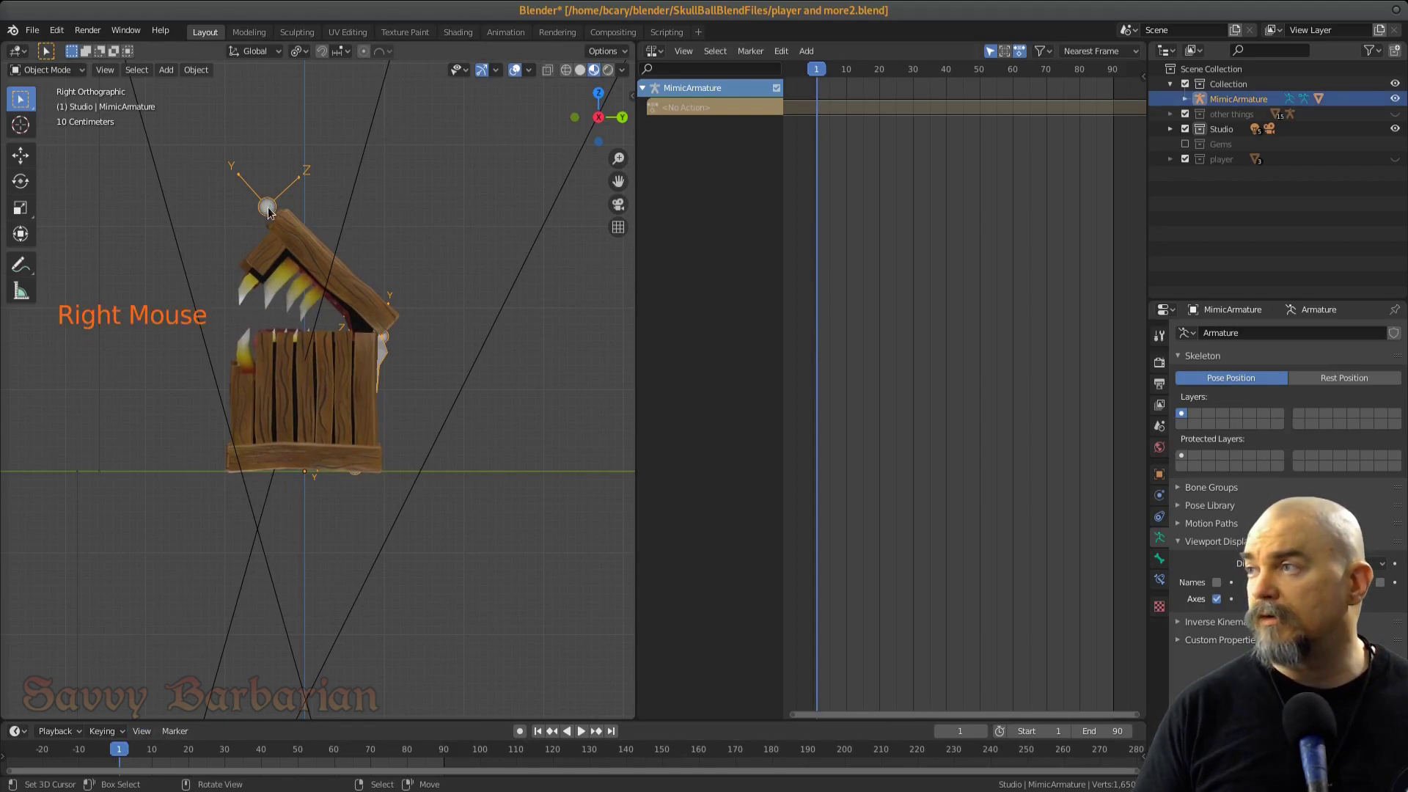
pyautogui.press('Tab')
pyautogui.press('Tab')
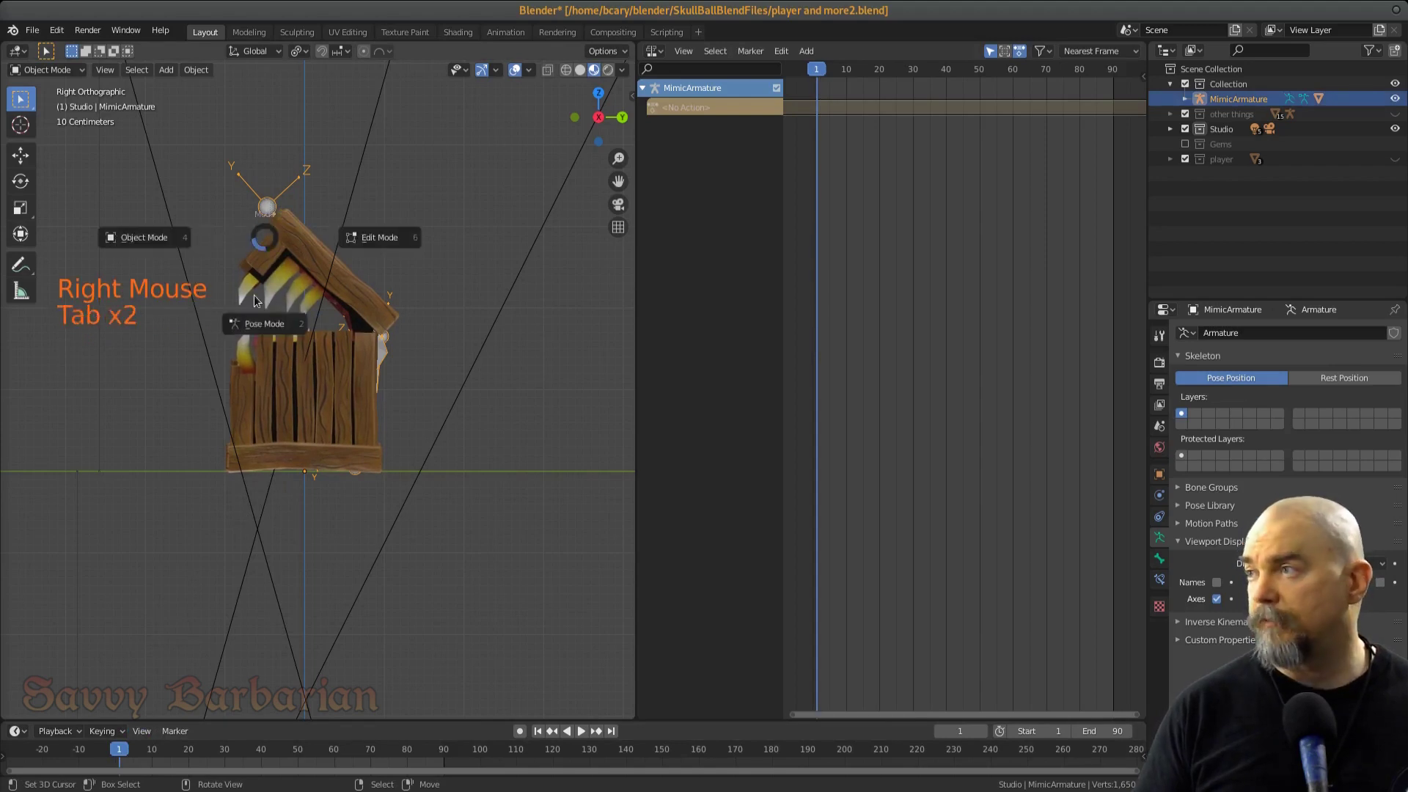
pyautogui.click(265, 346)
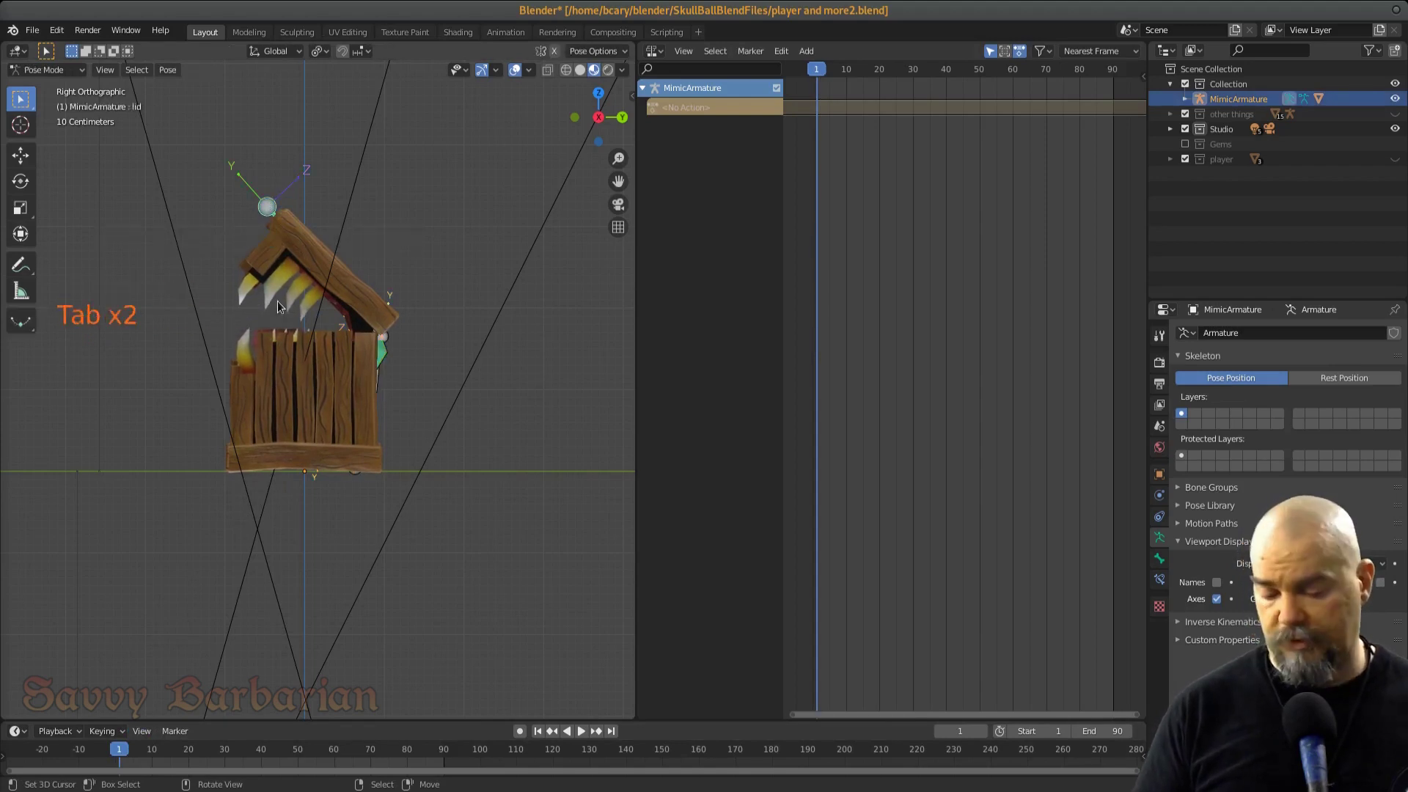
pyautogui.hotkey('alt', 'r')
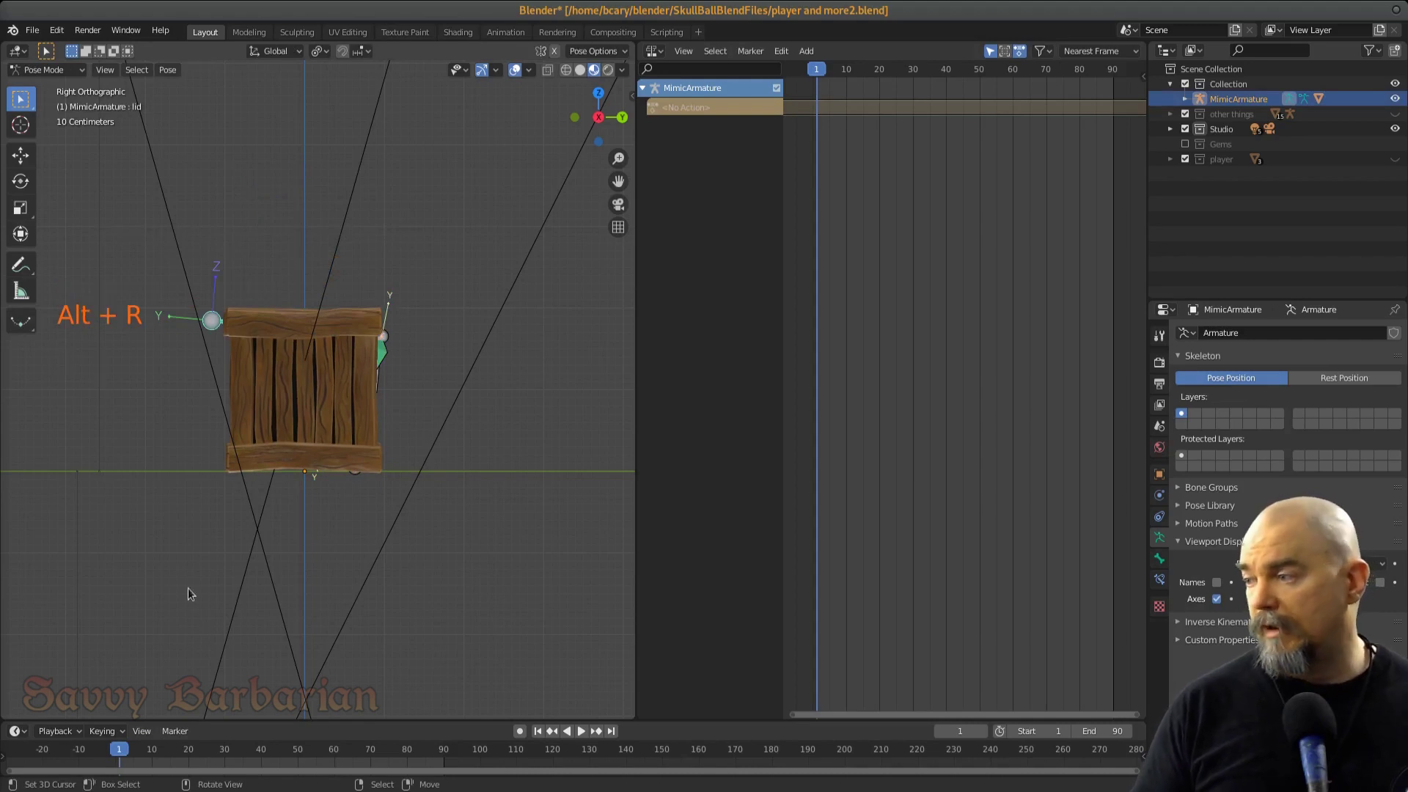
# Insert a rotation keyframe for the closed lid at frame 1
pyautogui.press('i')
pyautogui.press('i')
pyautogui.press('i')
pyautogui.press('i')
pyautogui.press('i')
pyautogui.press('i')
pyautogui.press('i')
pyautogui.press('i')
pyautogui.press('i')
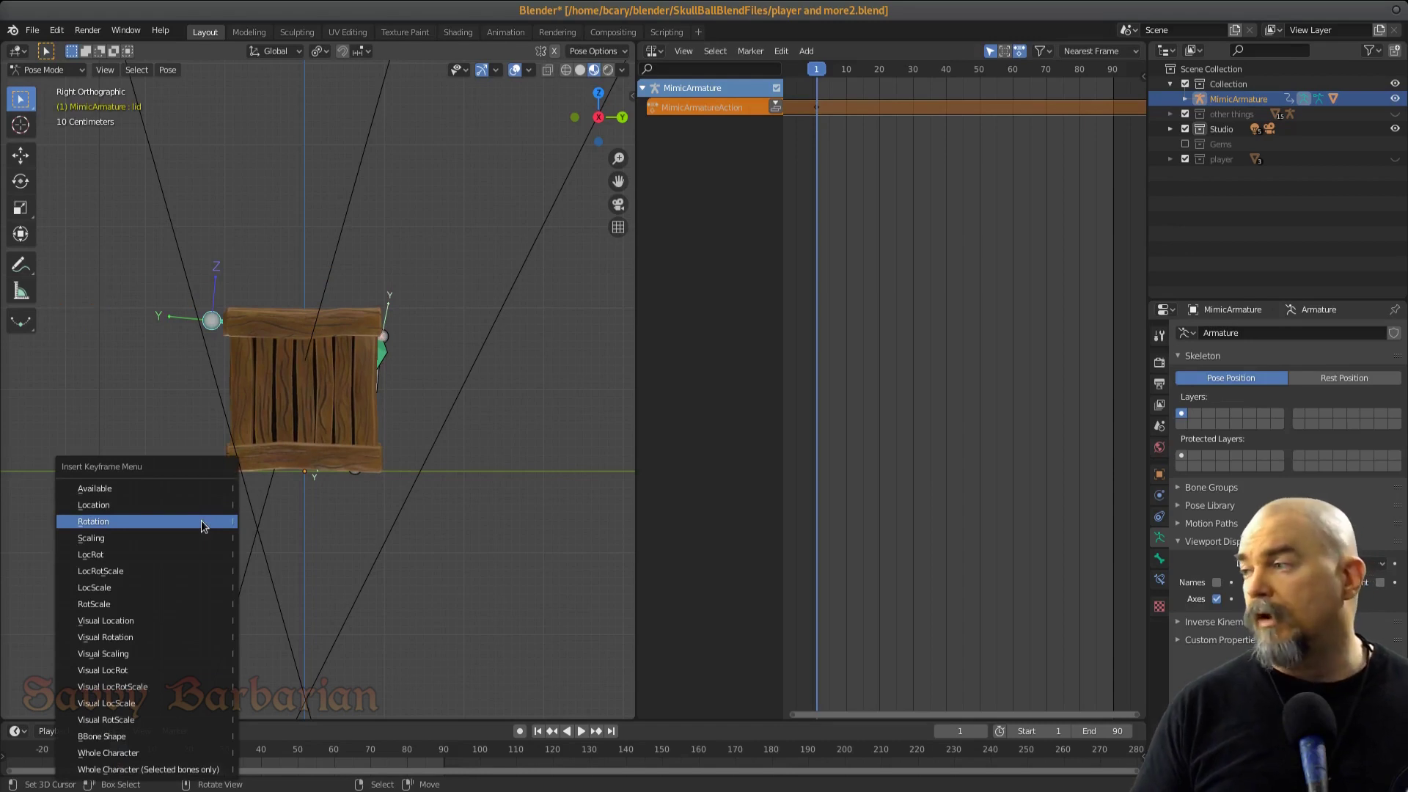
pyautogui.click(201, 520)
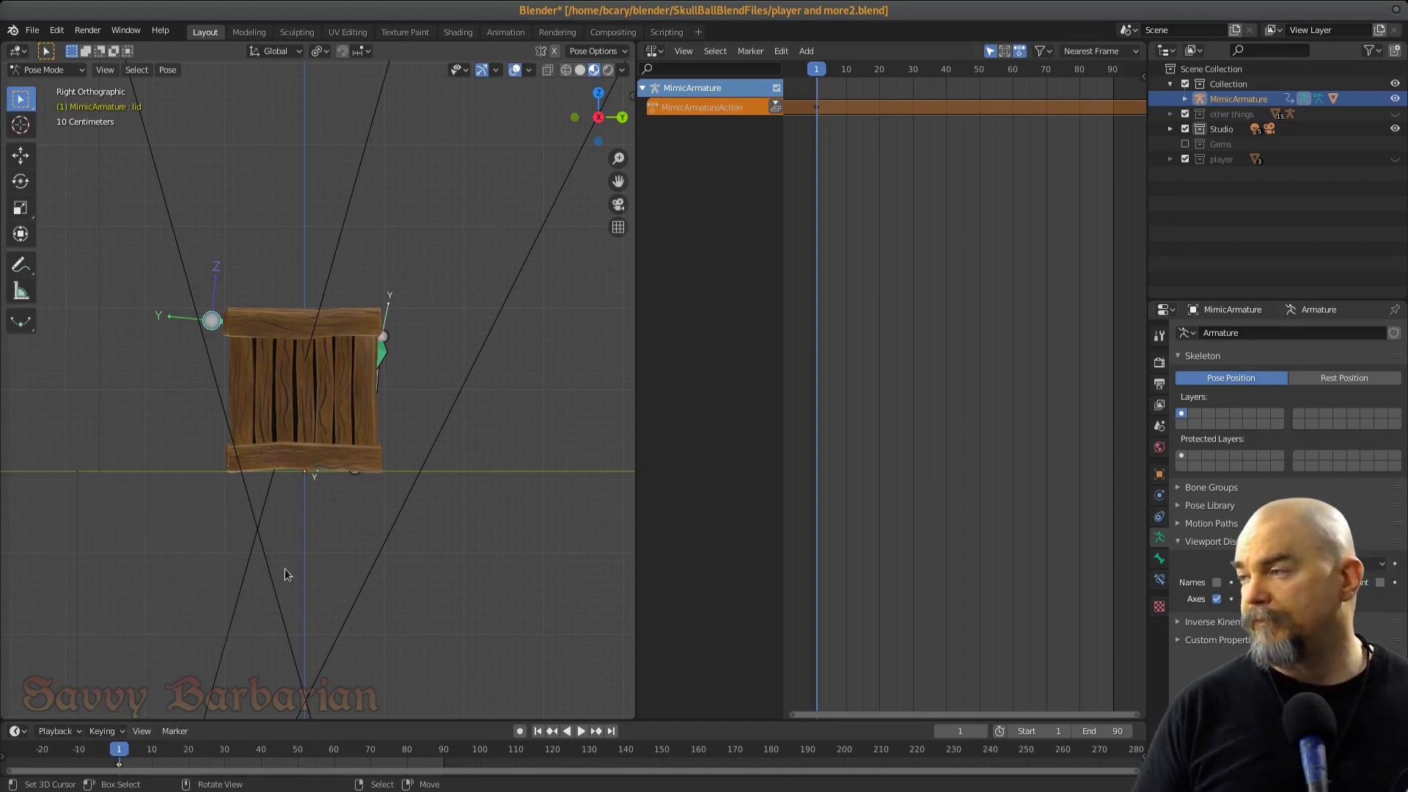
pyautogui.press('i')
pyautogui.click(237, 528)
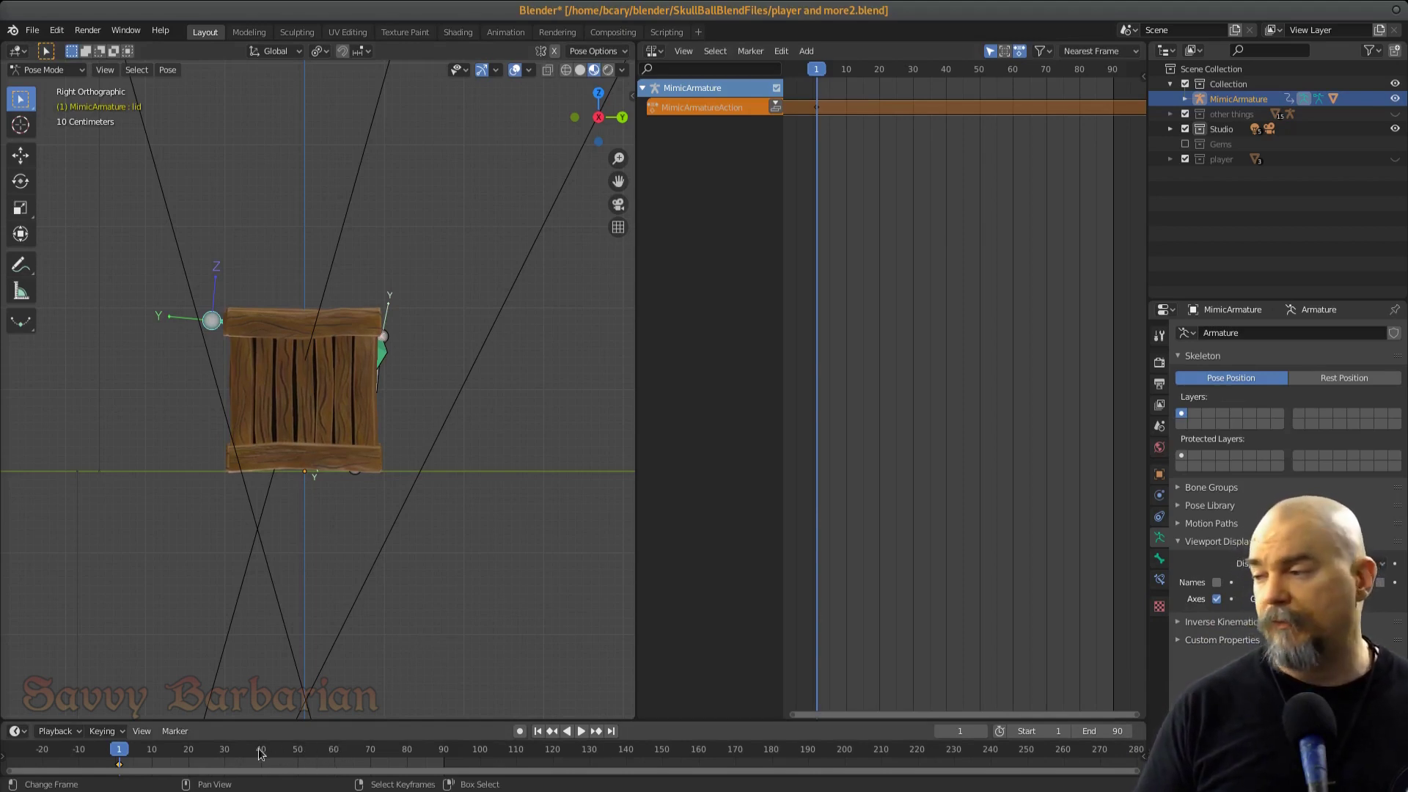
# At frame 30, rotate the lid about 44° open and key its rotation
pyautogui.click(226, 754)
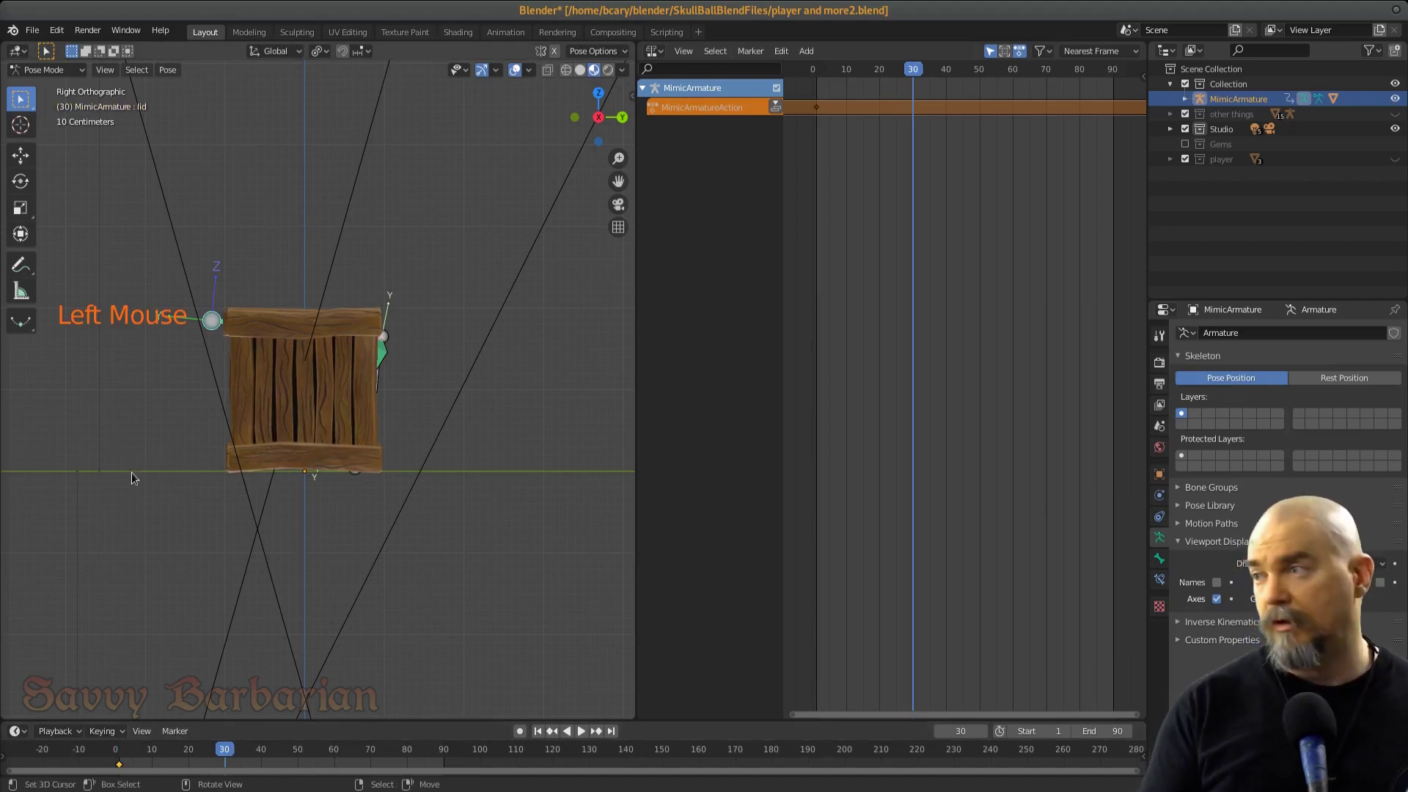
pyautogui.press('r')
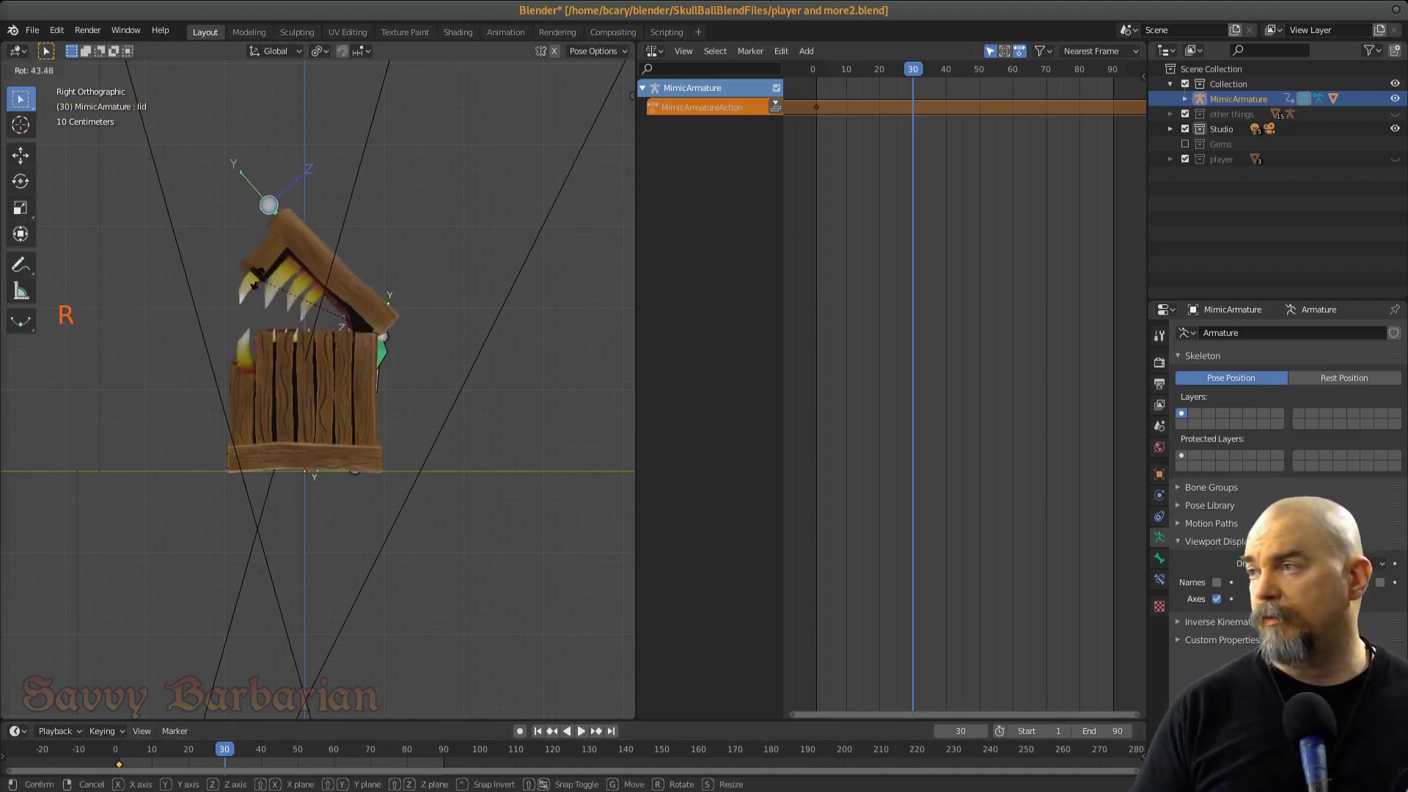
pyautogui.click(258, 282)
pyautogui.moveTo(258, 282); pyautogui.dragTo(487, 502, button='middle')
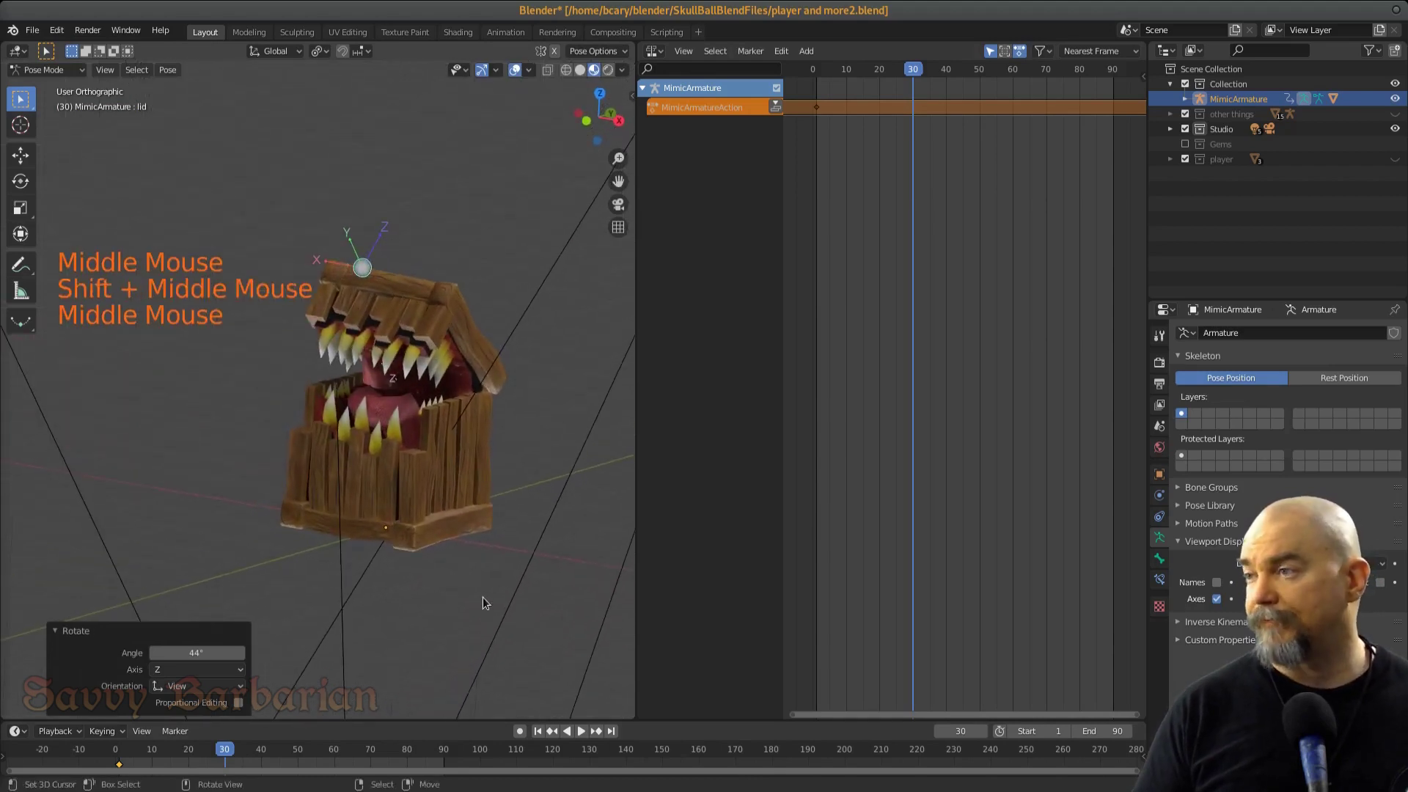
pyautogui.press('i')
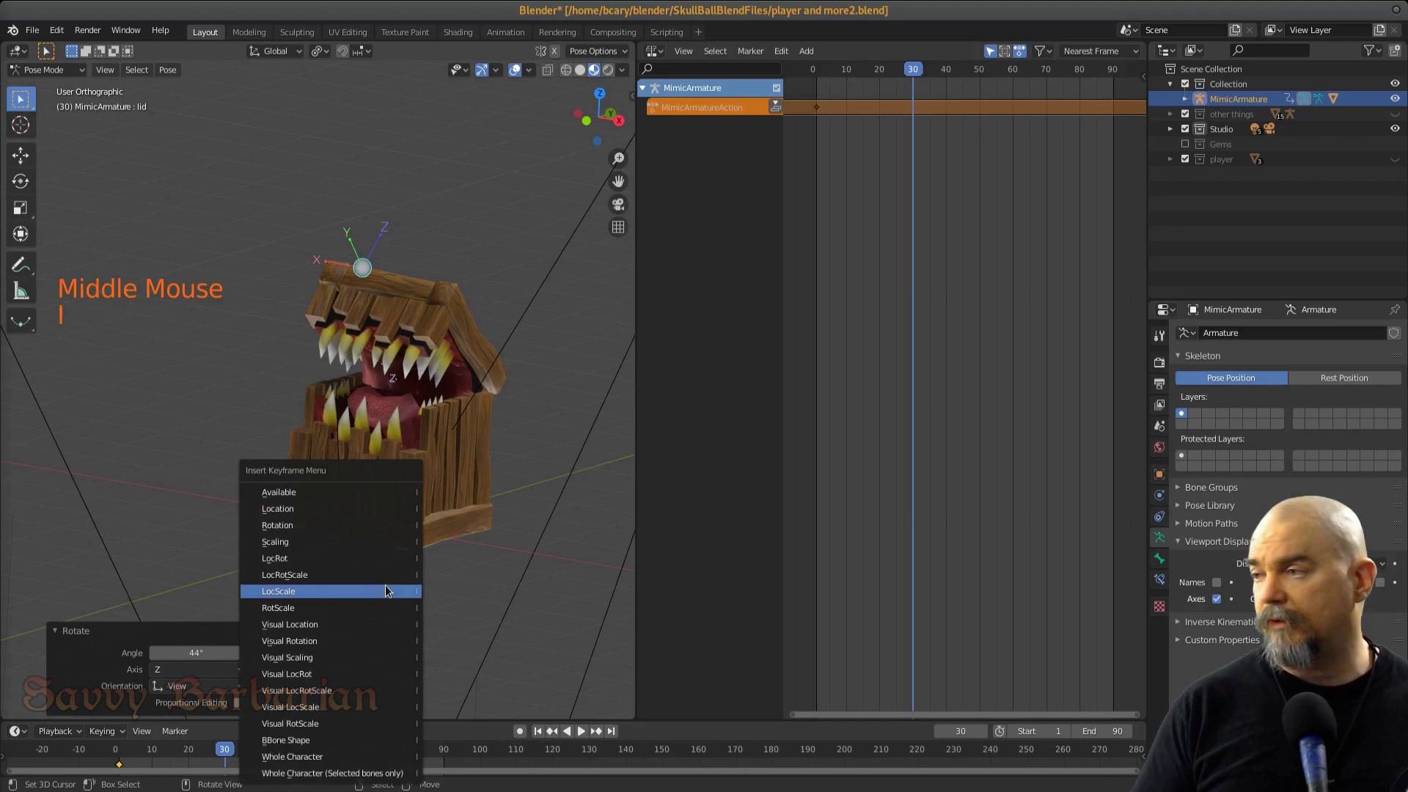
pyautogui.click(296, 523)
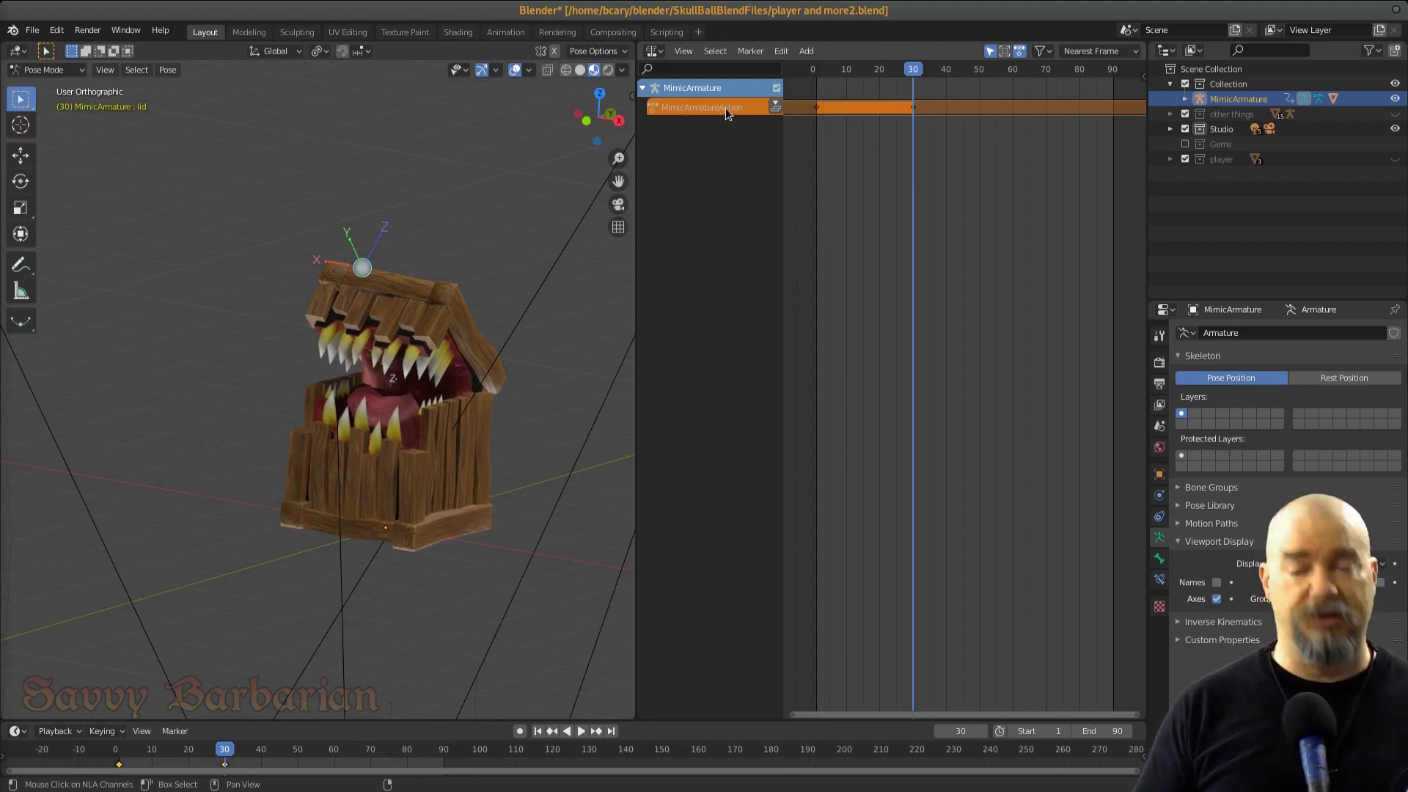
# Undo once, then rename the MimicArmatureAction action to BigYawn
pyautogui.hotkey('ctrl', 'z')
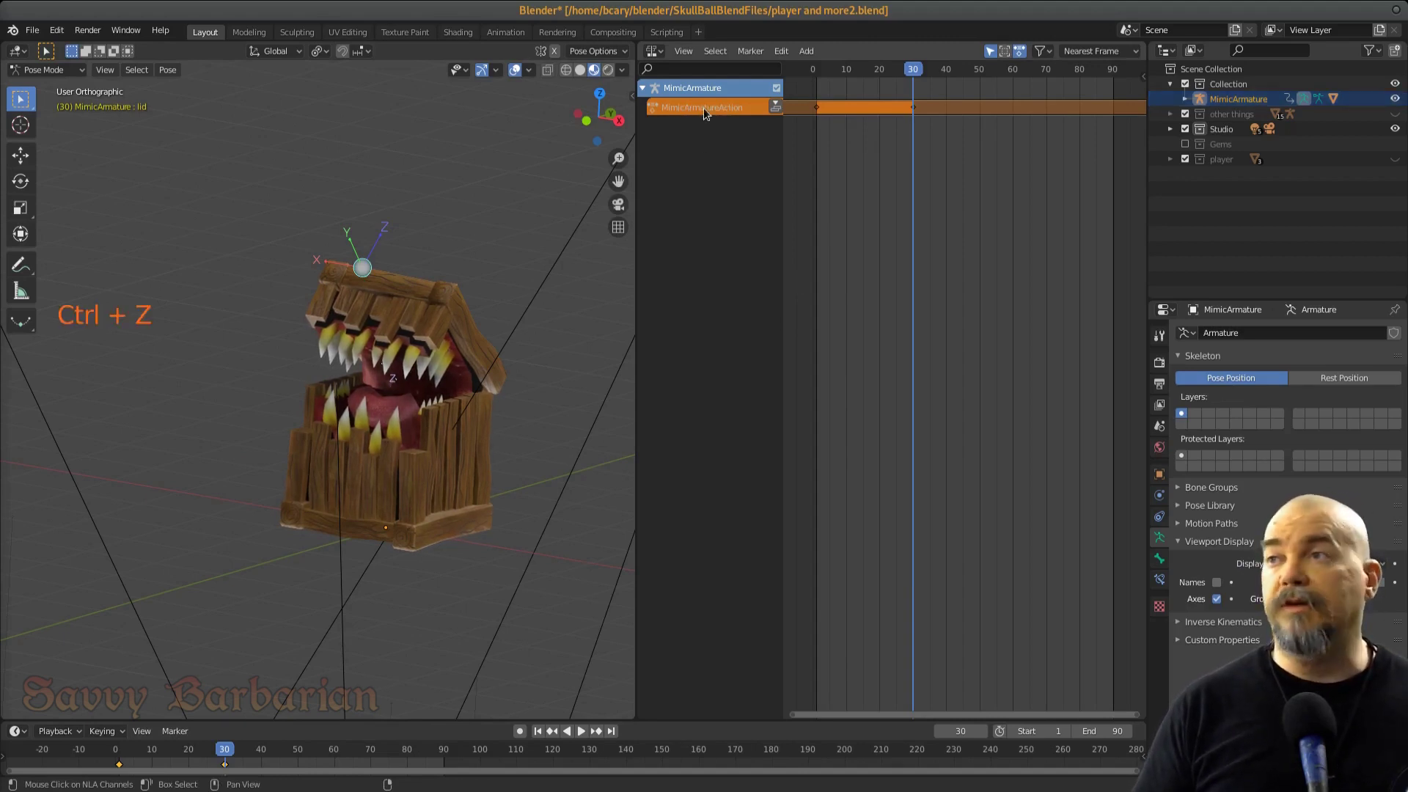
pyautogui.tripleClick(703, 108)
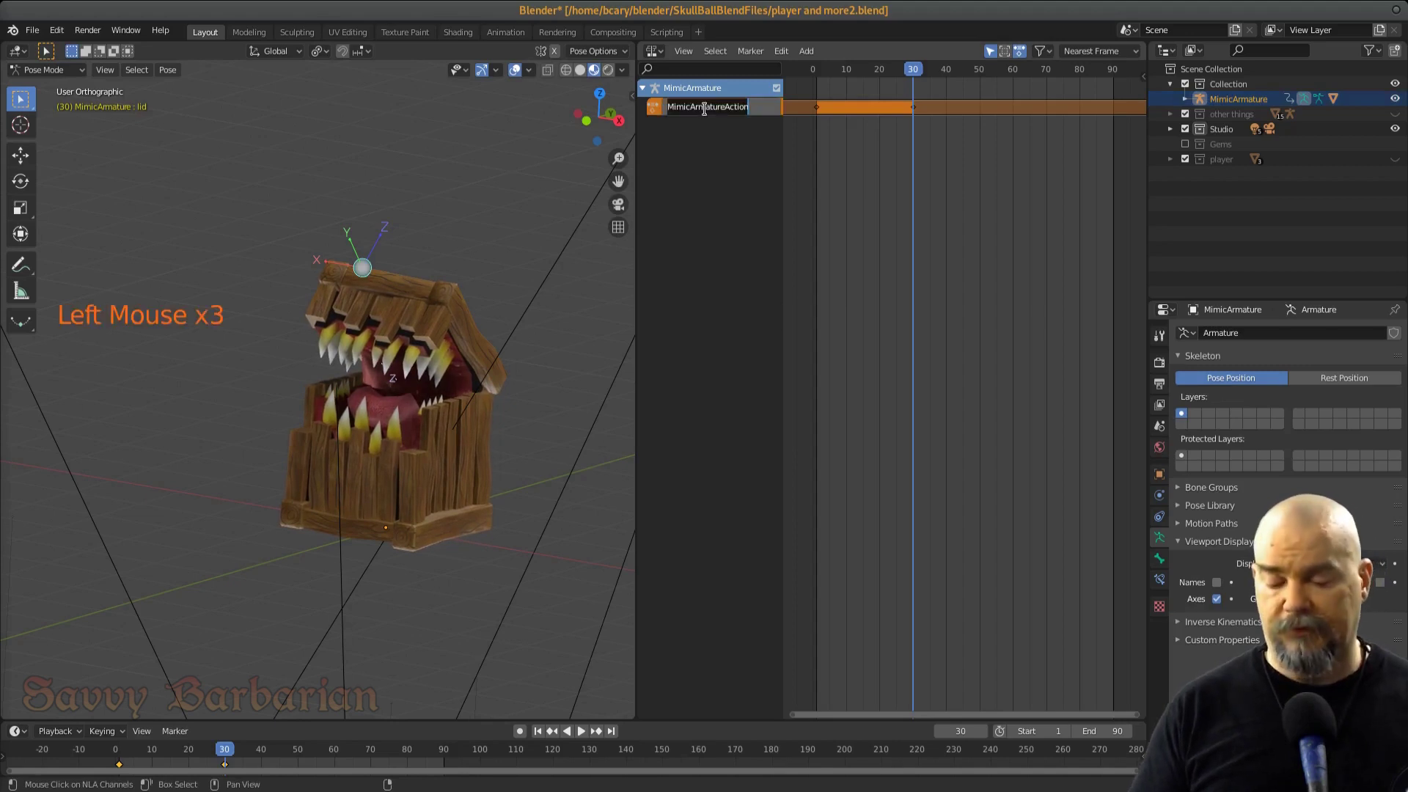
pyautogui.write('BigYa')
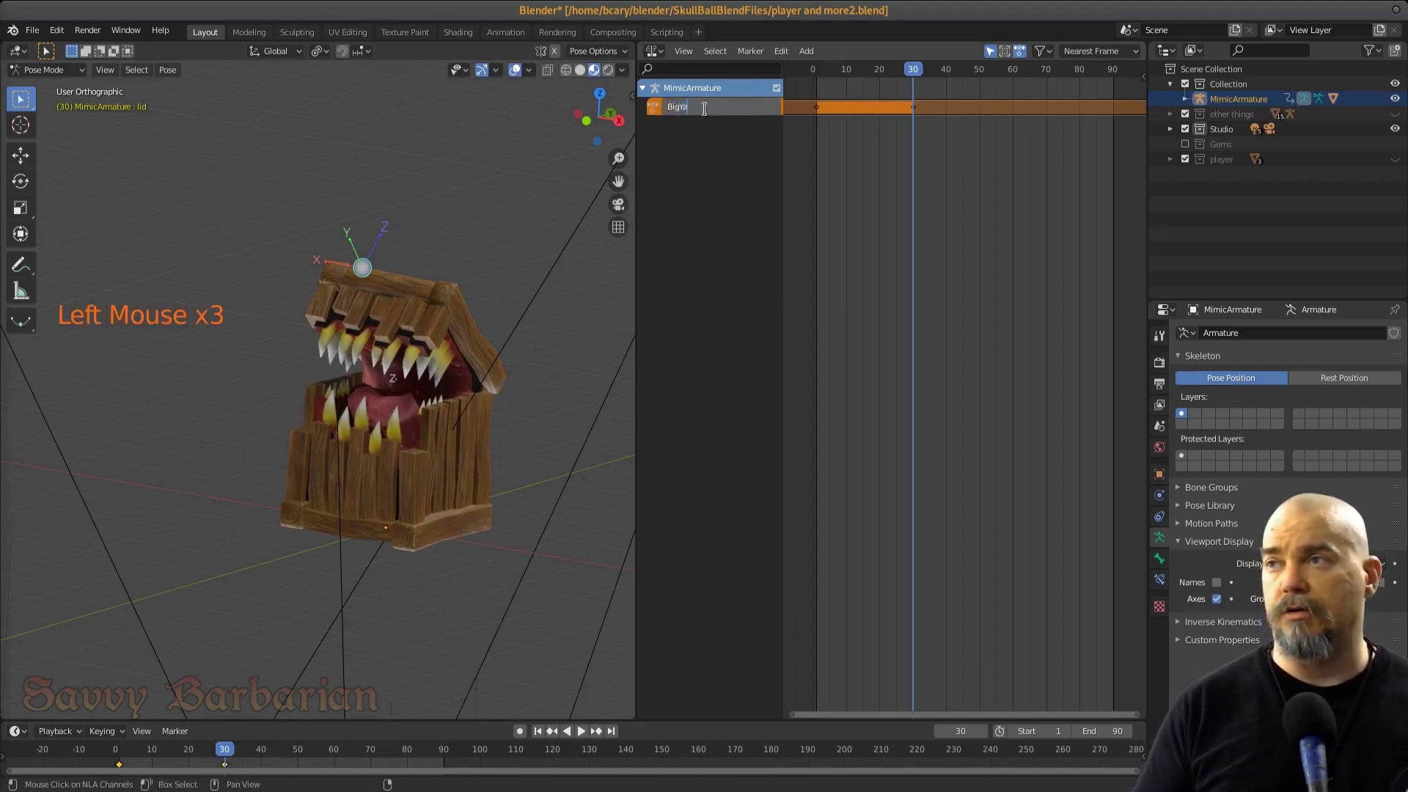
pyautogui.write('wn')
pyautogui.press('Return')
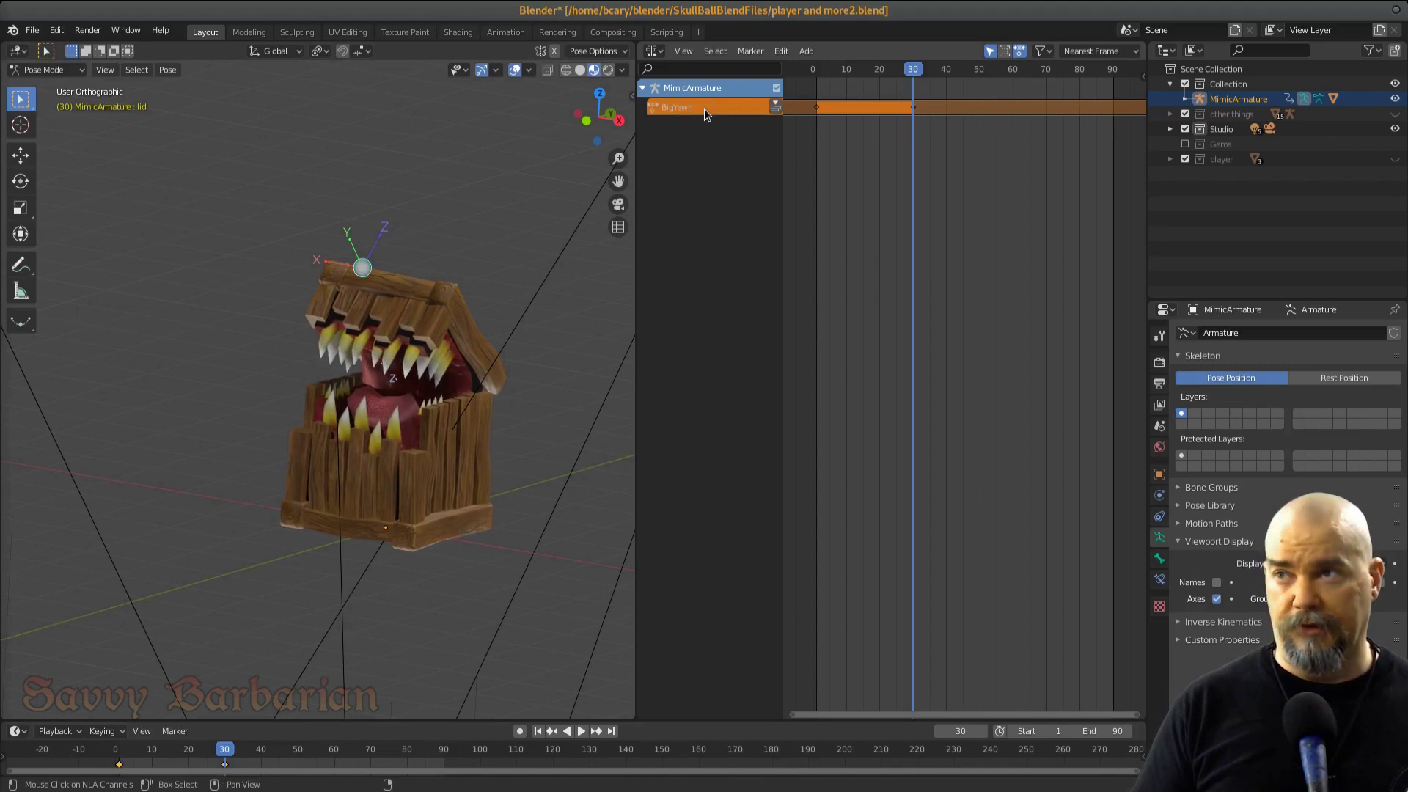
pyautogui.click(776, 109)
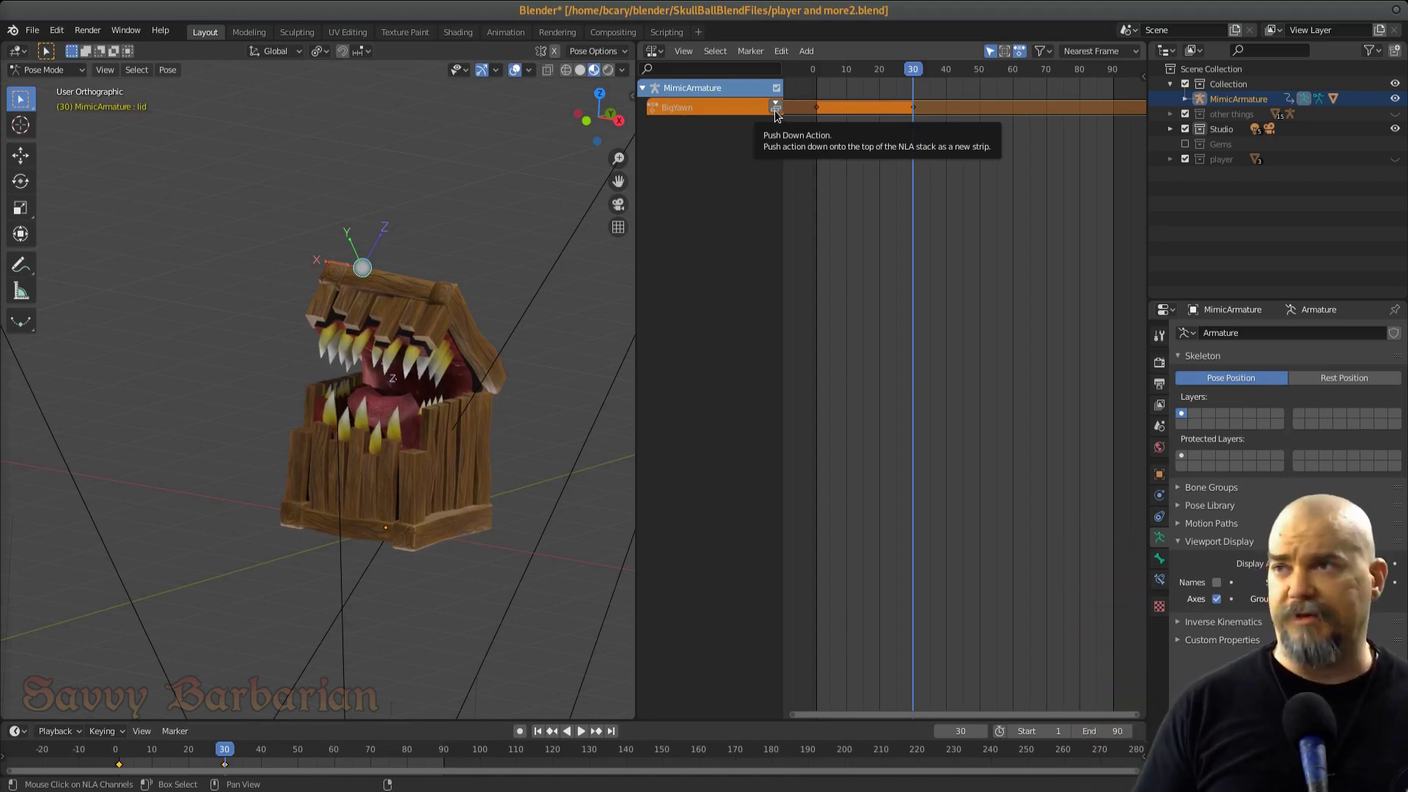
# Push the BigYawn action down onto a new NlaTrack strip
pyautogui.click(776, 109)
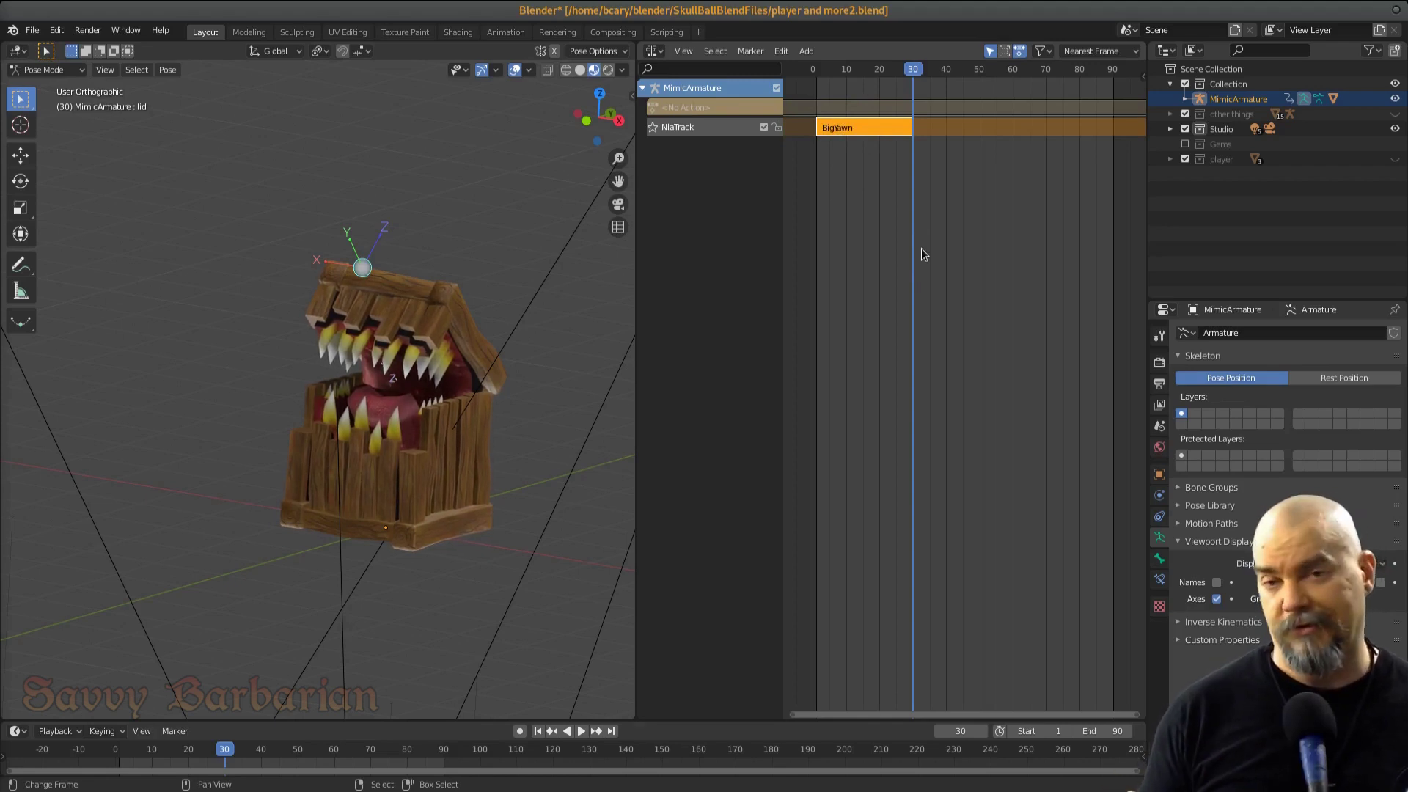
# Preview BigYawn from frame 1 a couple of times, then mute its NlaTrack
pyautogui.click(505, 651)
pyautogui.hotkey('shift', 'Left')
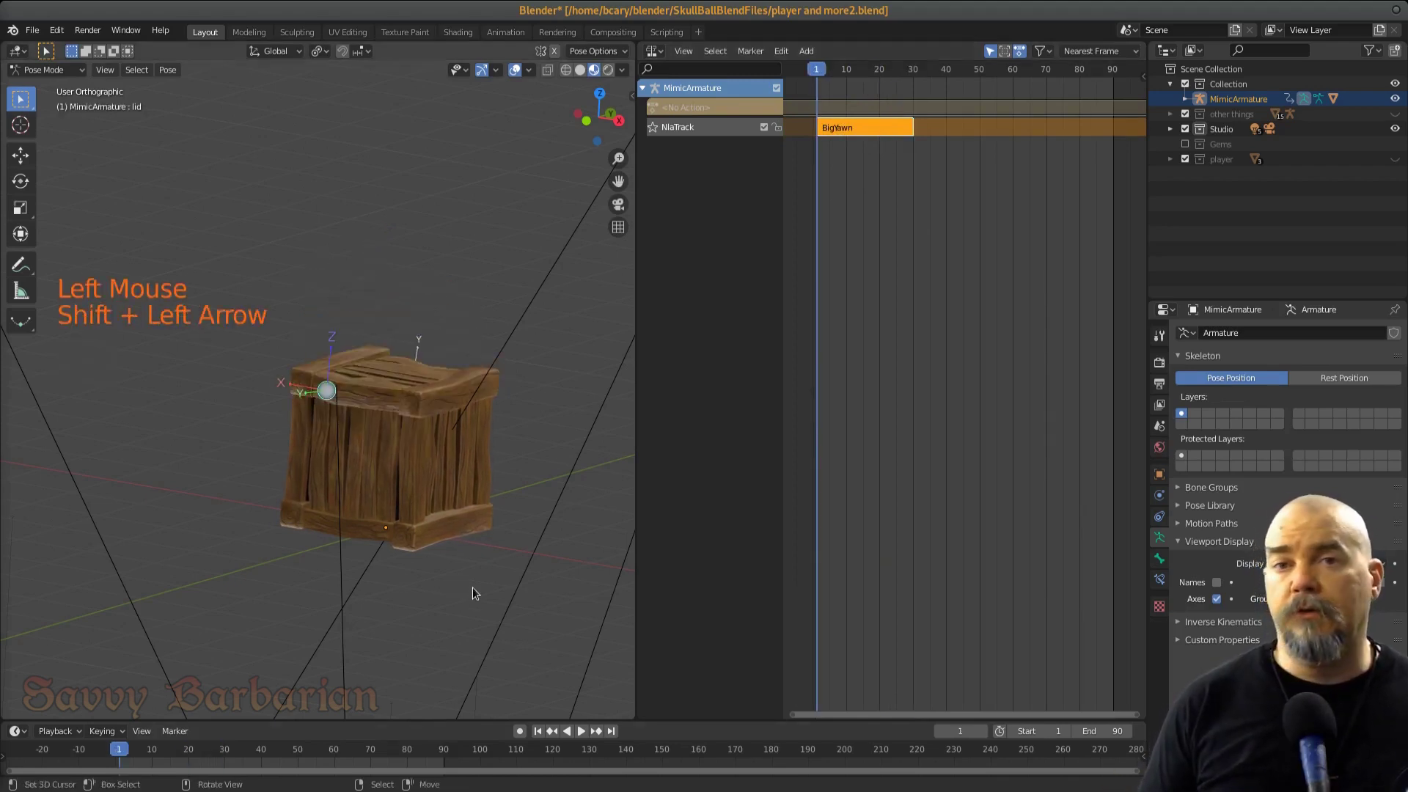
pyautogui.click(580, 731)
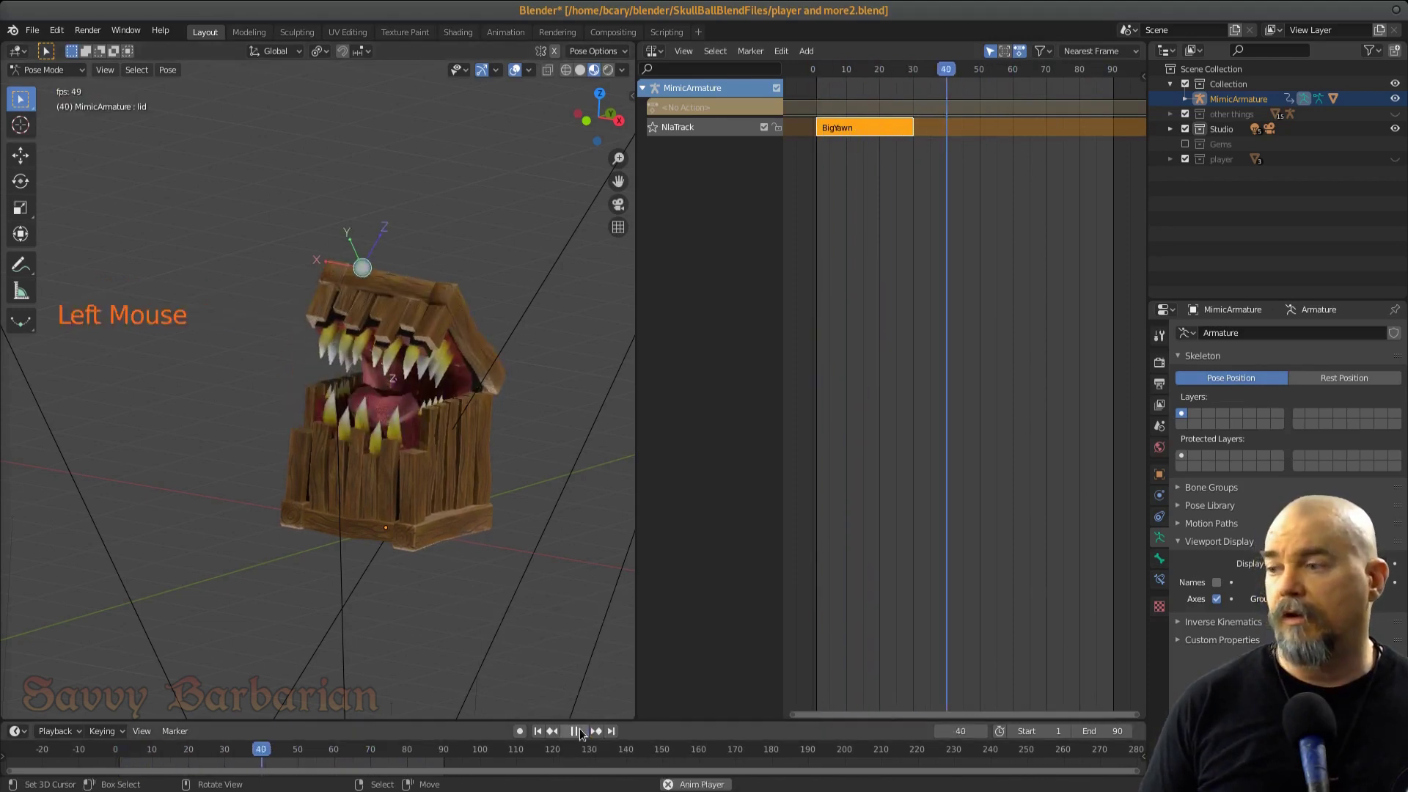
pyautogui.click(580, 732)
pyautogui.click(537, 731)
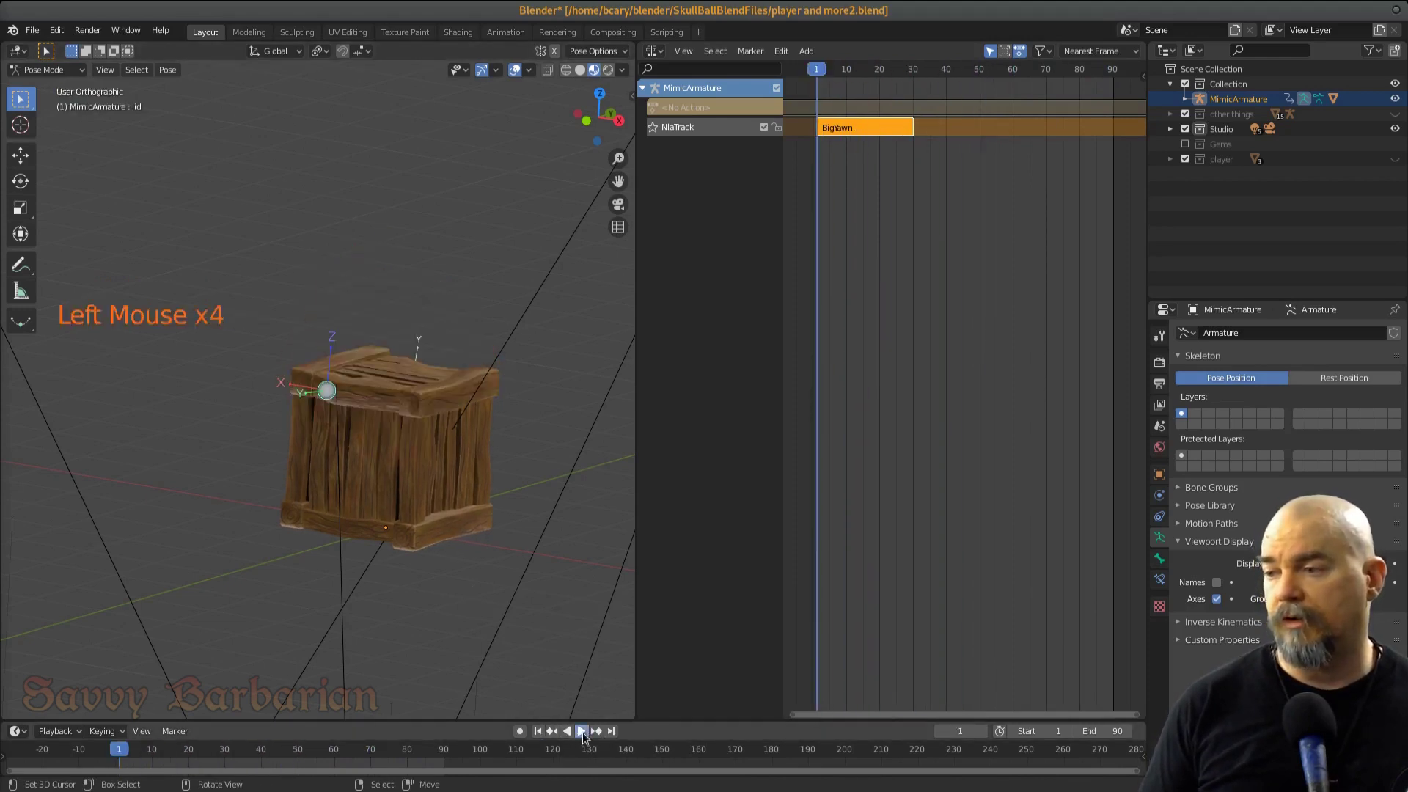
pyautogui.click(580, 731)
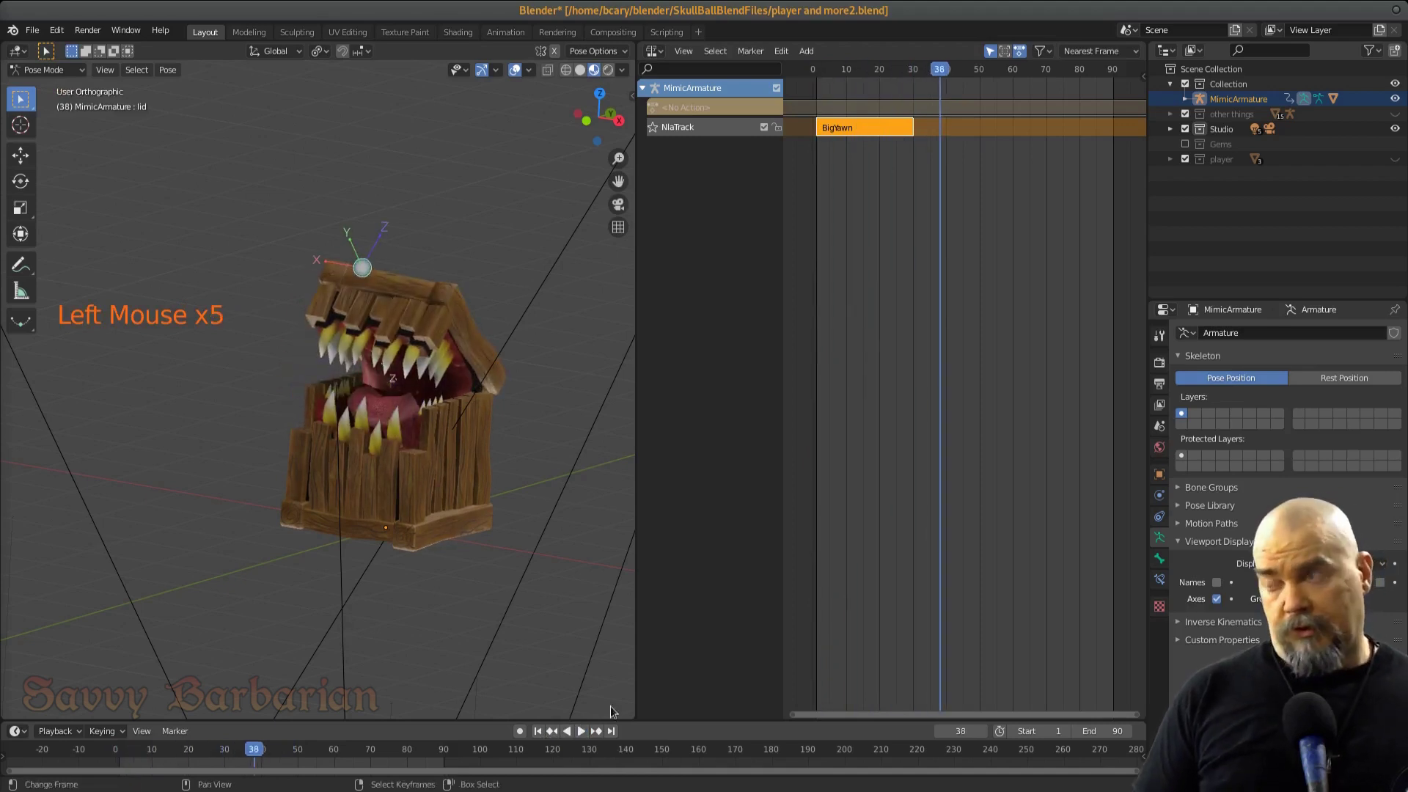
pyautogui.click(538, 731)
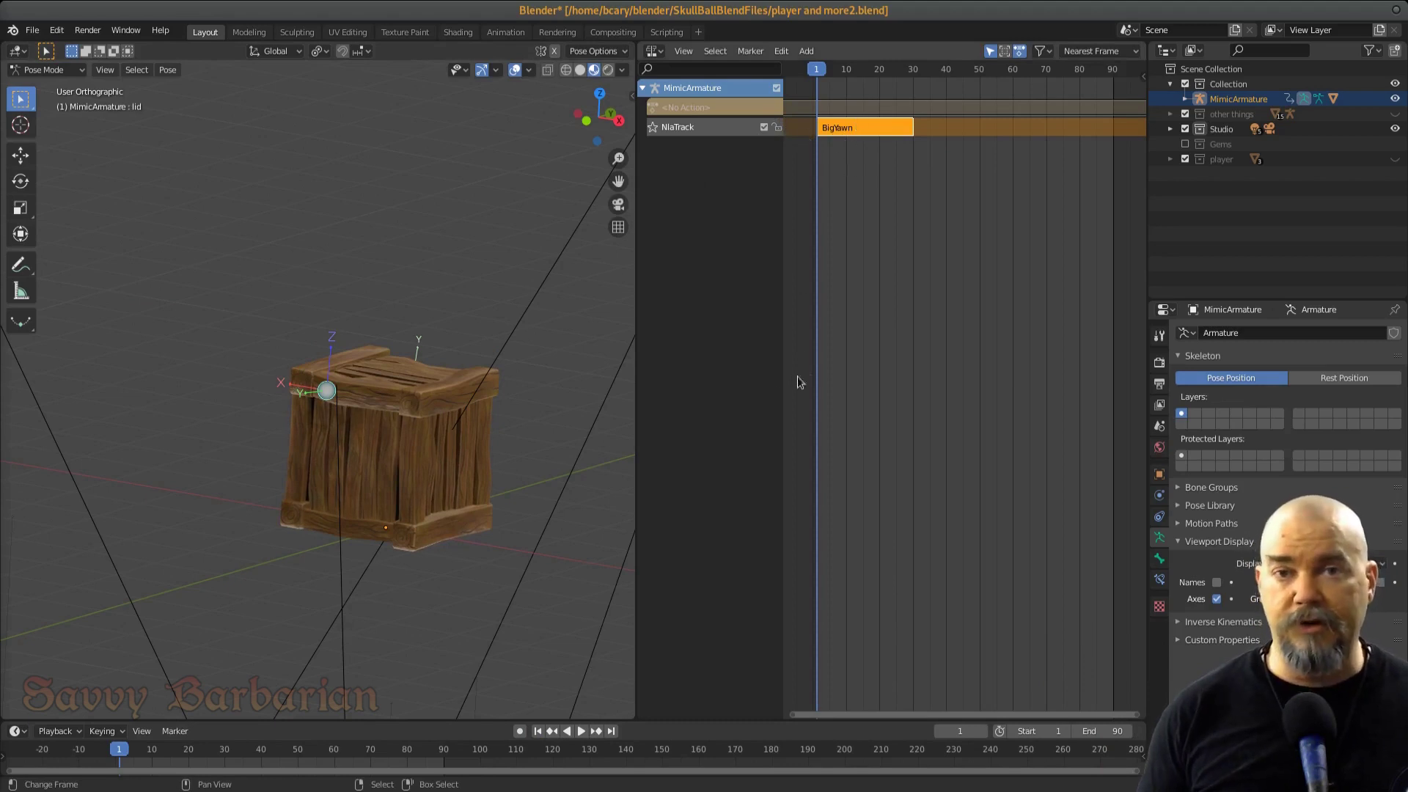
pyautogui.click(764, 129)
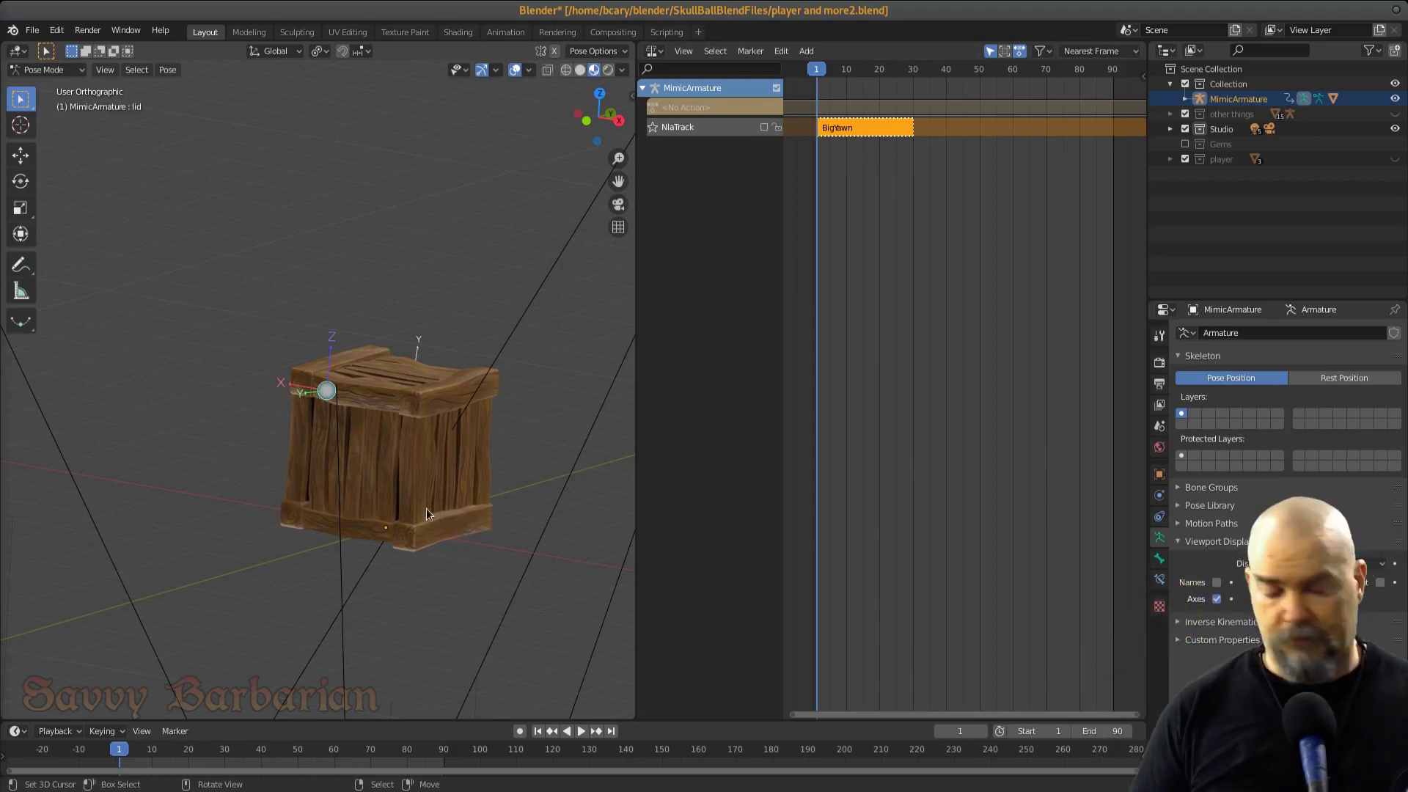
# From the right side view, key the closed lid's rotation at frame 1
pyautogui.press('KP_3')
pyautogui.scroll(-2, 209, 428)
pyautogui.keyDown('shift'); pyautogui.moveTo(209, 428); pyautogui.dragTo(314, 502, button='middle'); pyautogui.keyUp('shift')
pyautogui.scroll(4, 295, 470)
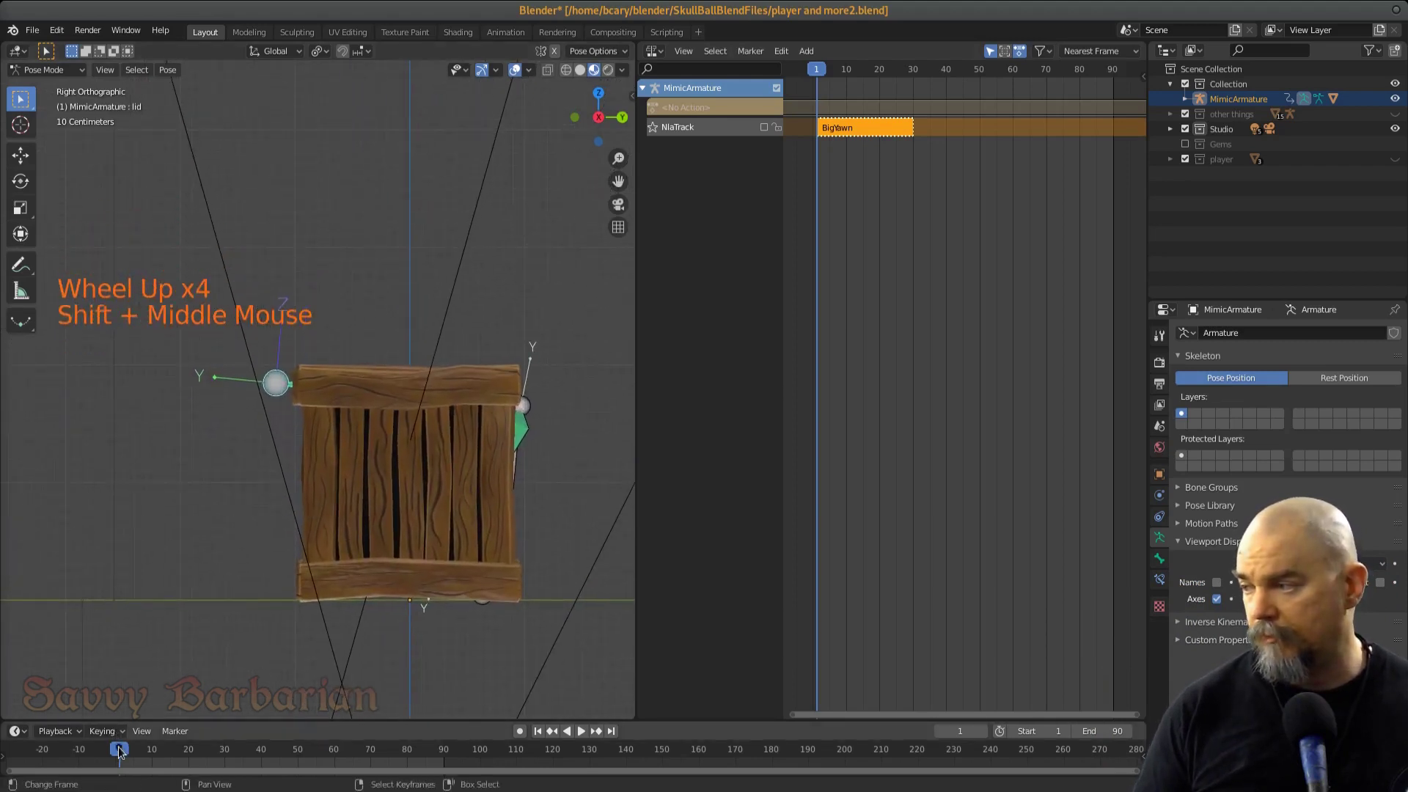
pyautogui.press('i')
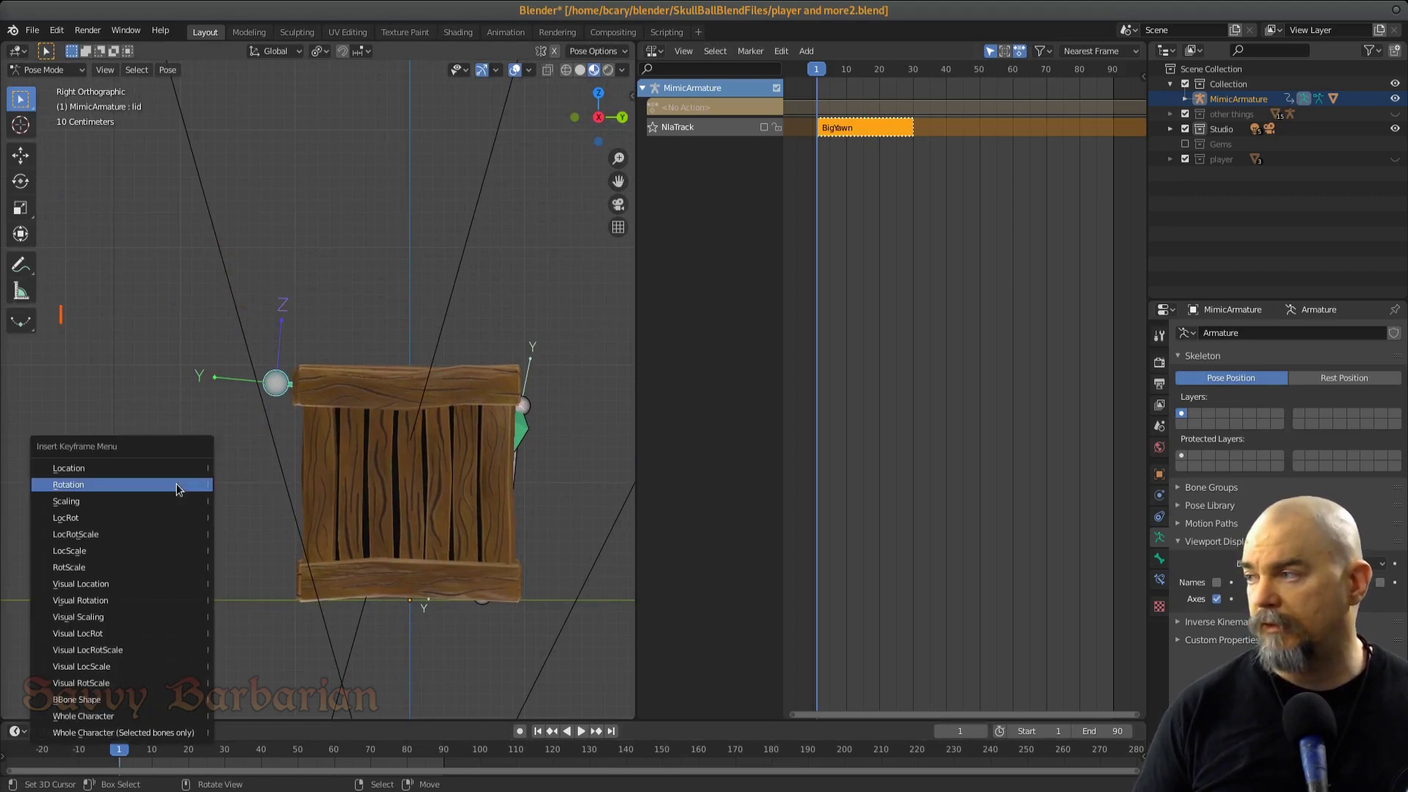
pyautogui.click(176, 485)
pyautogui.scroll(-1, 214, 478)
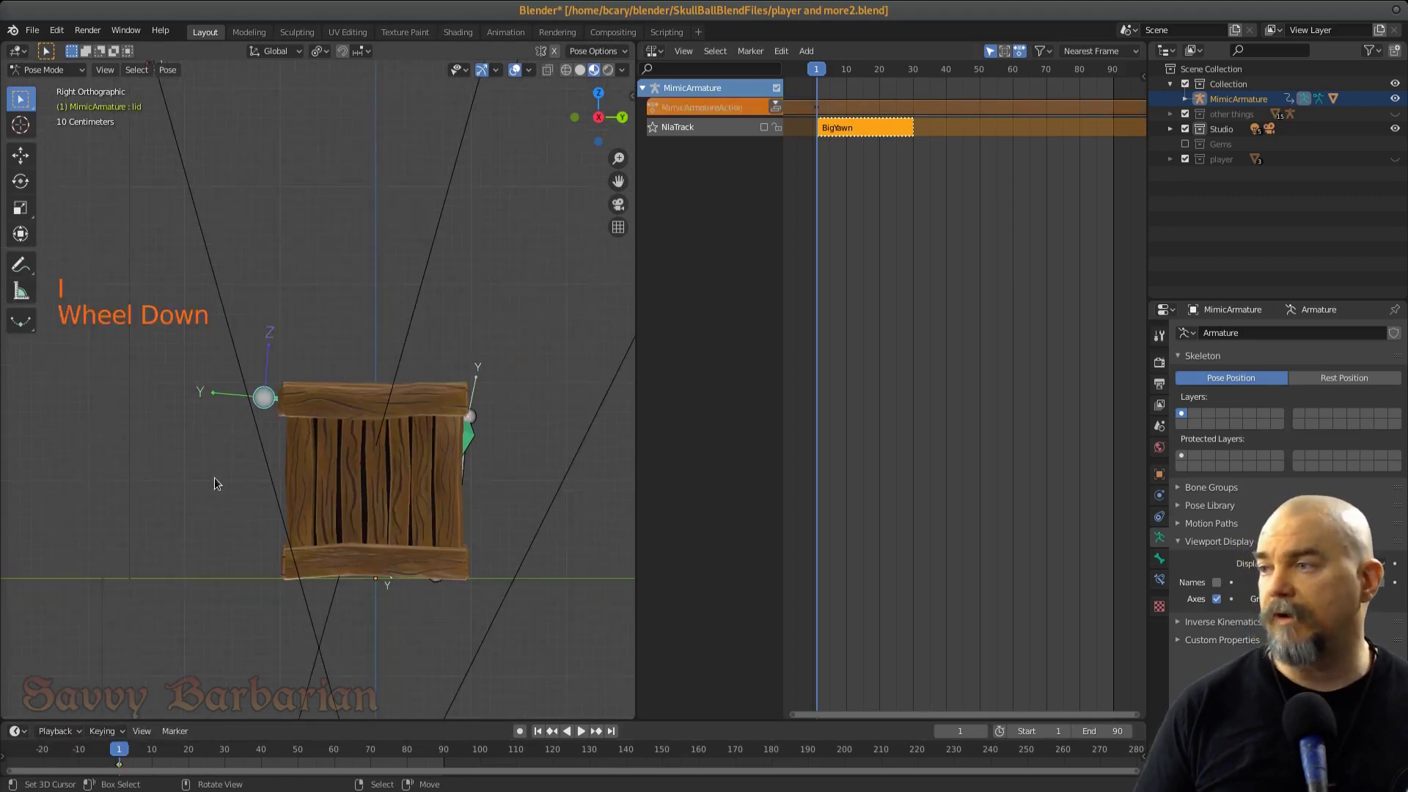
pyautogui.keyDown('shift'); pyautogui.moveTo(214, 477); pyautogui.dragTo(174, 473, button='middle'); pyautogui.keyUp('shift')
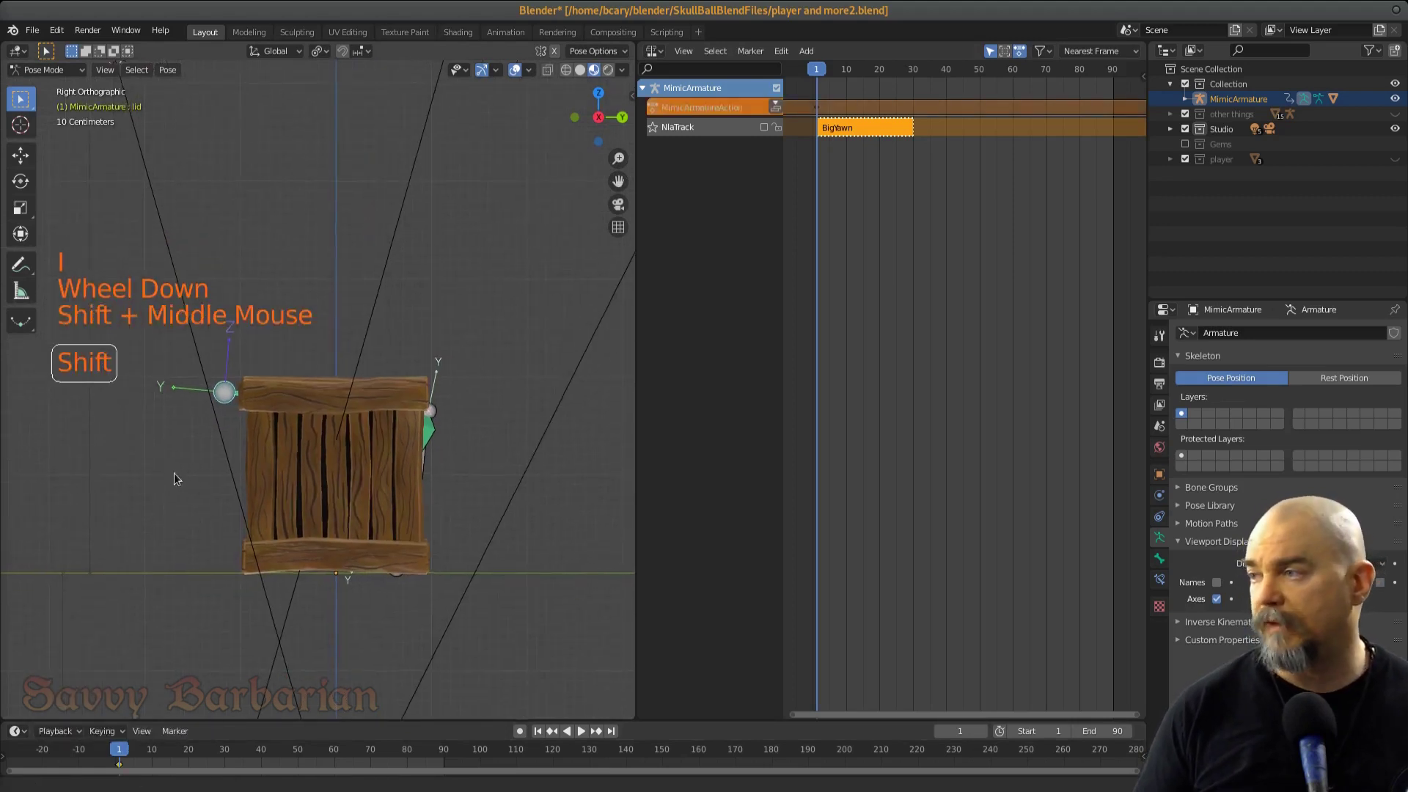
# At frame 10, open the lid about 53.6° and key its rotation
pyautogui.click(151, 752)
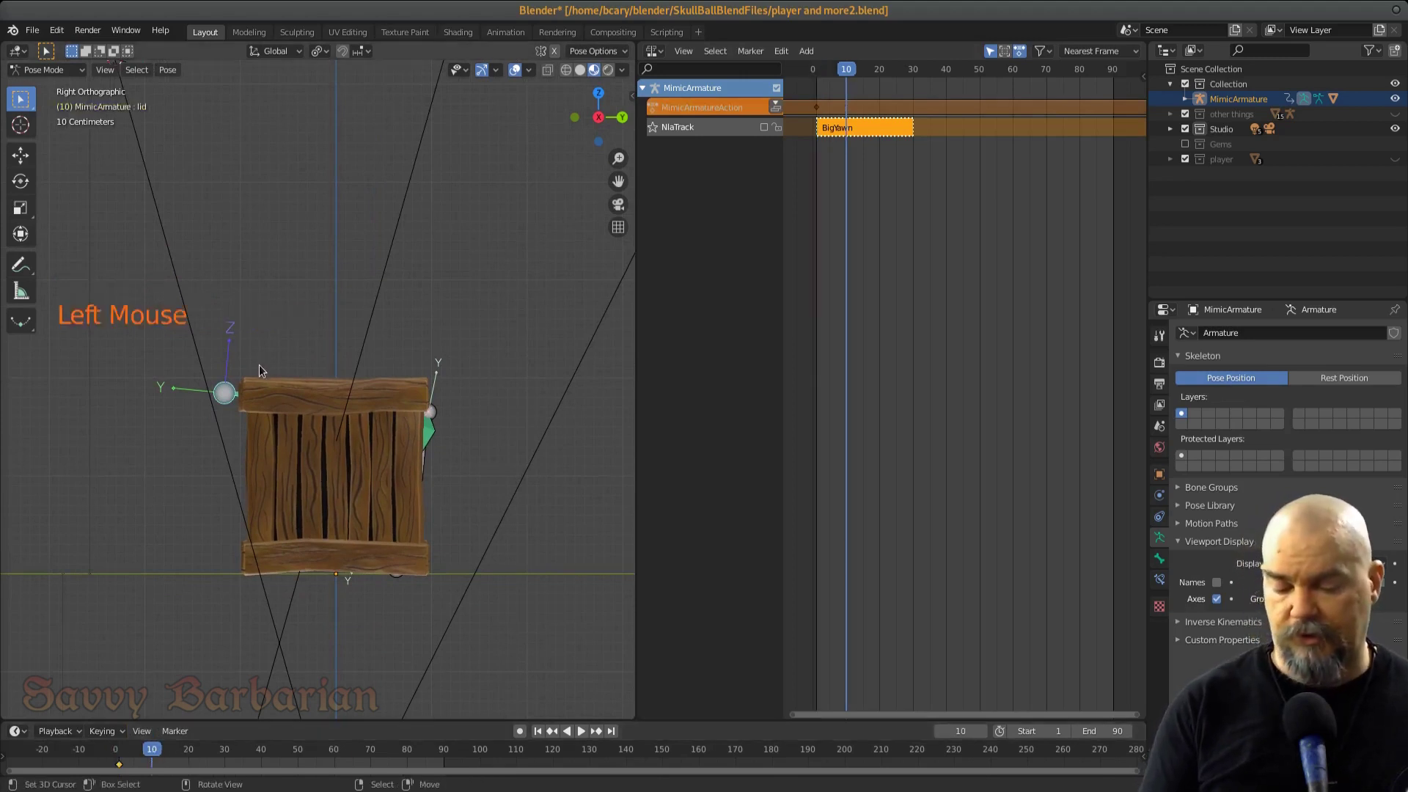
pyautogui.press('r')
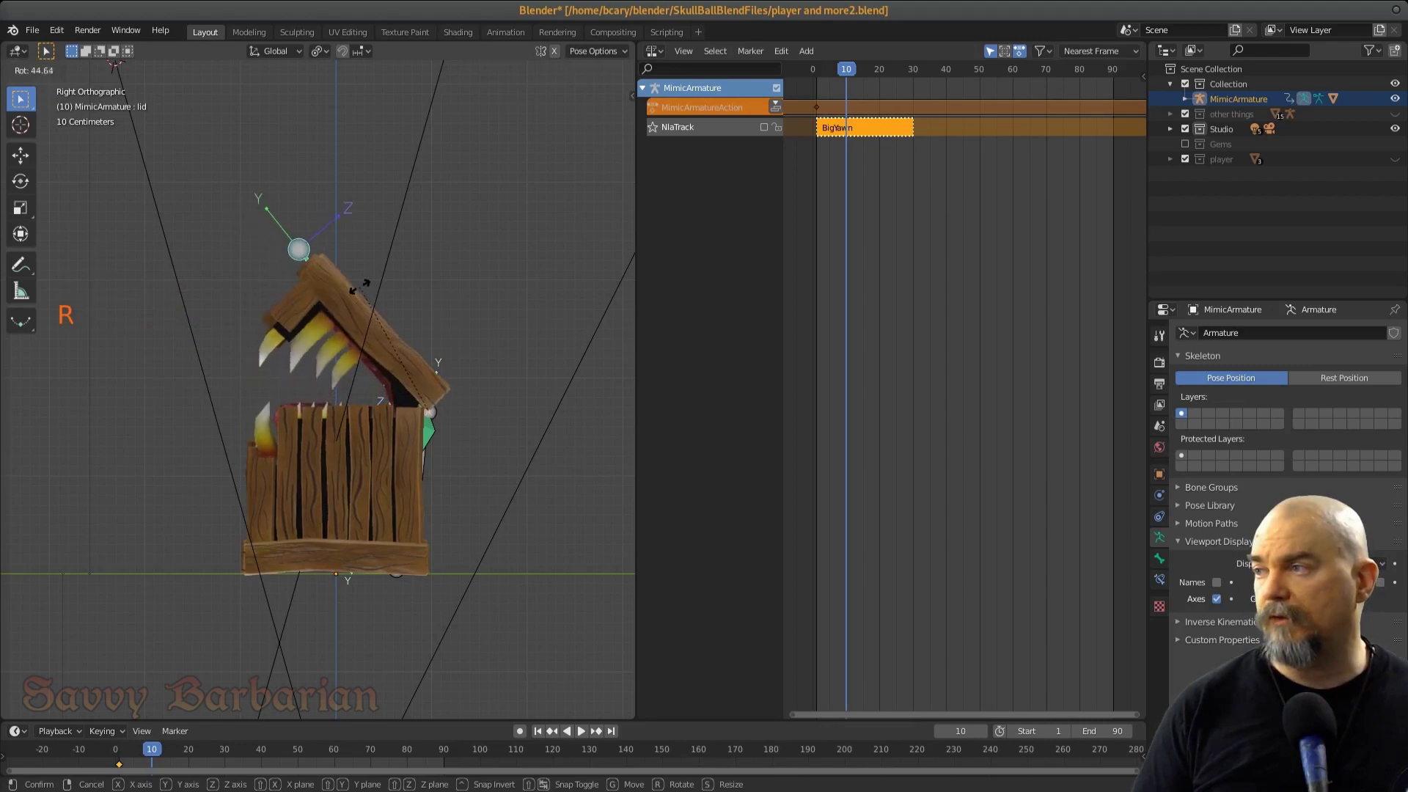
pyautogui.click(344, 438)
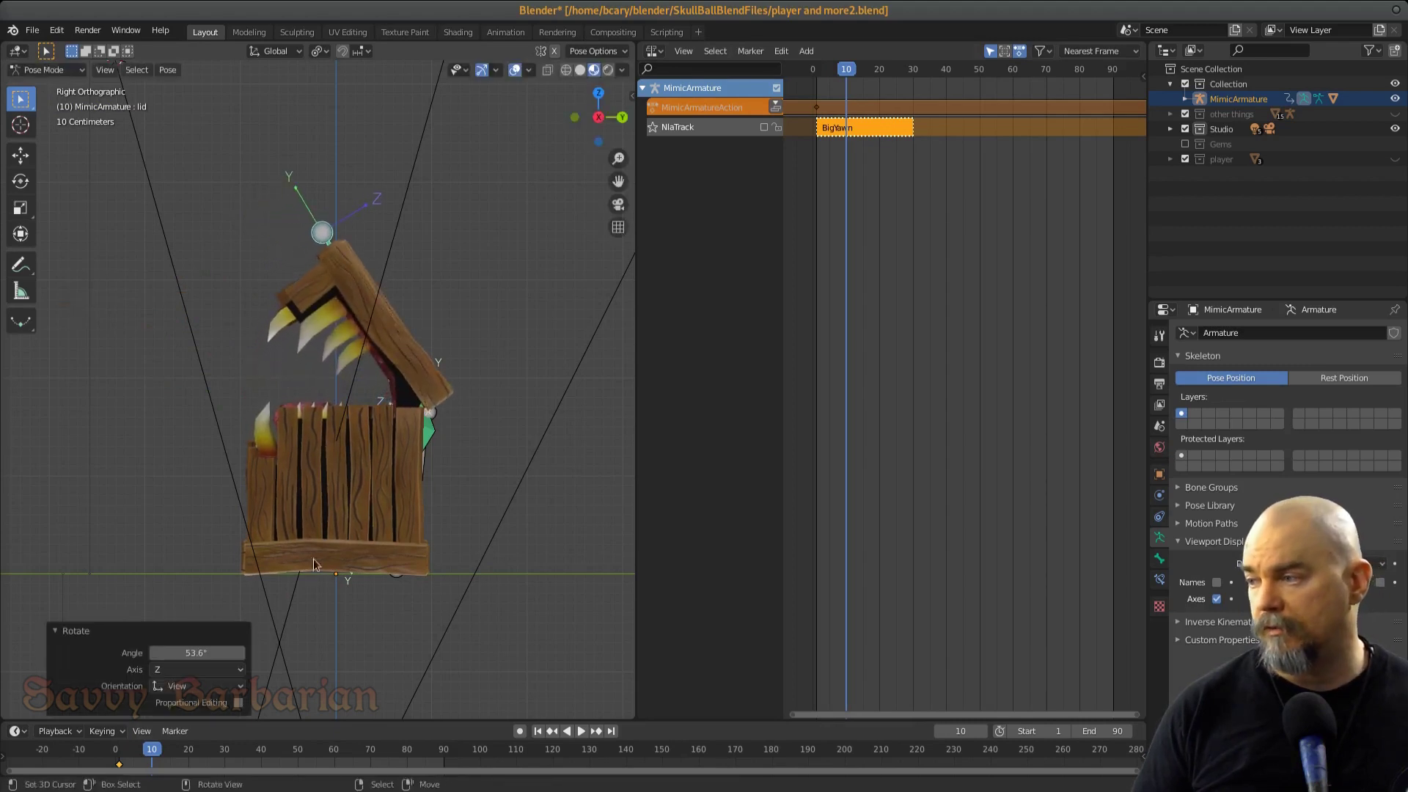
pyautogui.press('i')
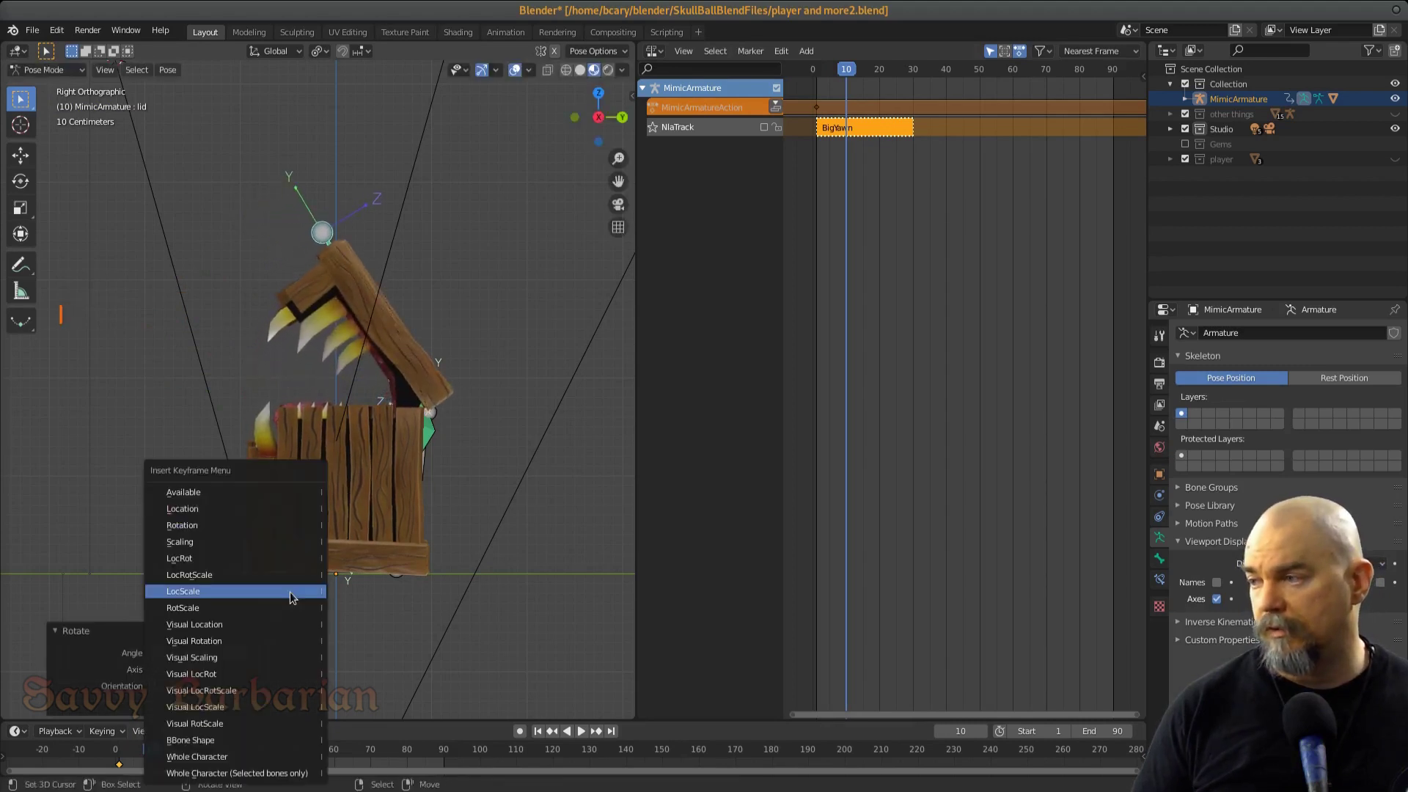
pyautogui.click(273, 527)
# At frame 20, tilt the lid back about -14.1° and key it, then split the NLA area
pyautogui.click(191, 752)
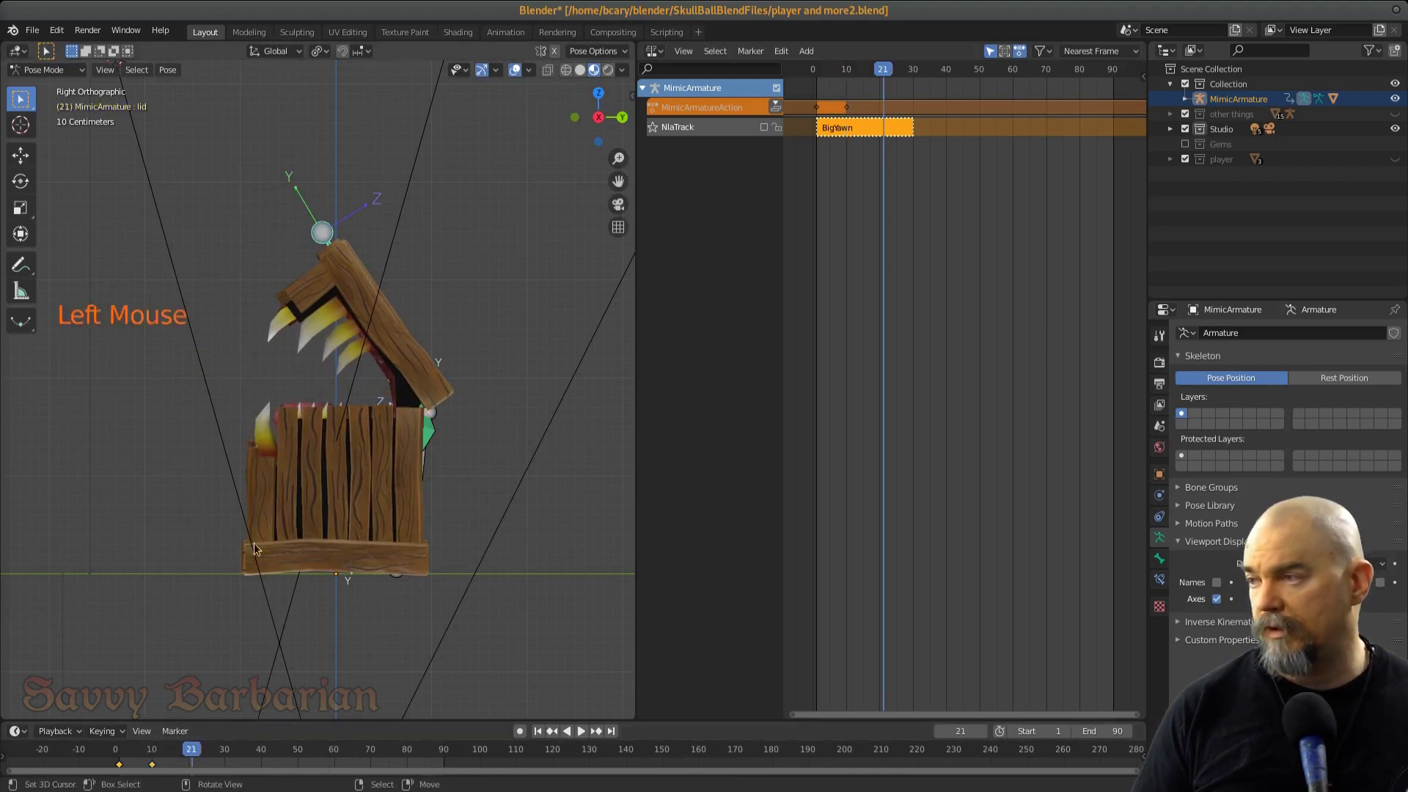
pyautogui.press('Left')
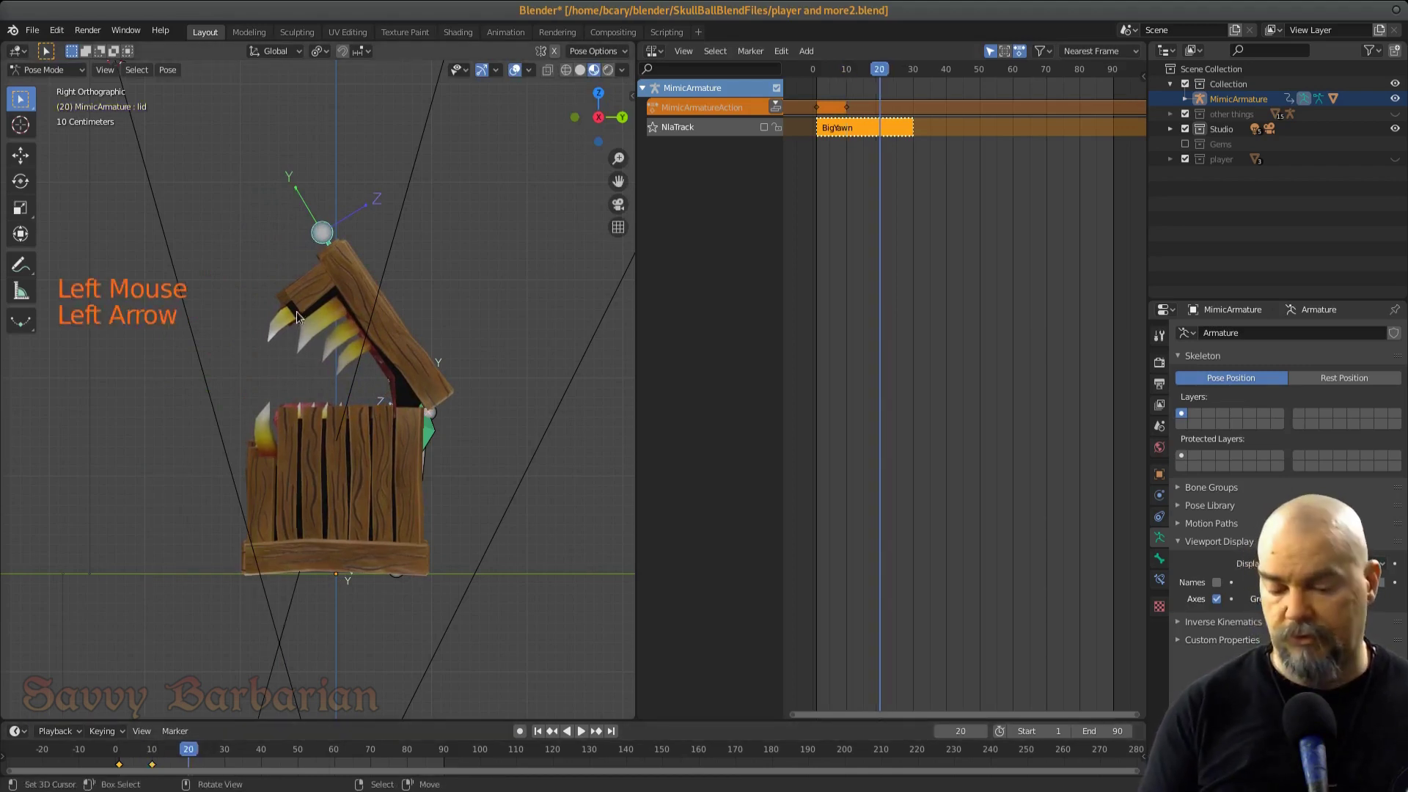
pyautogui.press('r')
pyautogui.click(292, 319)
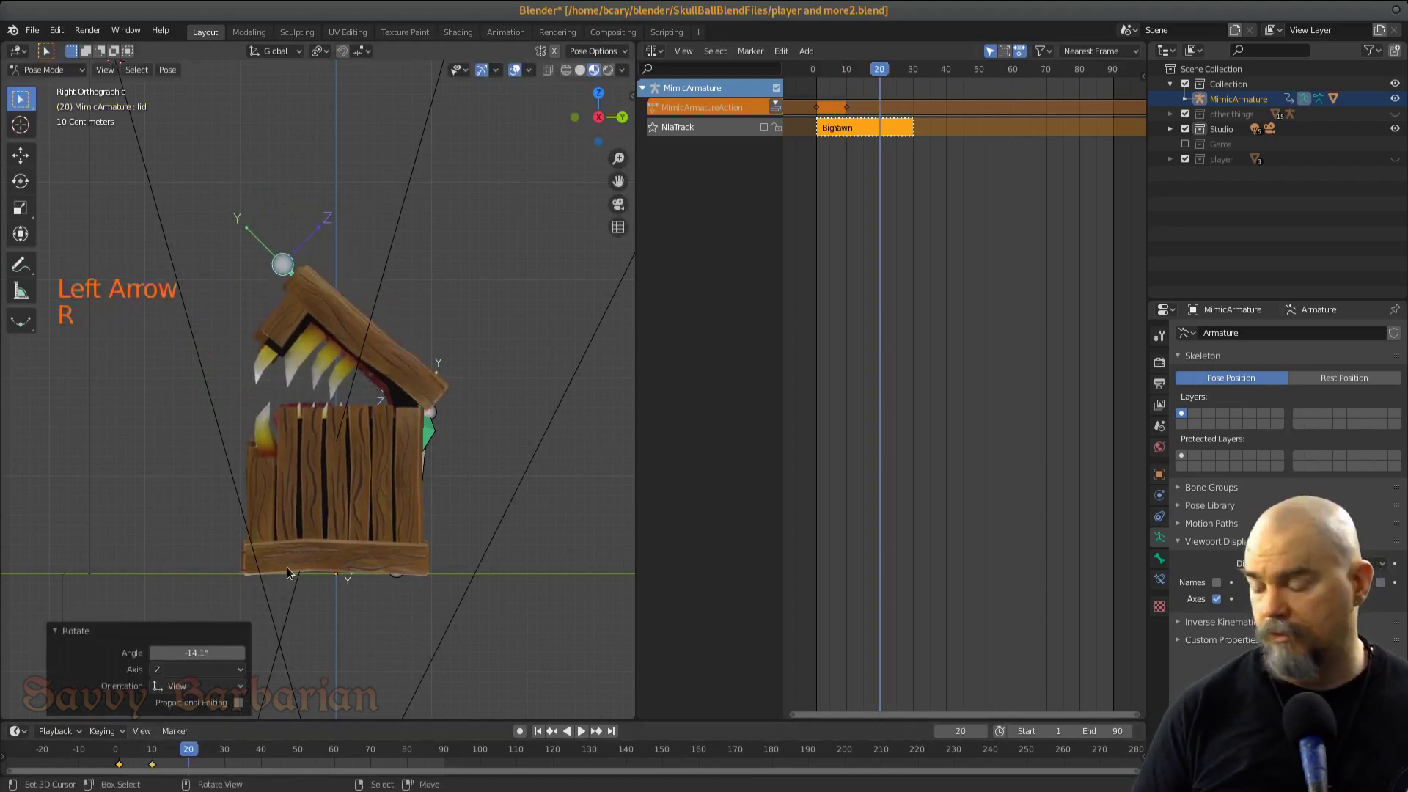
pyautogui.press('i')
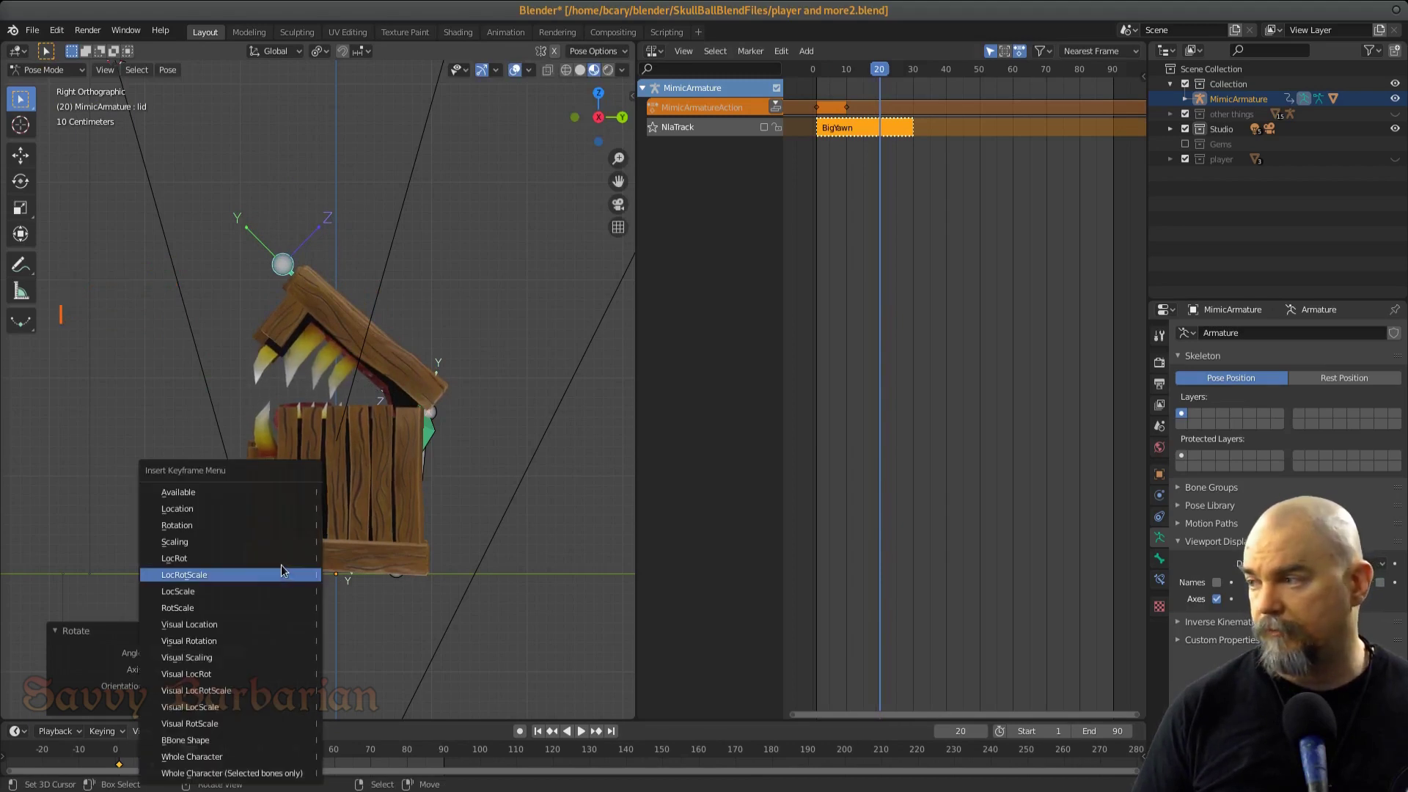
pyautogui.click(262, 527)
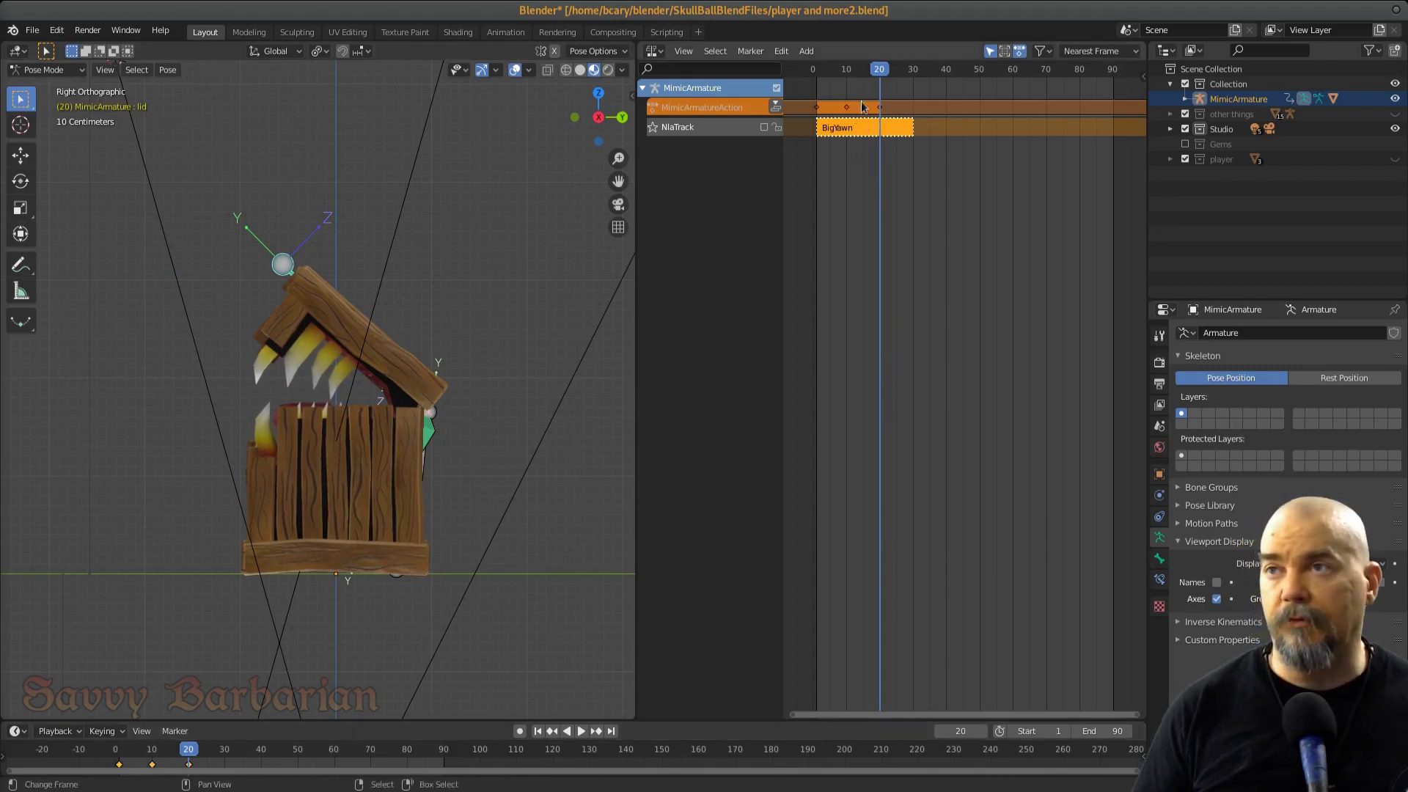
pyautogui.moveTo(652, 50); pyautogui.dragTo(671, 359)
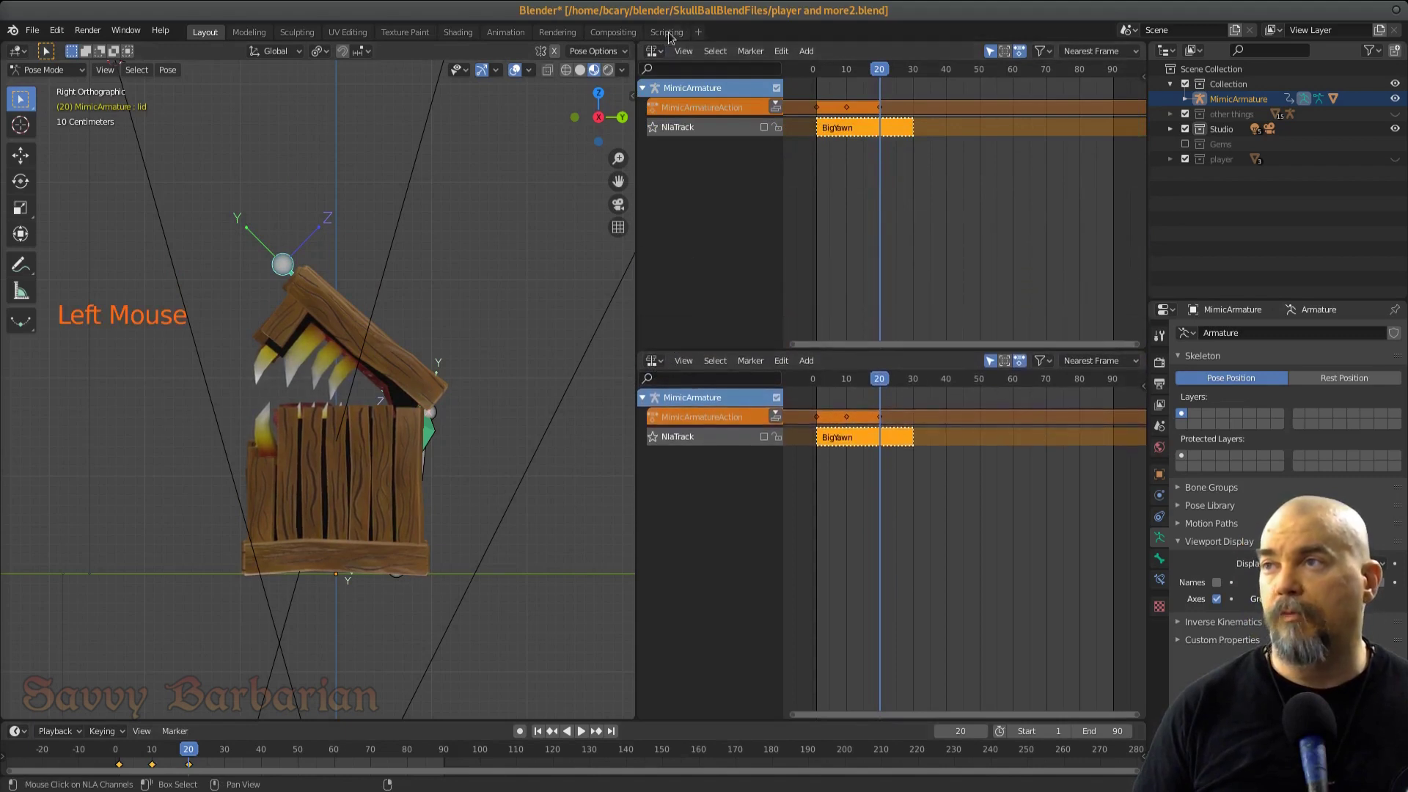
# Turn the upper editor into a Dope Sheet showing only the selected lid bone's keys
pyautogui.click(652, 50)
pyautogui.click(829, 107)
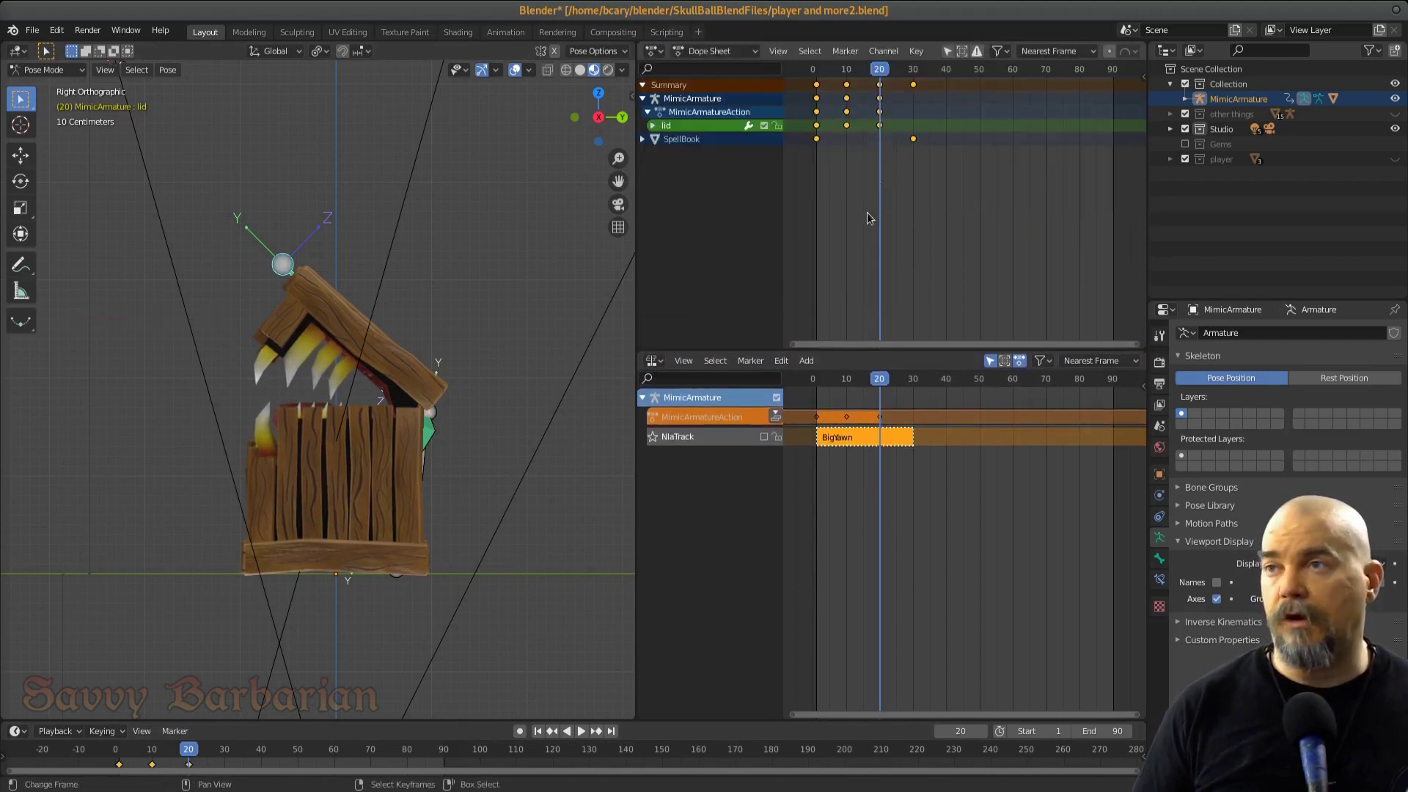
pyautogui.click(948, 53)
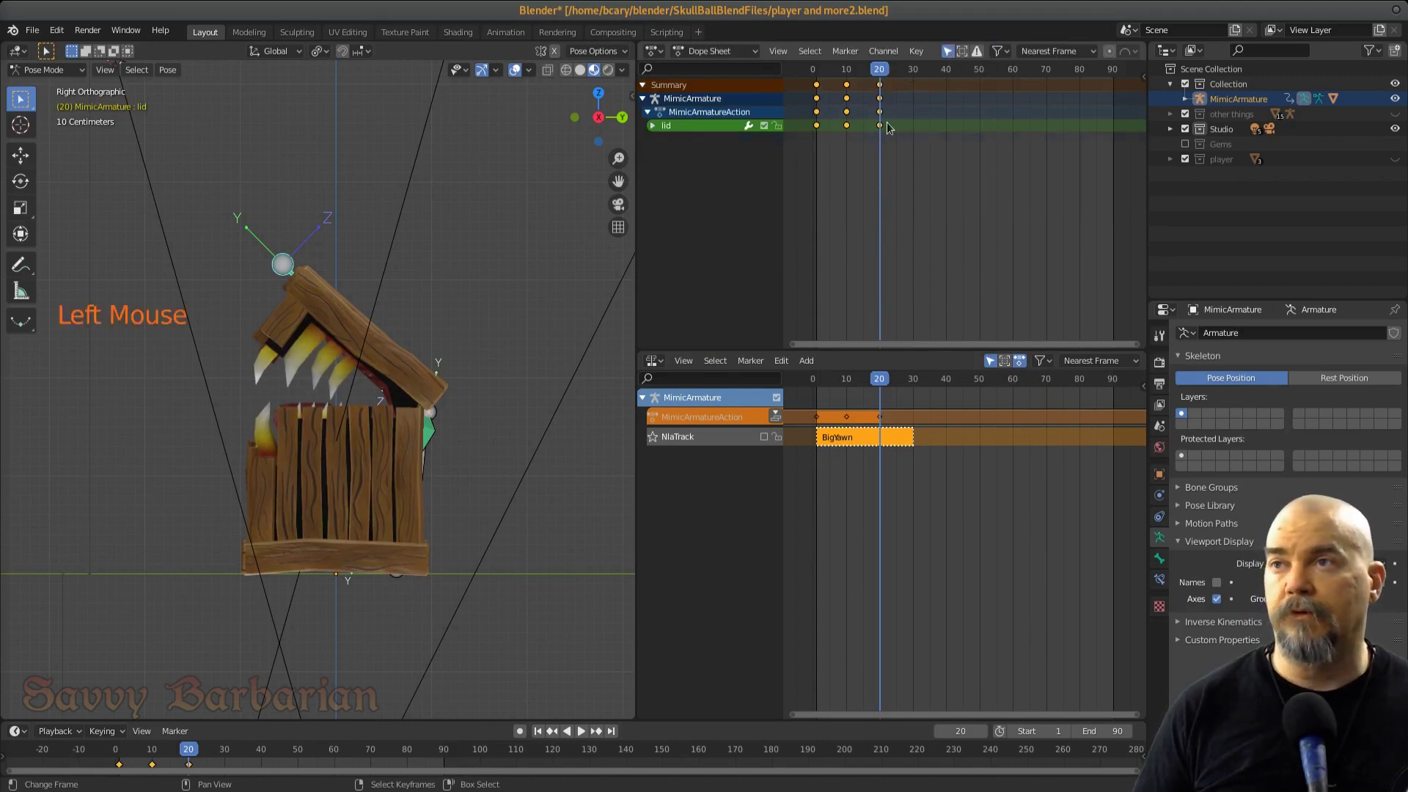
# Duplicate the lid open-close keyframes three times, extending the animation to about frame 71
pyautogui.rightClick(859, 136)
pyautogui.keyDown('shift'); pyautogui.rightClick(876, 136); pyautogui.keyUp('shift')
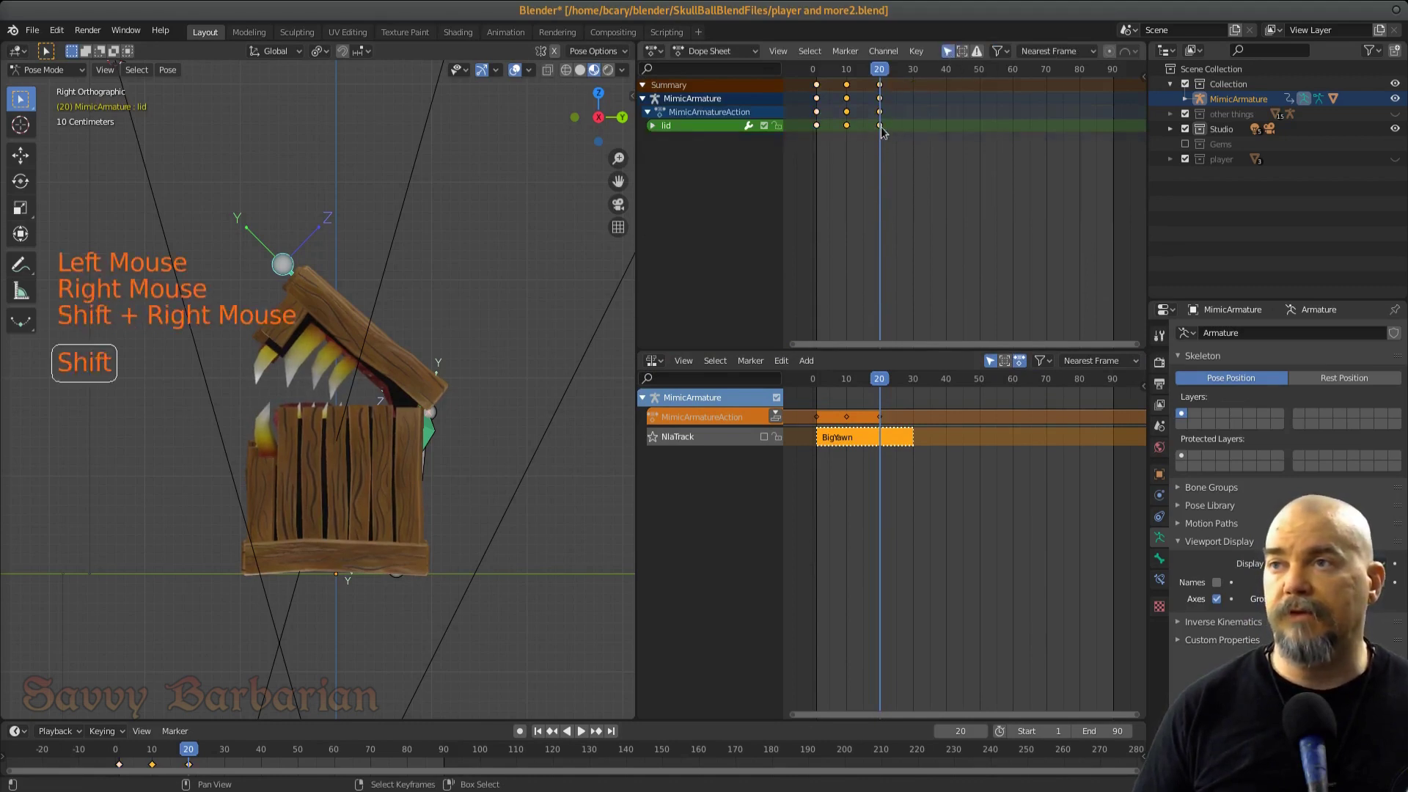
pyautogui.hotkey('shift', 'd')
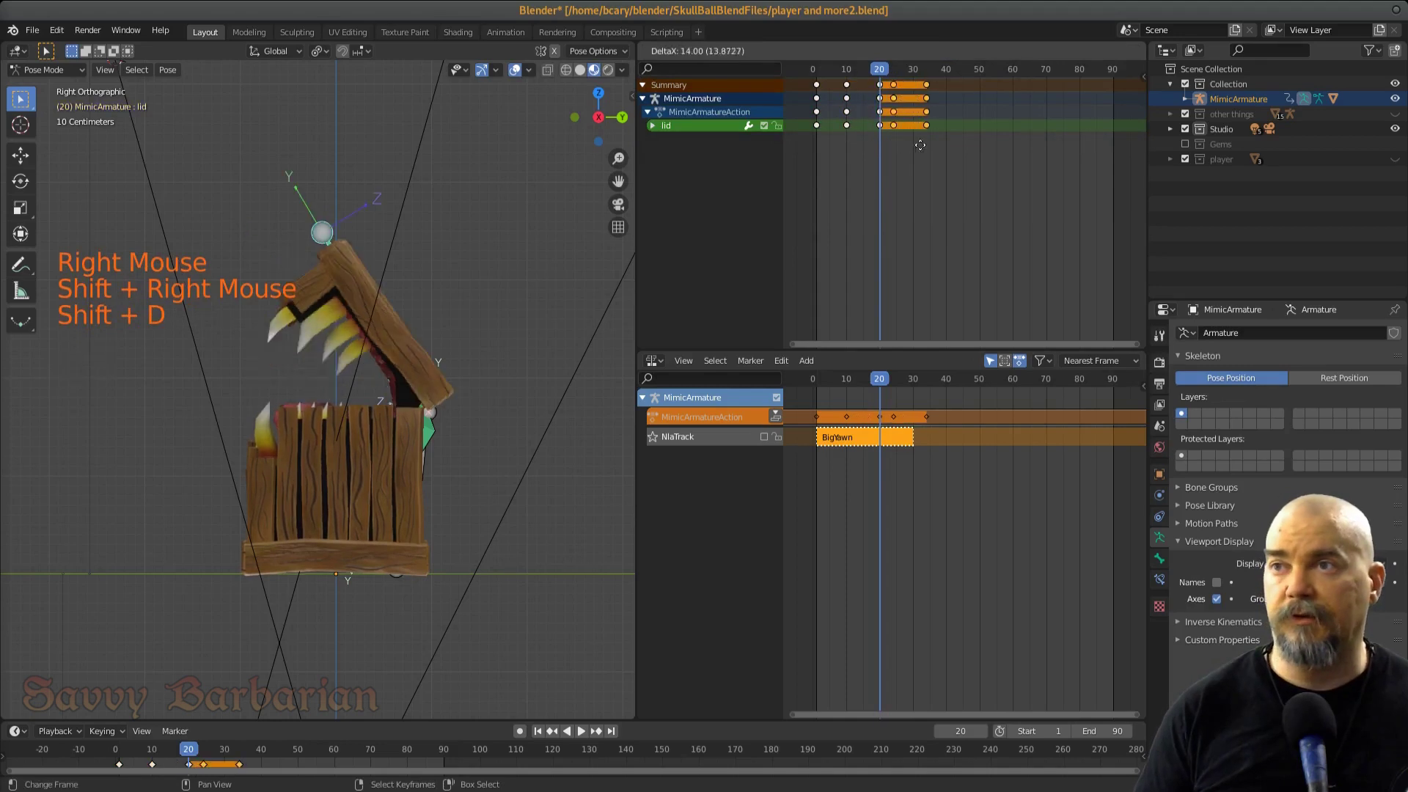
pyautogui.click(927, 145)
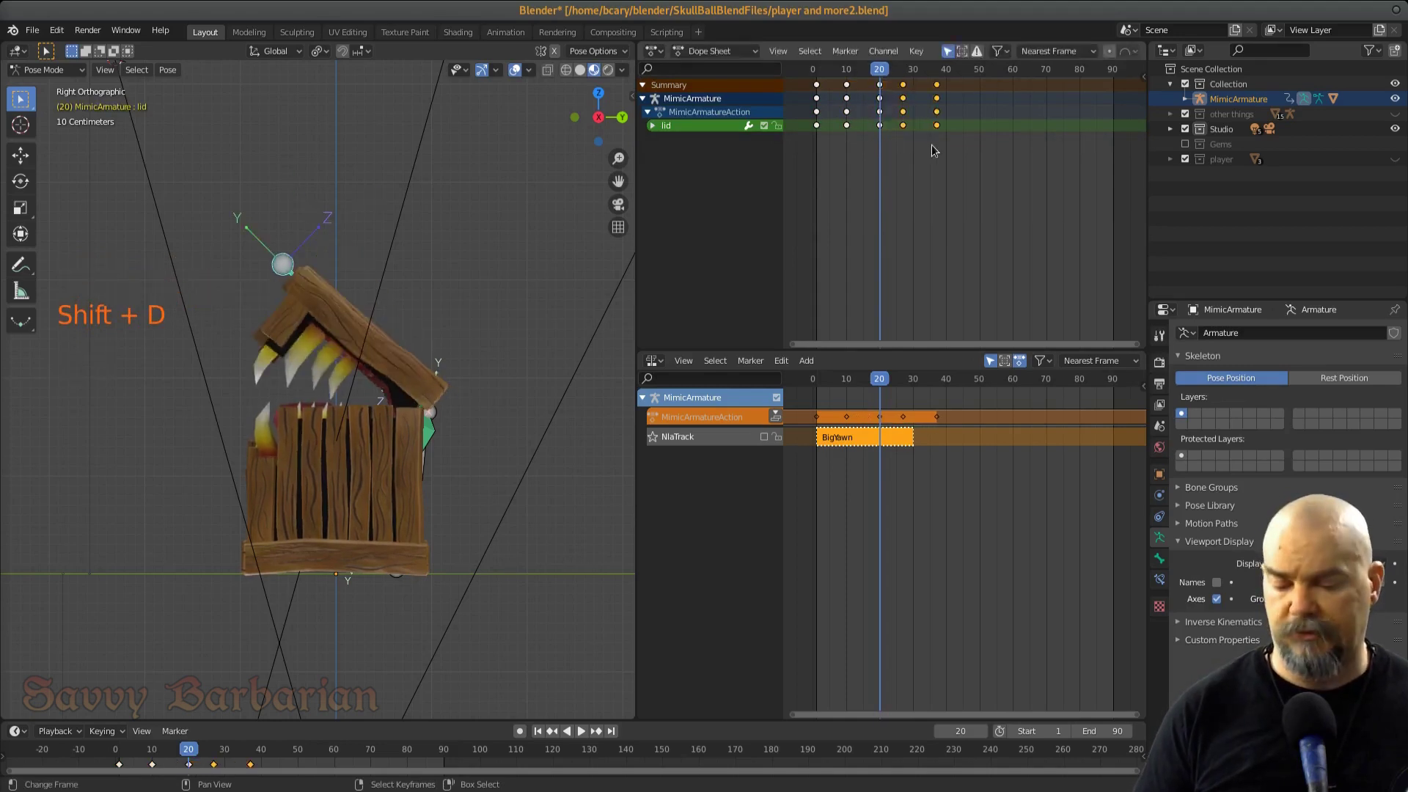
pyautogui.hotkey('shift', 'd')
pyautogui.click(993, 146)
pyautogui.hotkey('shift', 'd')
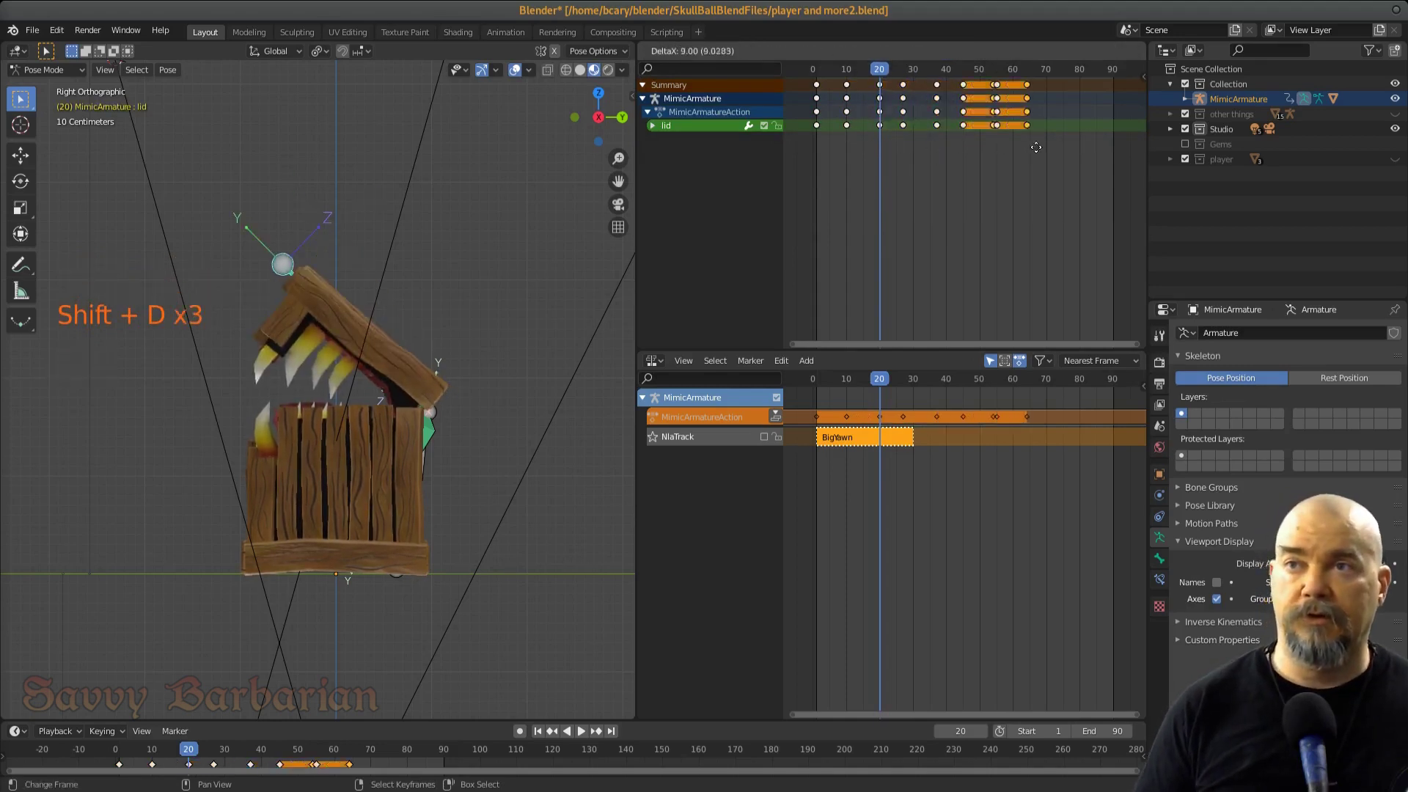
pyautogui.click(1046, 148)
pyautogui.click(1049, 150)
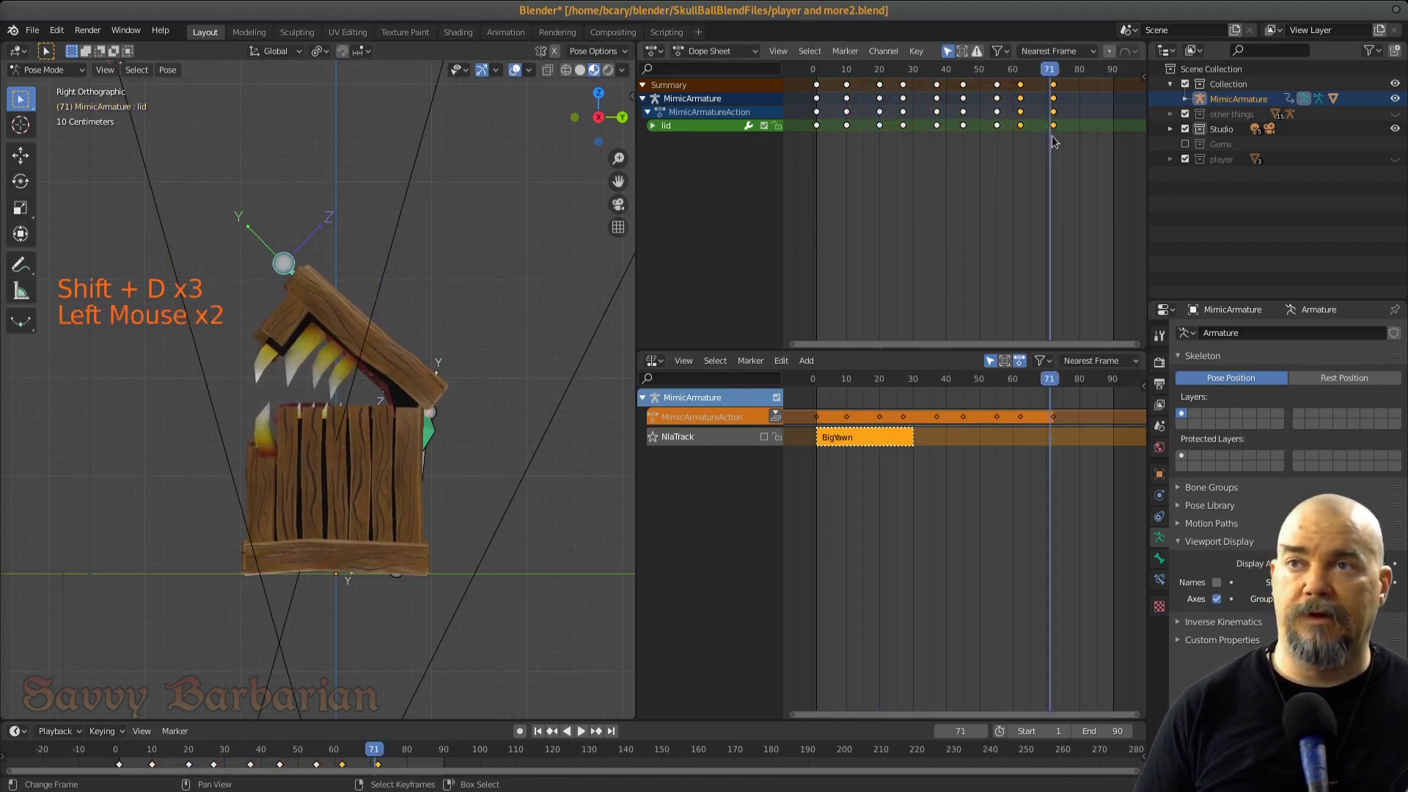
pyautogui.click(1054, 71)
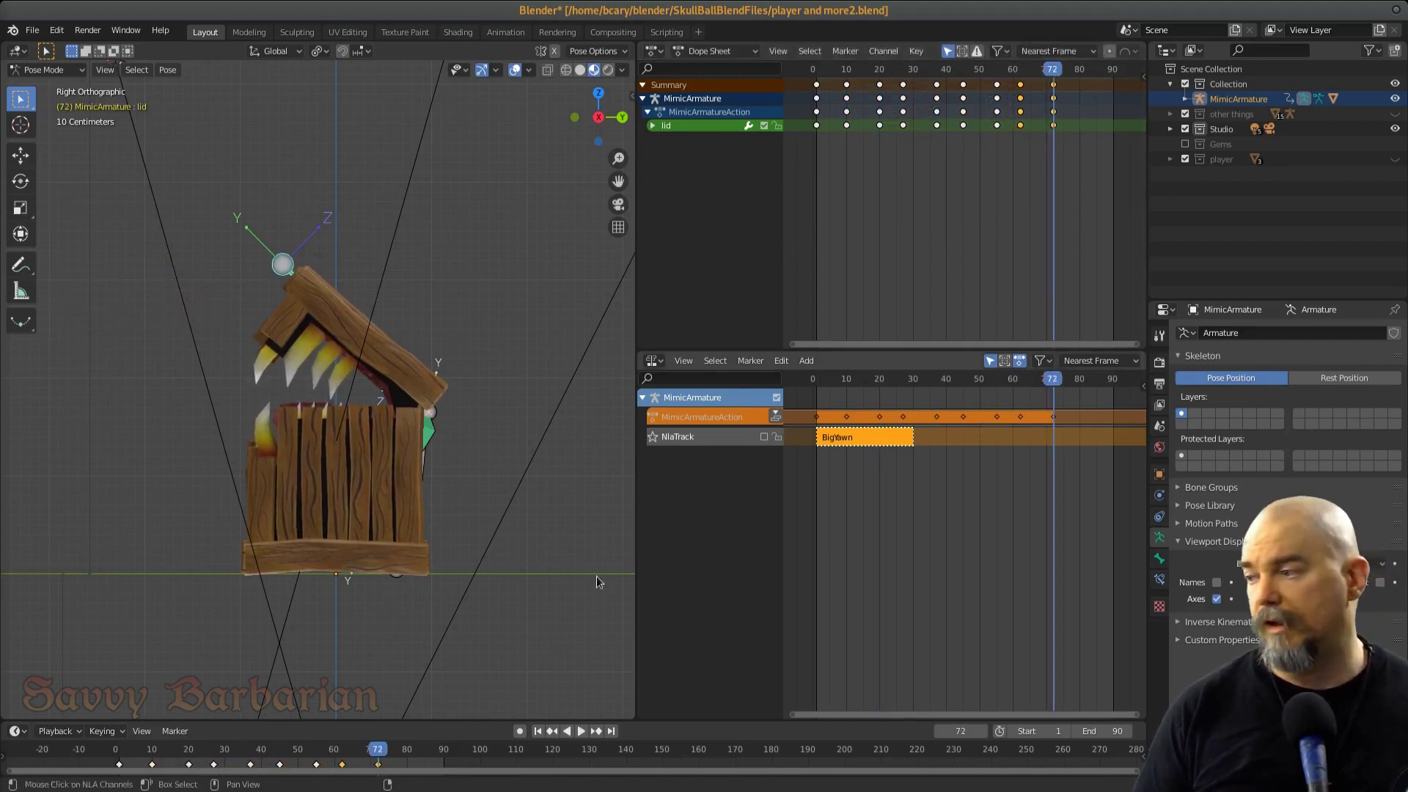
# Preview the lid animation from the first frame
pyautogui.click(540, 734)
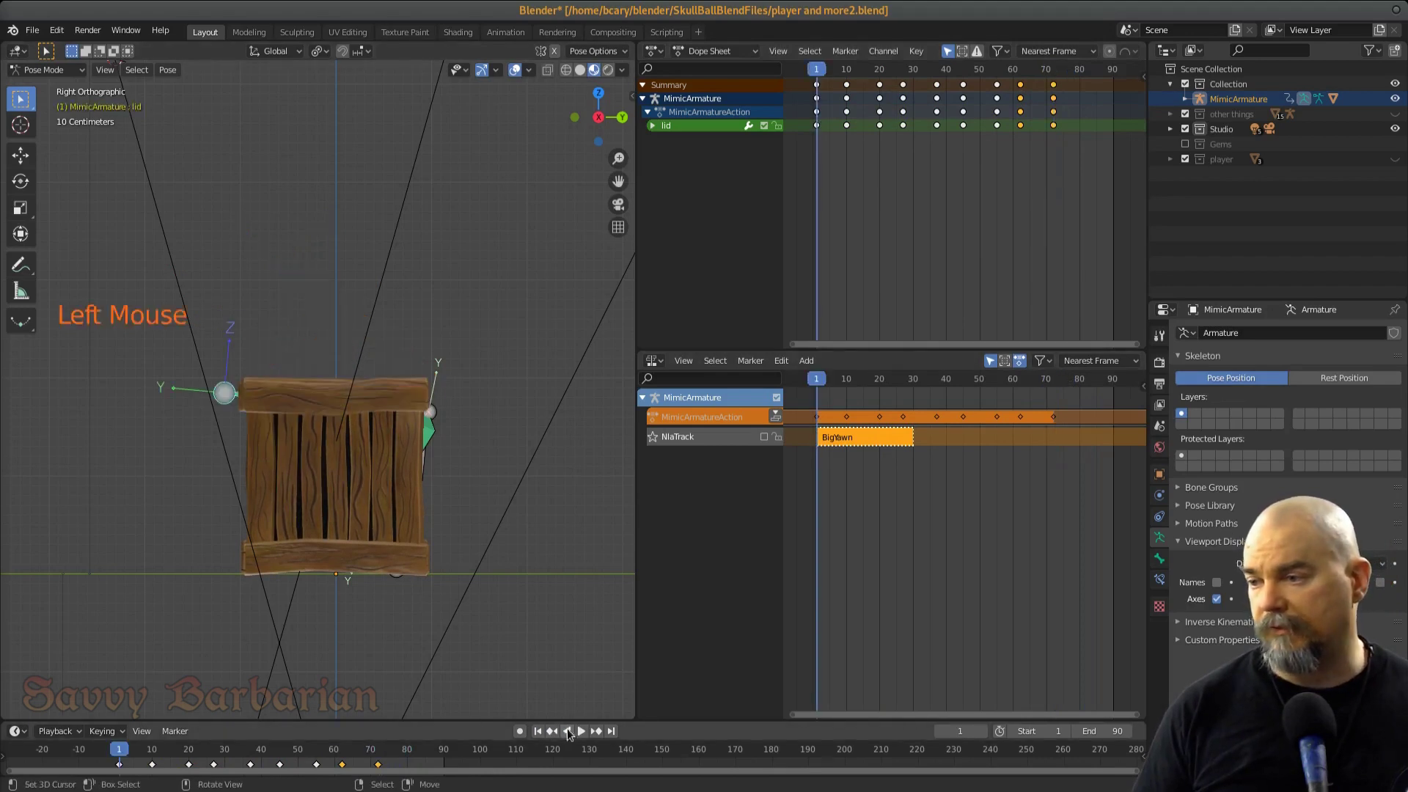
pyautogui.click(581, 732)
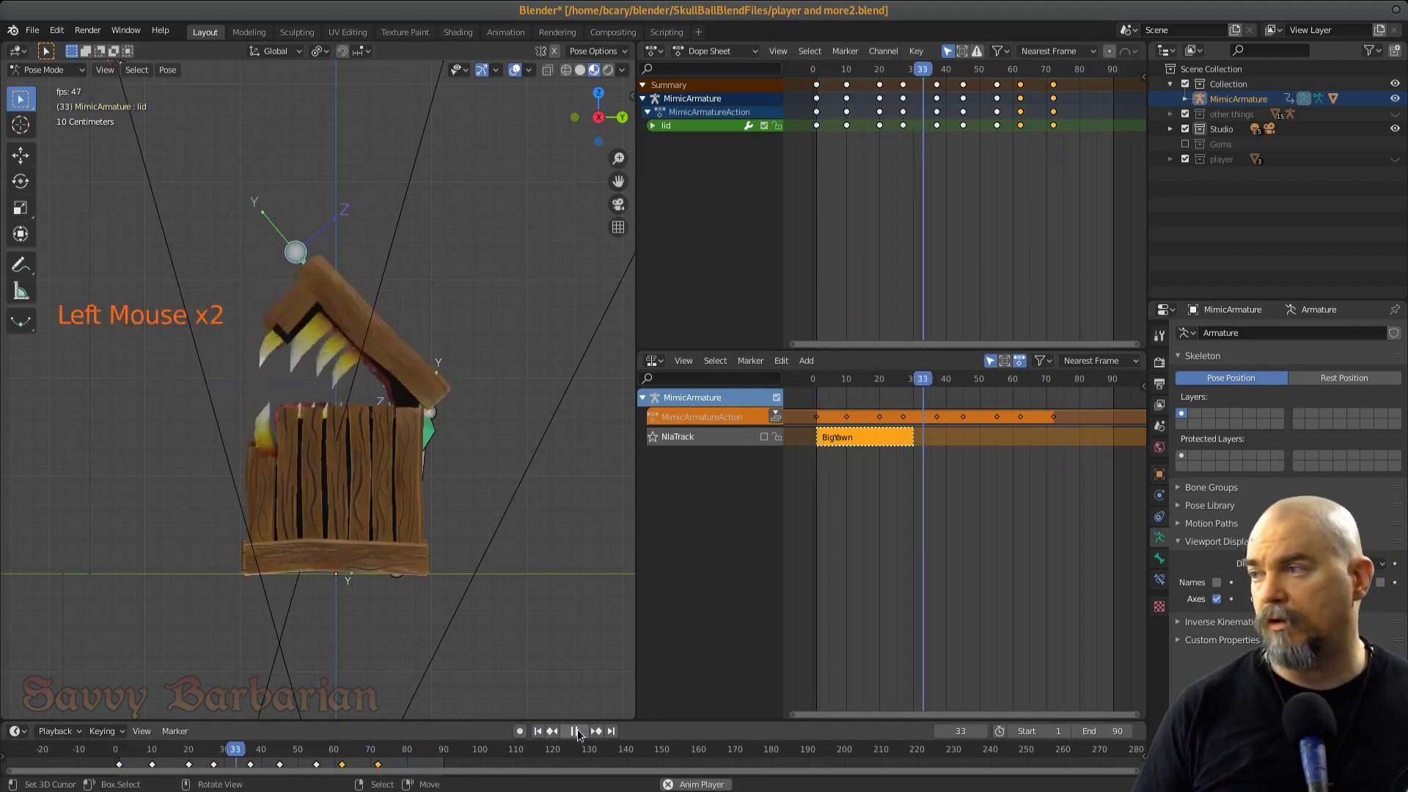
pyautogui.press('Escape')
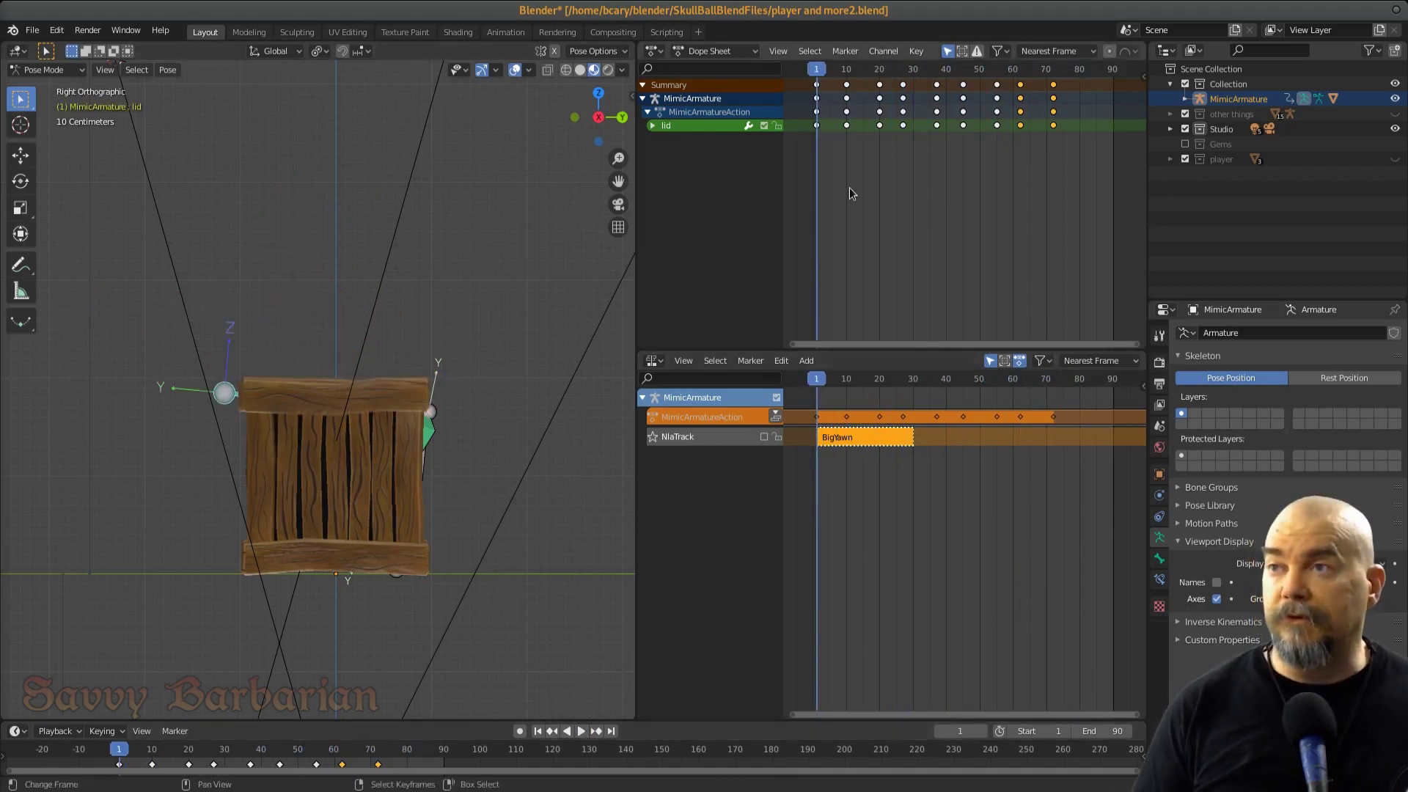
# Scale all lid keyframes tighter so the animation ends around frame 50, then replay it
pyautogui.press('a')
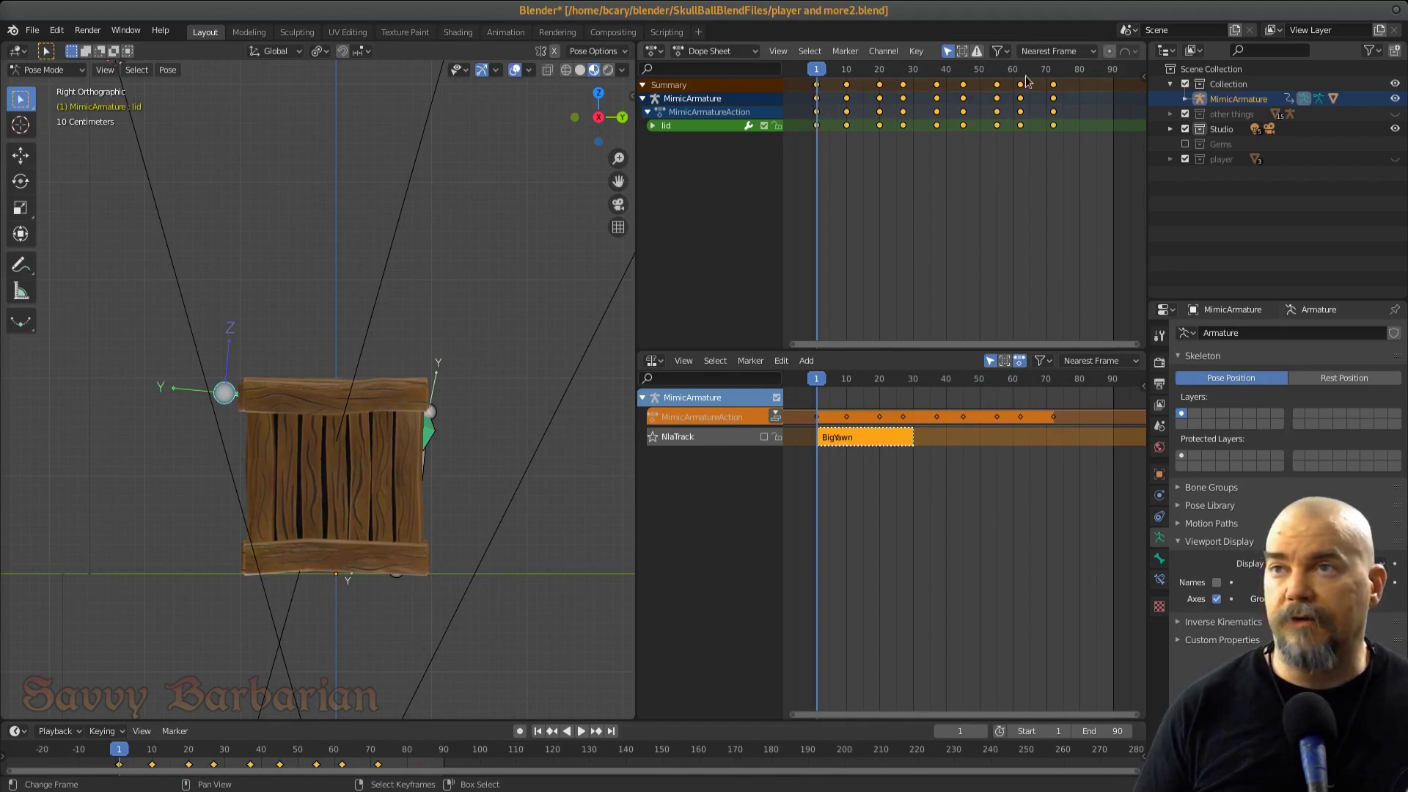
pyautogui.press('s')
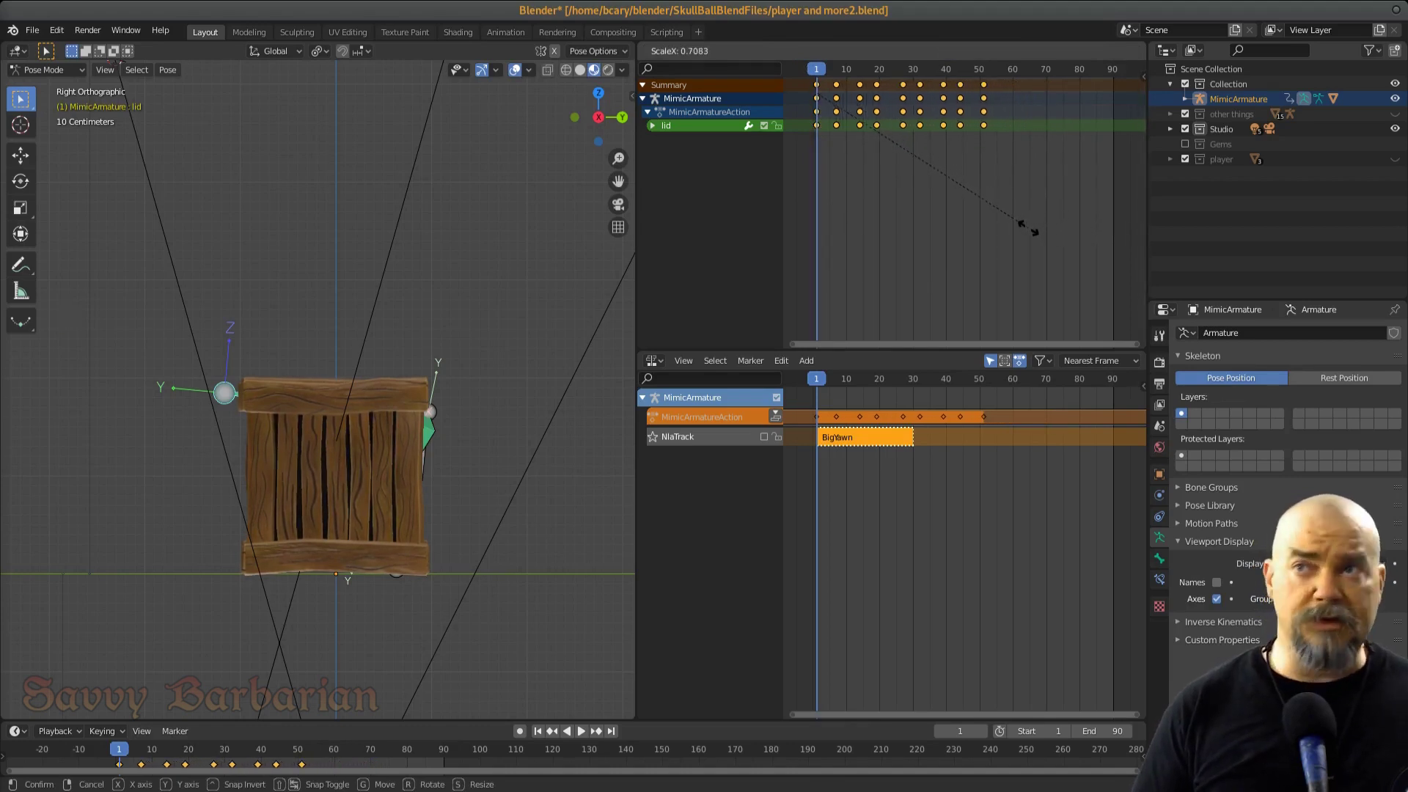
pyautogui.click(1024, 232)
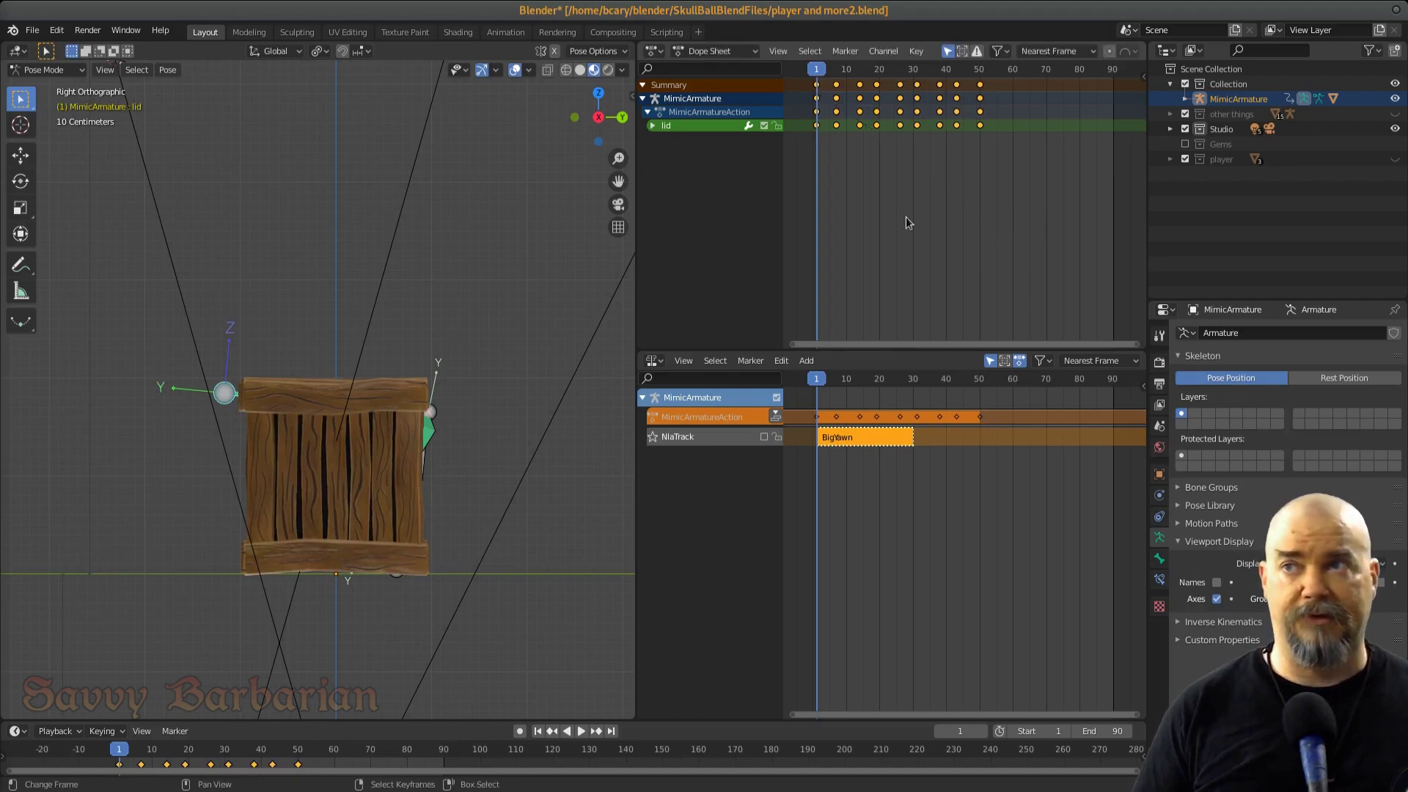
pyautogui.click(581, 731)
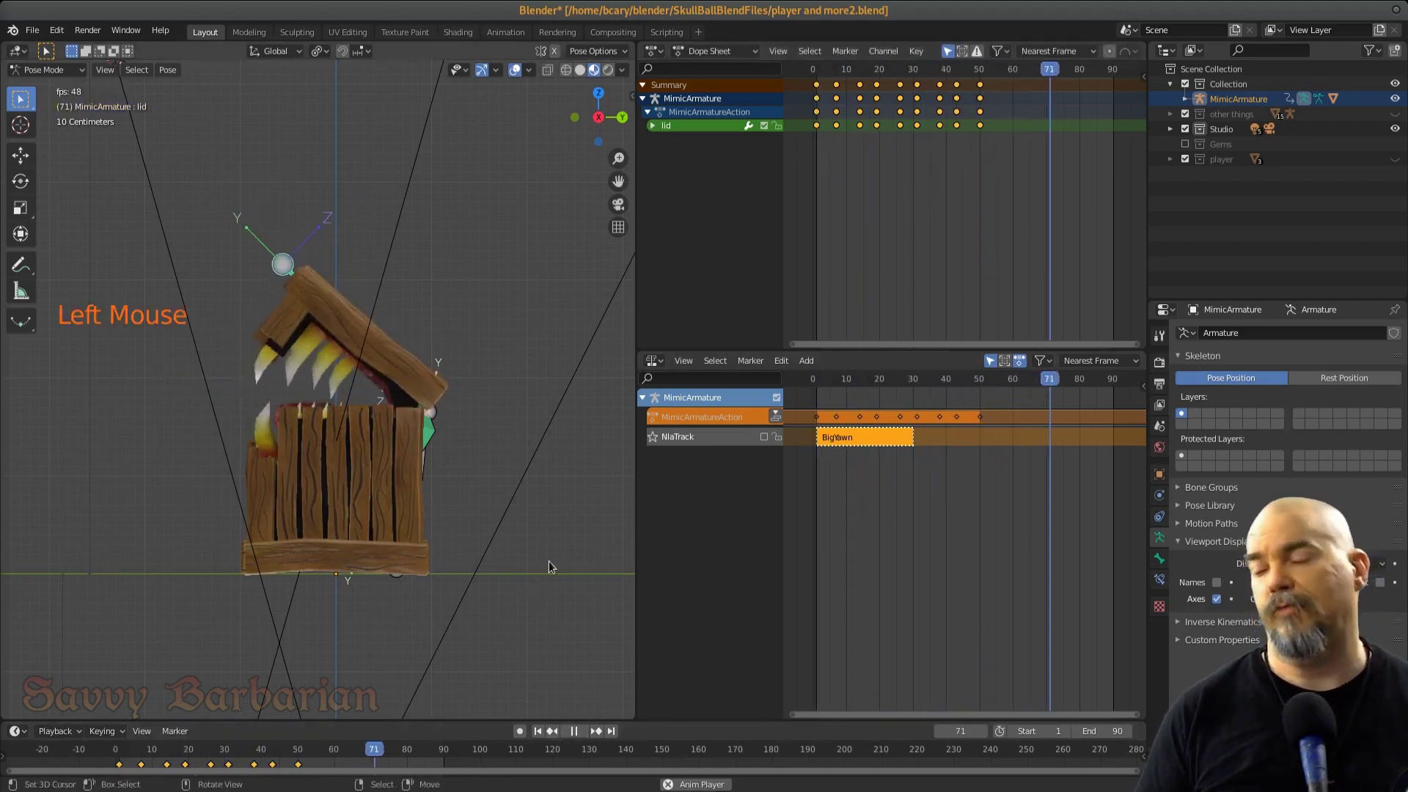
pyautogui.press('Escape')
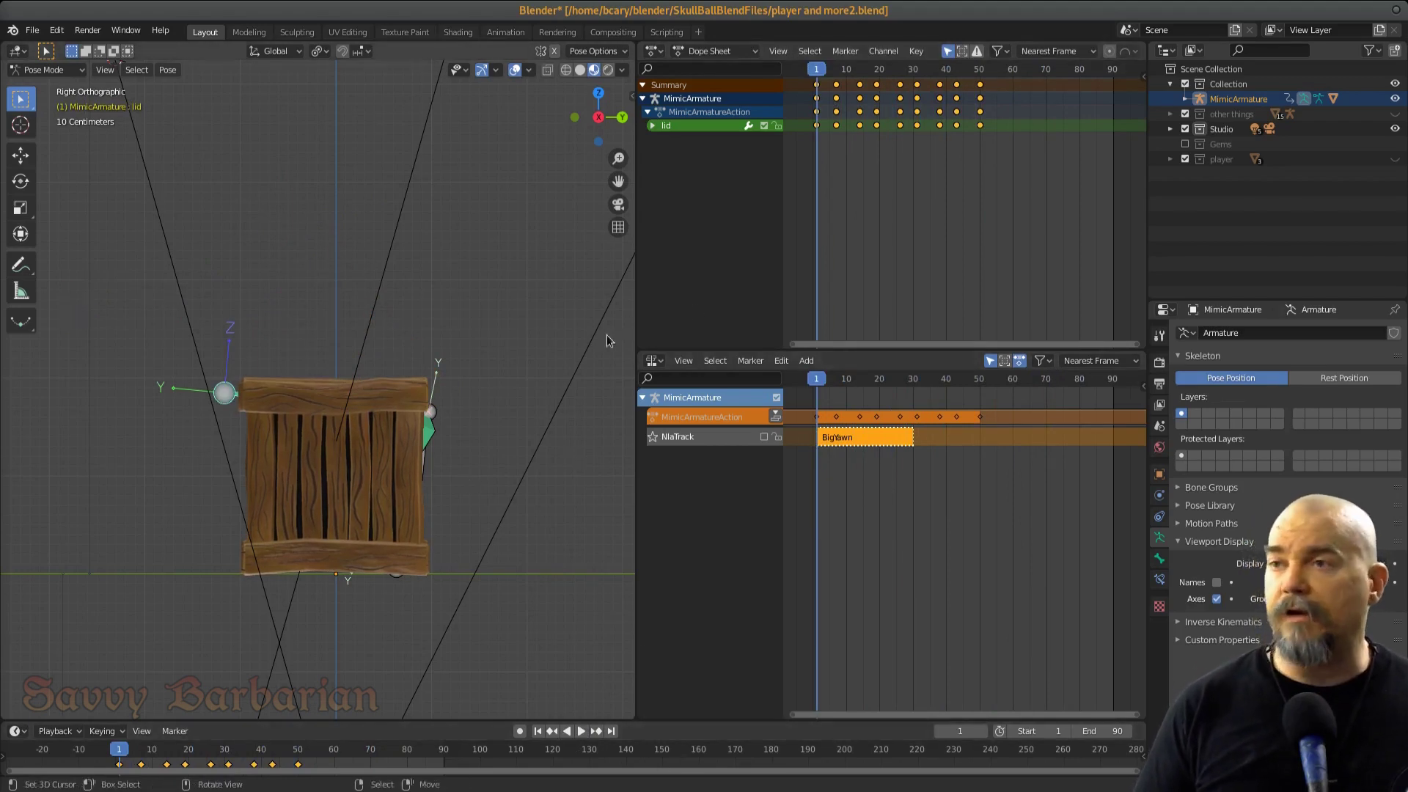
# Rename the lid action to 'Evil Laugh'
pyautogui.click(779, 421)
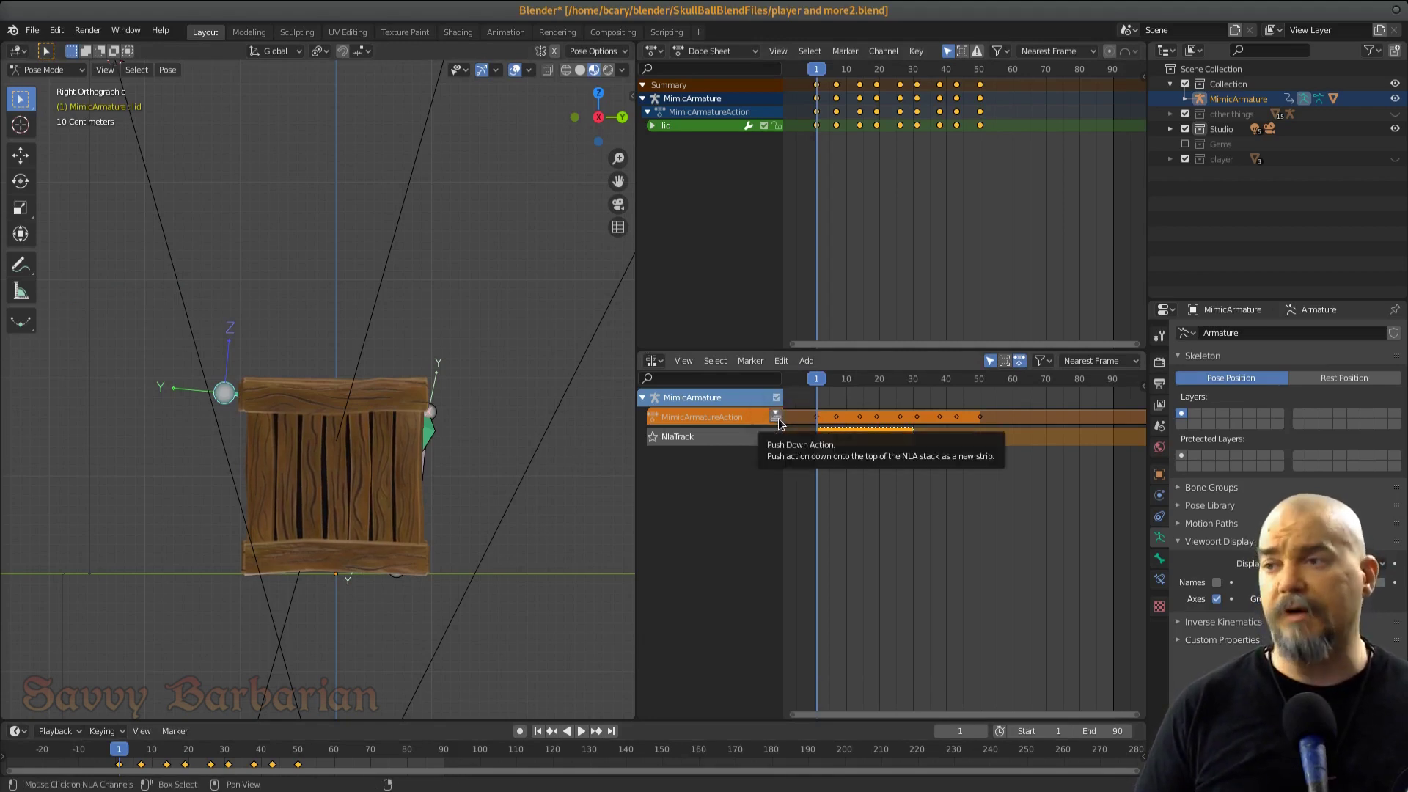
pyautogui.click(749, 416)
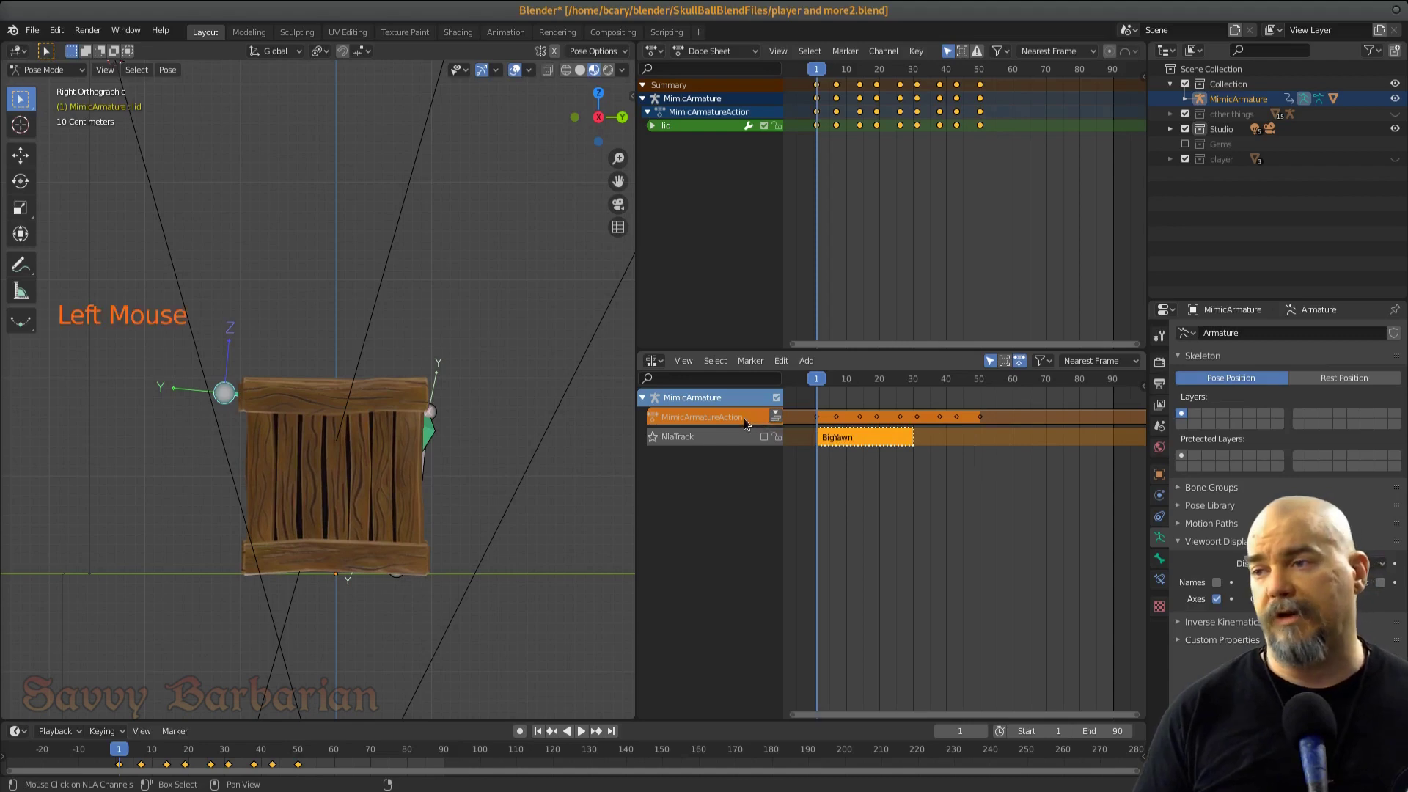
pyautogui.doubleClick(744, 418)
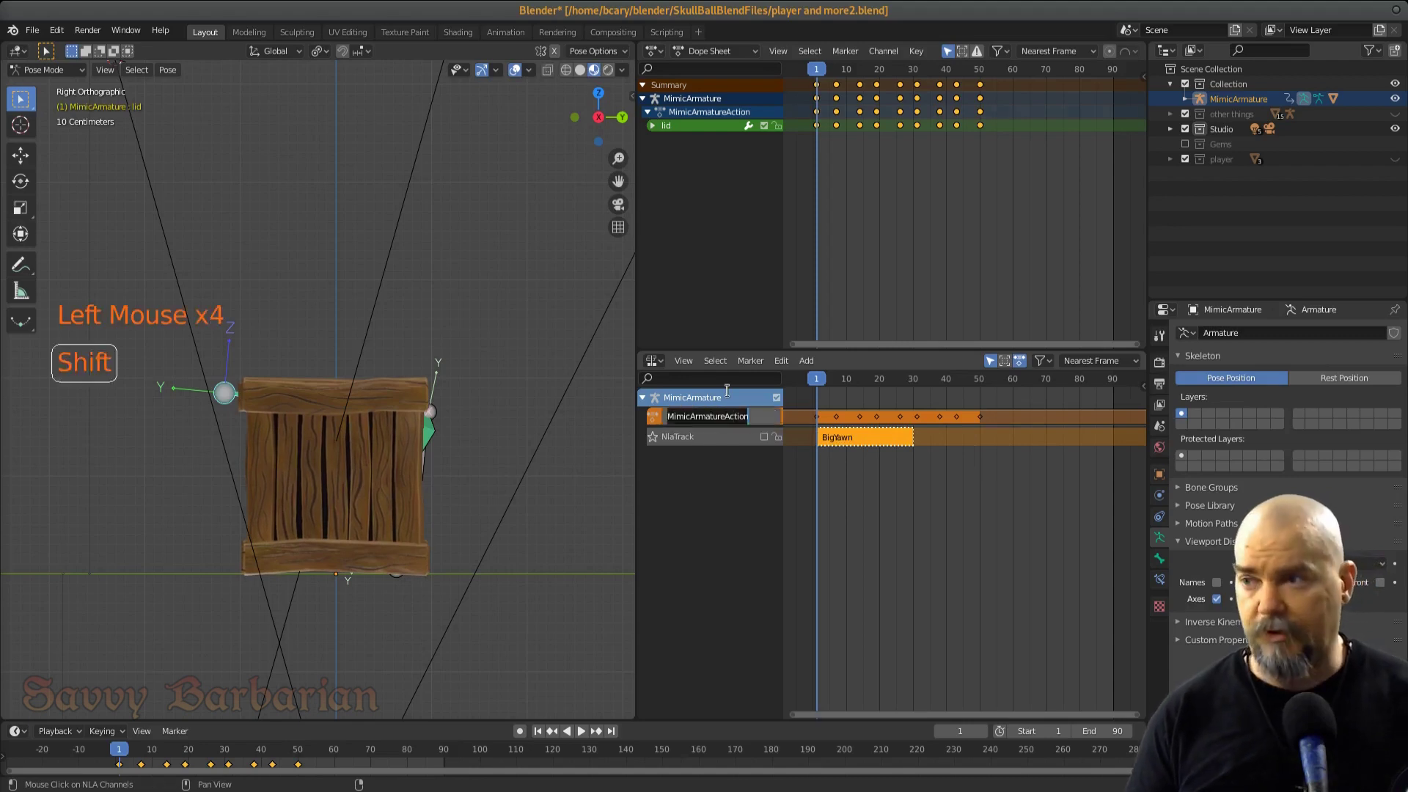
pyautogui.write('Evil Lag')
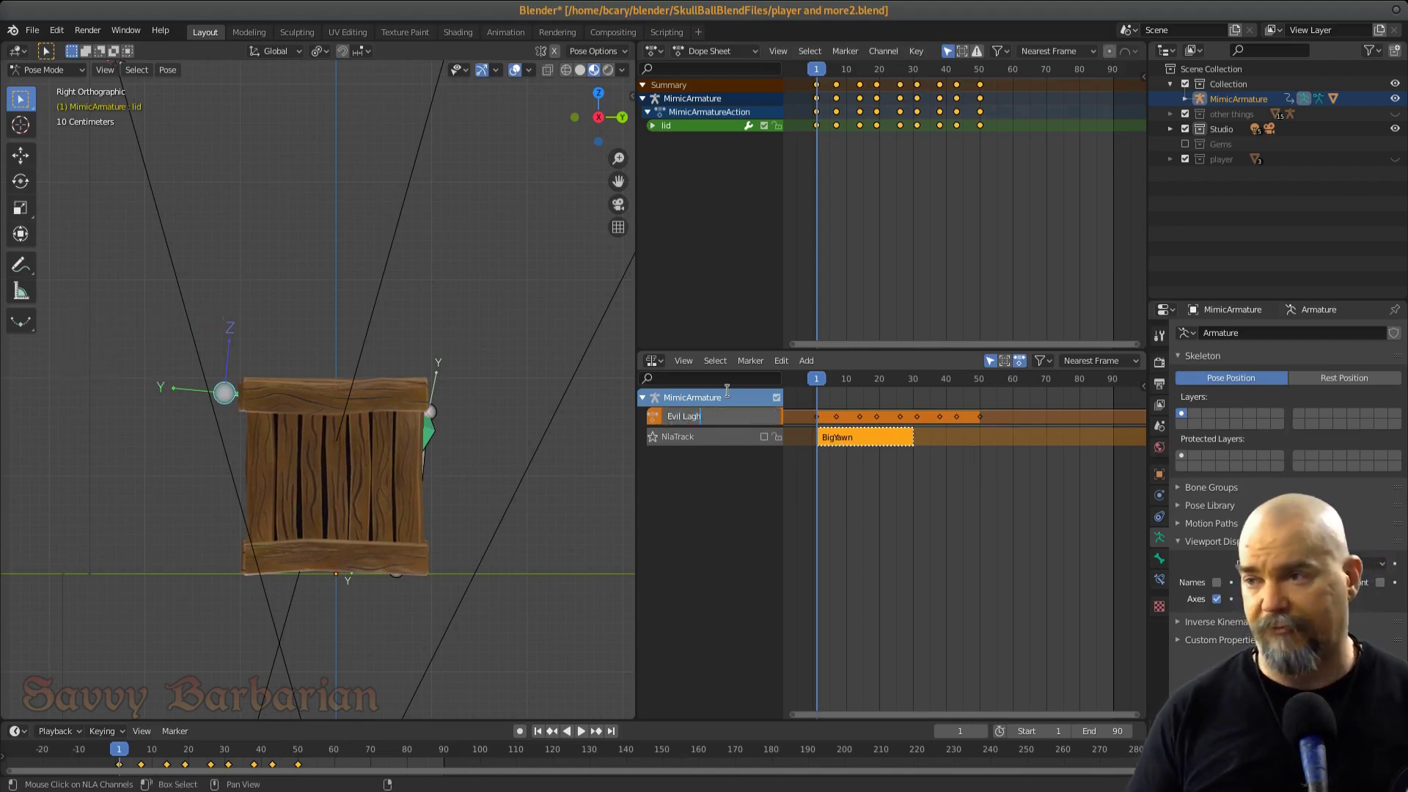
pyautogui.press('BackSpace')
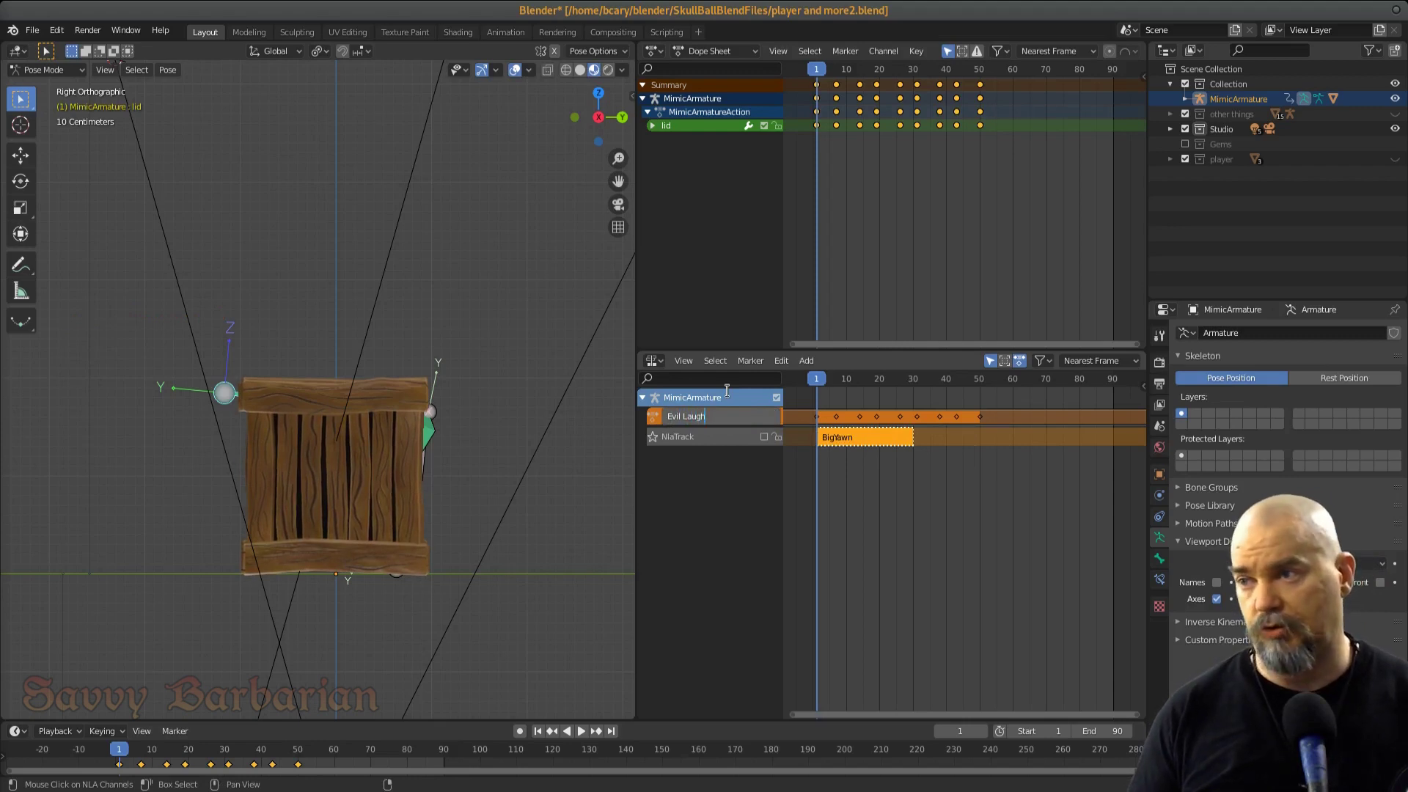
pyautogui.write('ugh')
pyautogui.press('Return')
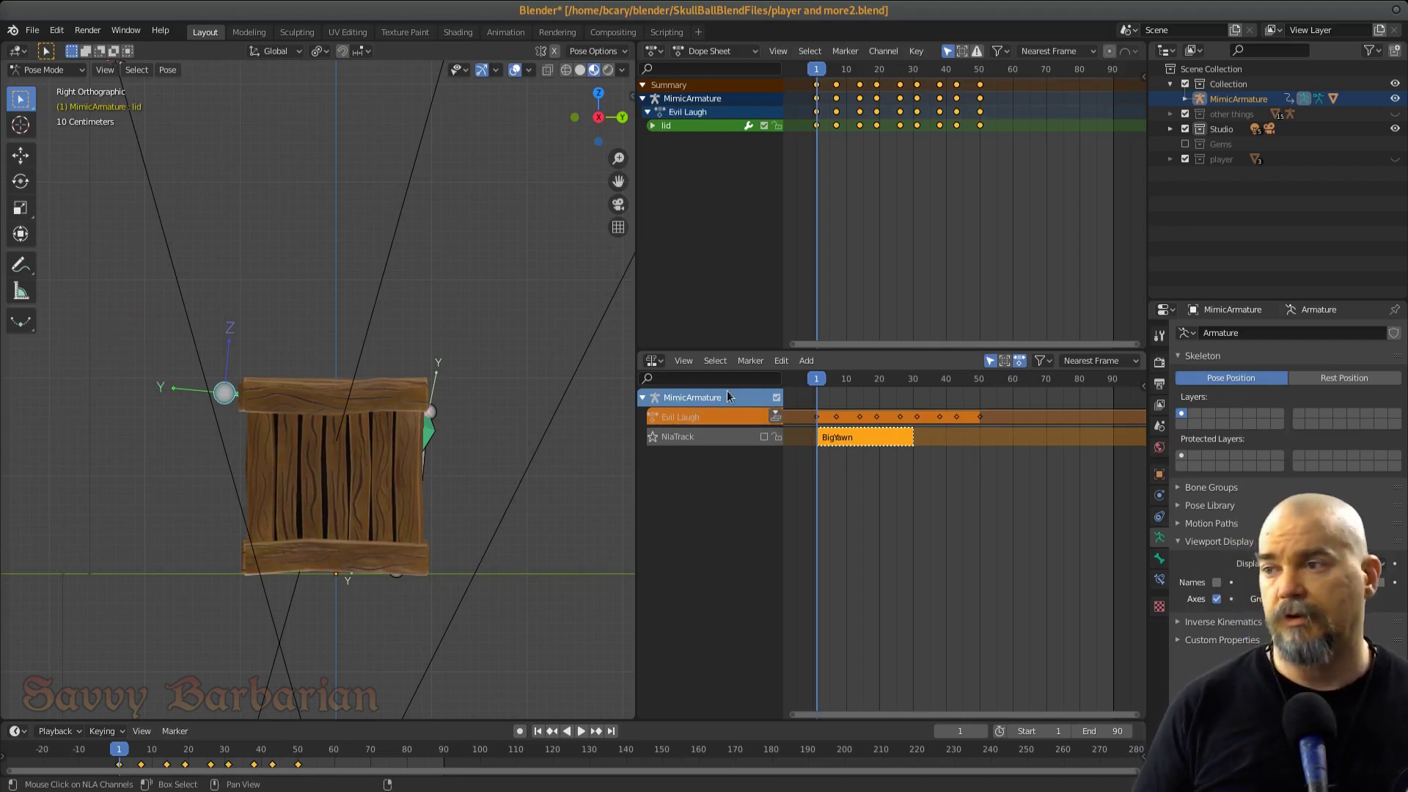
# Push Evil Laugh down into an NLA strip, switch its track off and BigYawn's on
pyautogui.click(778, 417)
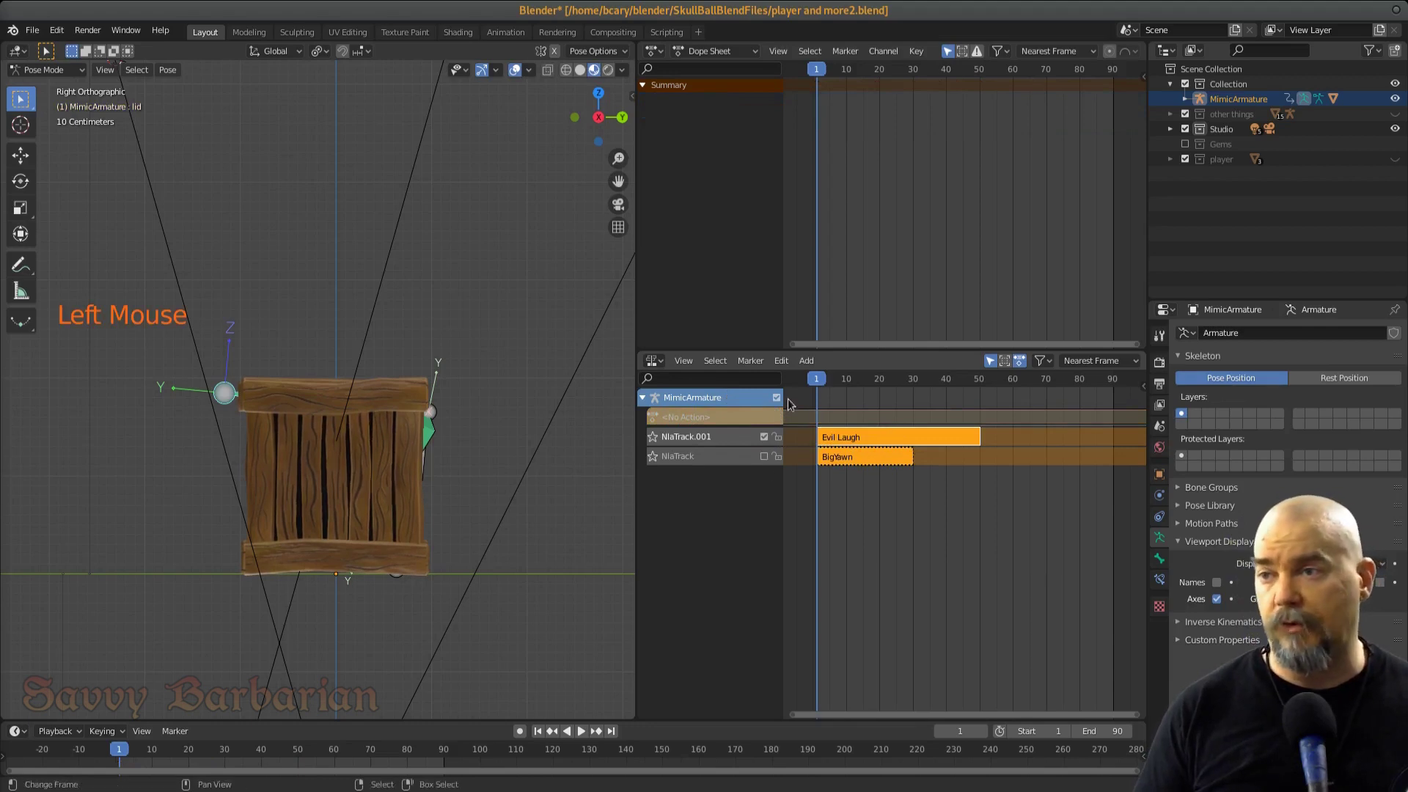
pyautogui.moveTo(817, 380)
pyautogui.mouseDown()
pyautogui.moveTo(968, 382)
pyautogui.moveTo(816, 398)
pyautogui.mouseUp()
pyautogui.click(765, 457)
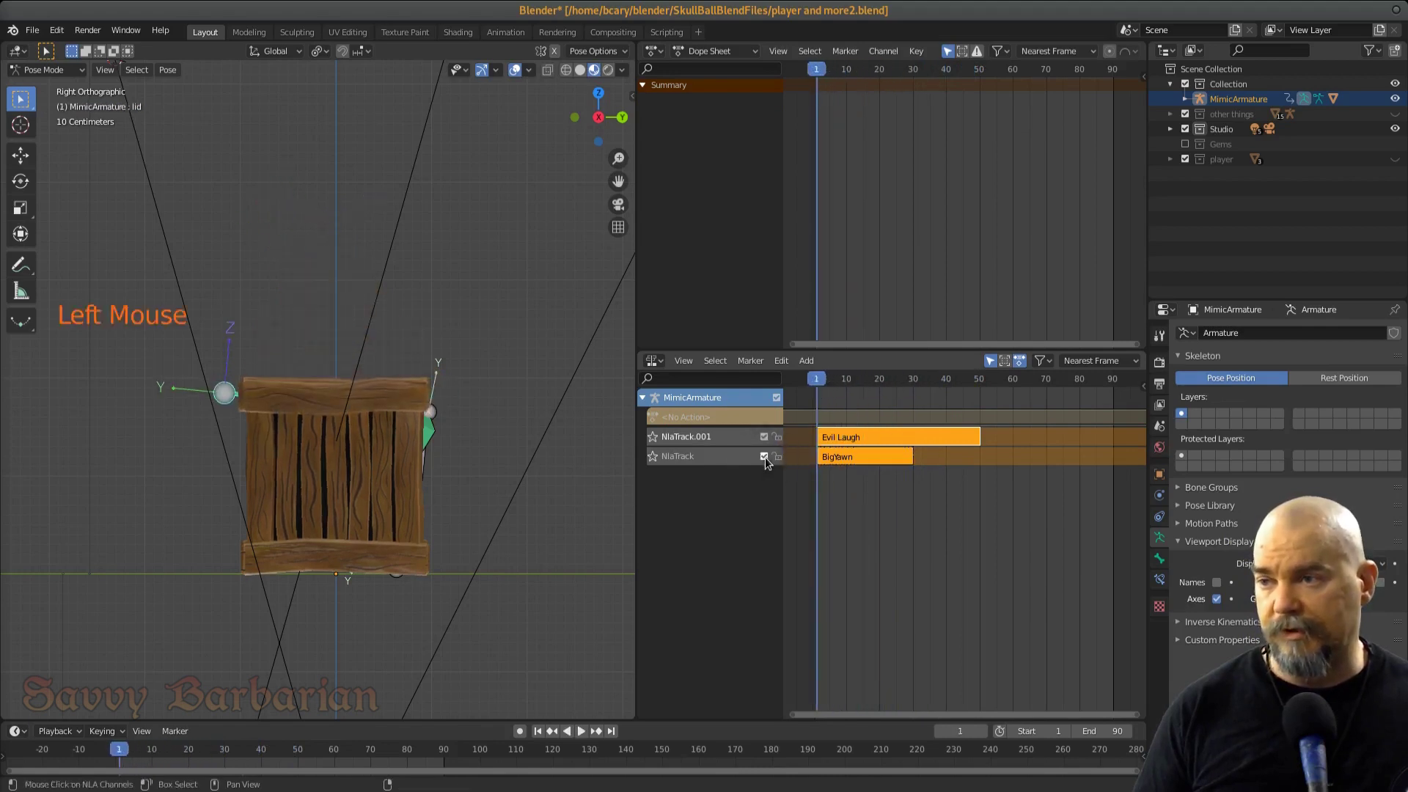
pyautogui.click(764, 437)
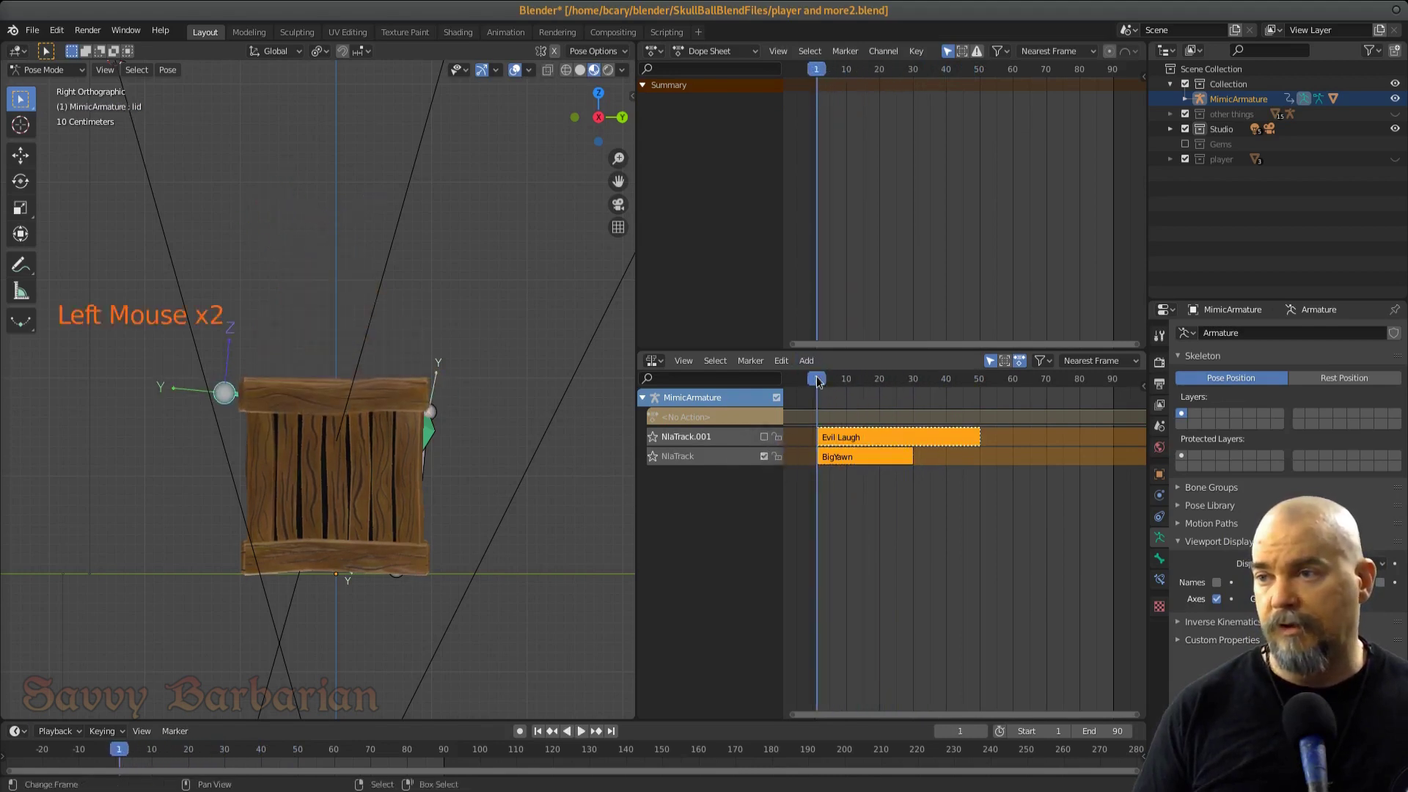
pyautogui.moveTo(825, 386); pyautogui.dragTo(917, 389)
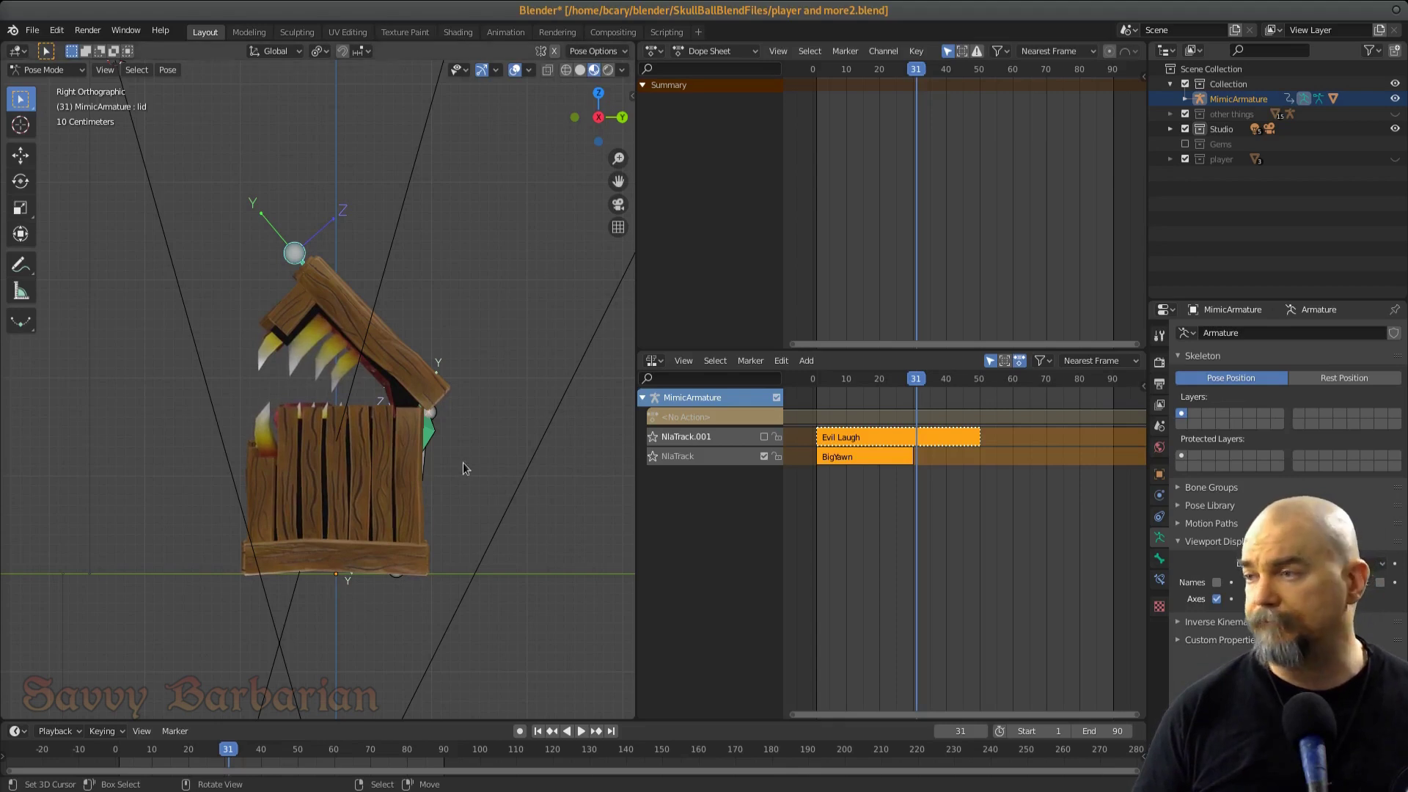
pyautogui.press('space')
pyautogui.write('orig')
pyautogui.press('Down')
pyautogui.press('Down')
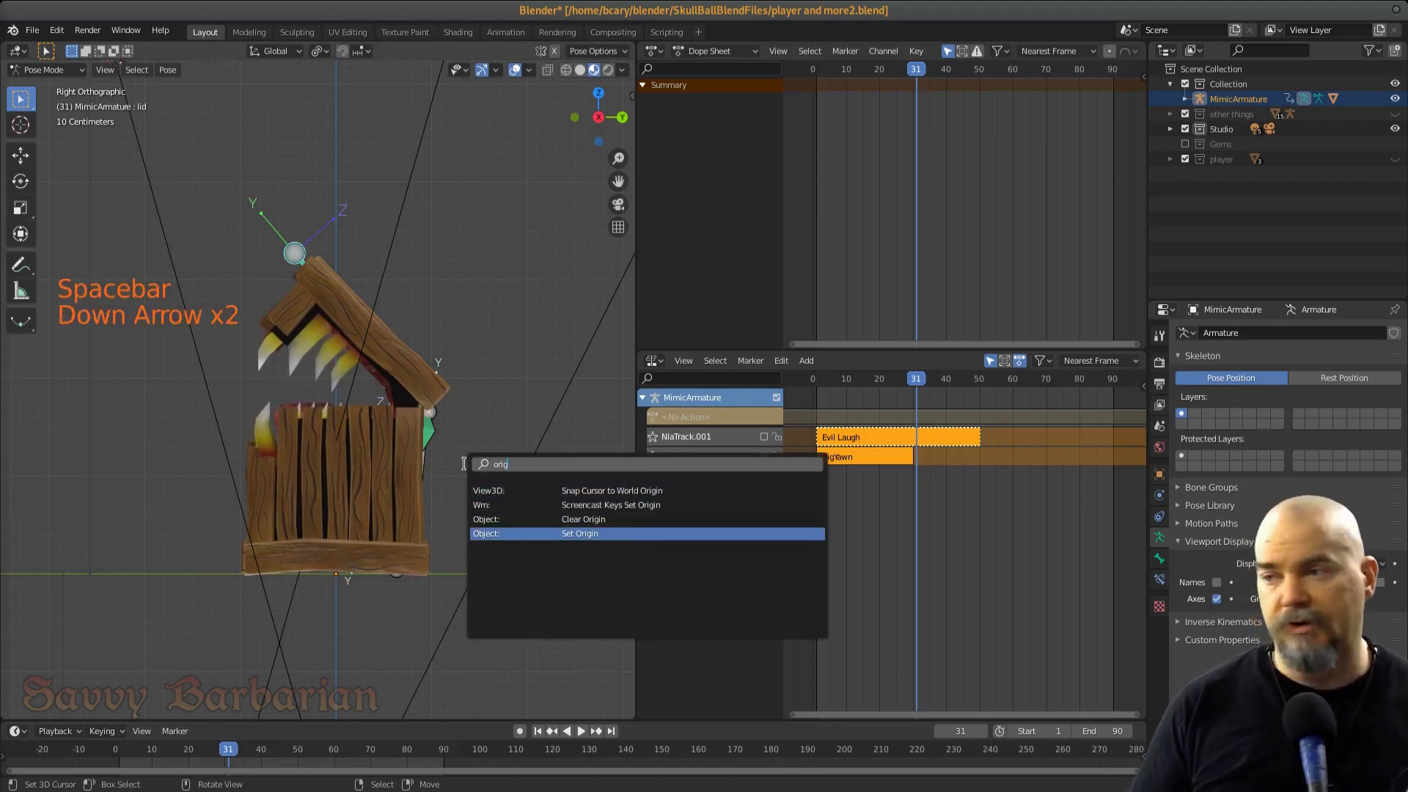
pyautogui.press('Escape')
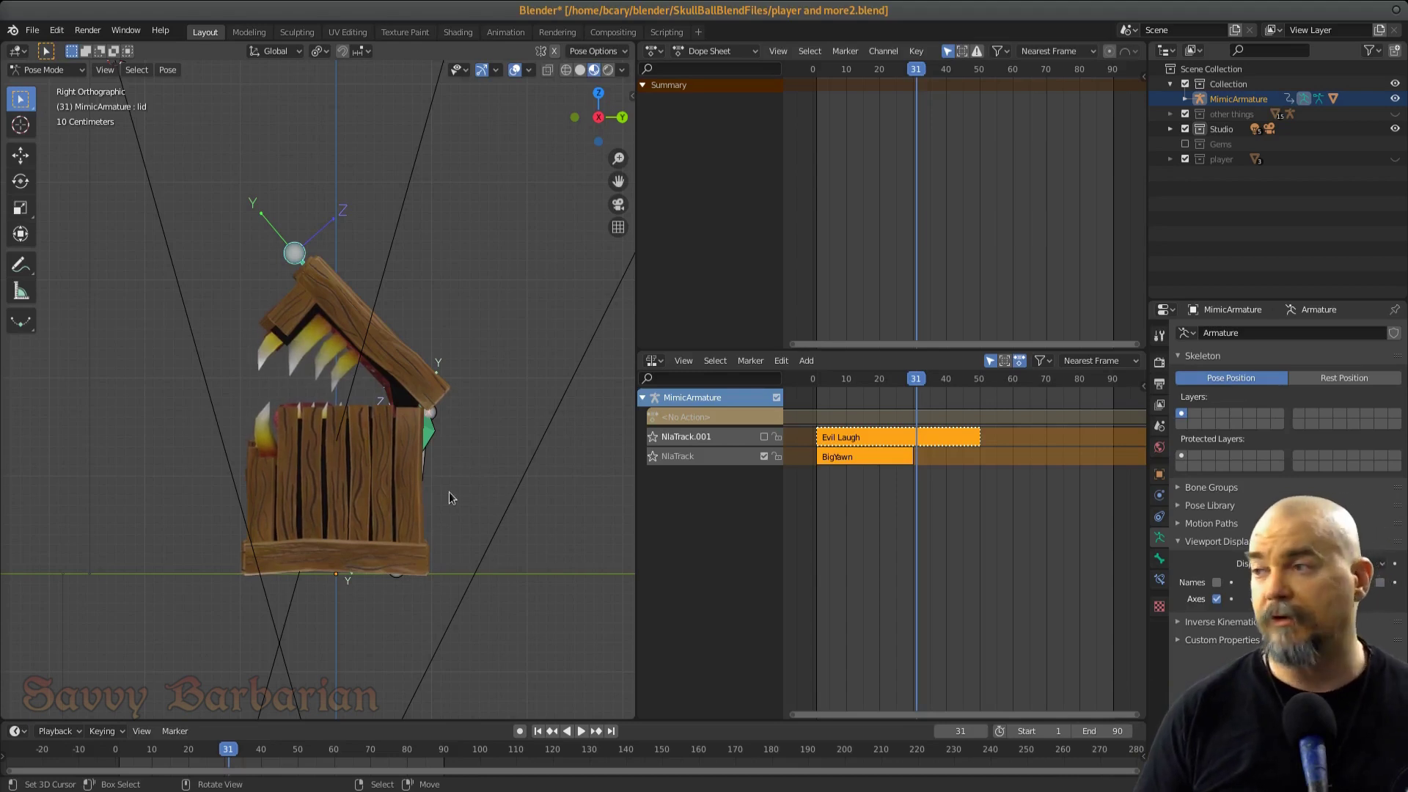
pyautogui.moveTo(449, 497); pyautogui.dragTo(379, 612, button='middle')
pyautogui.scroll(3, 372, 542)
pyautogui.keyDown('shift'); pyautogui.scroll(-1, 322, 609); pyautogui.keyUp('shift')
pyautogui.scroll(-1, 328, 591)
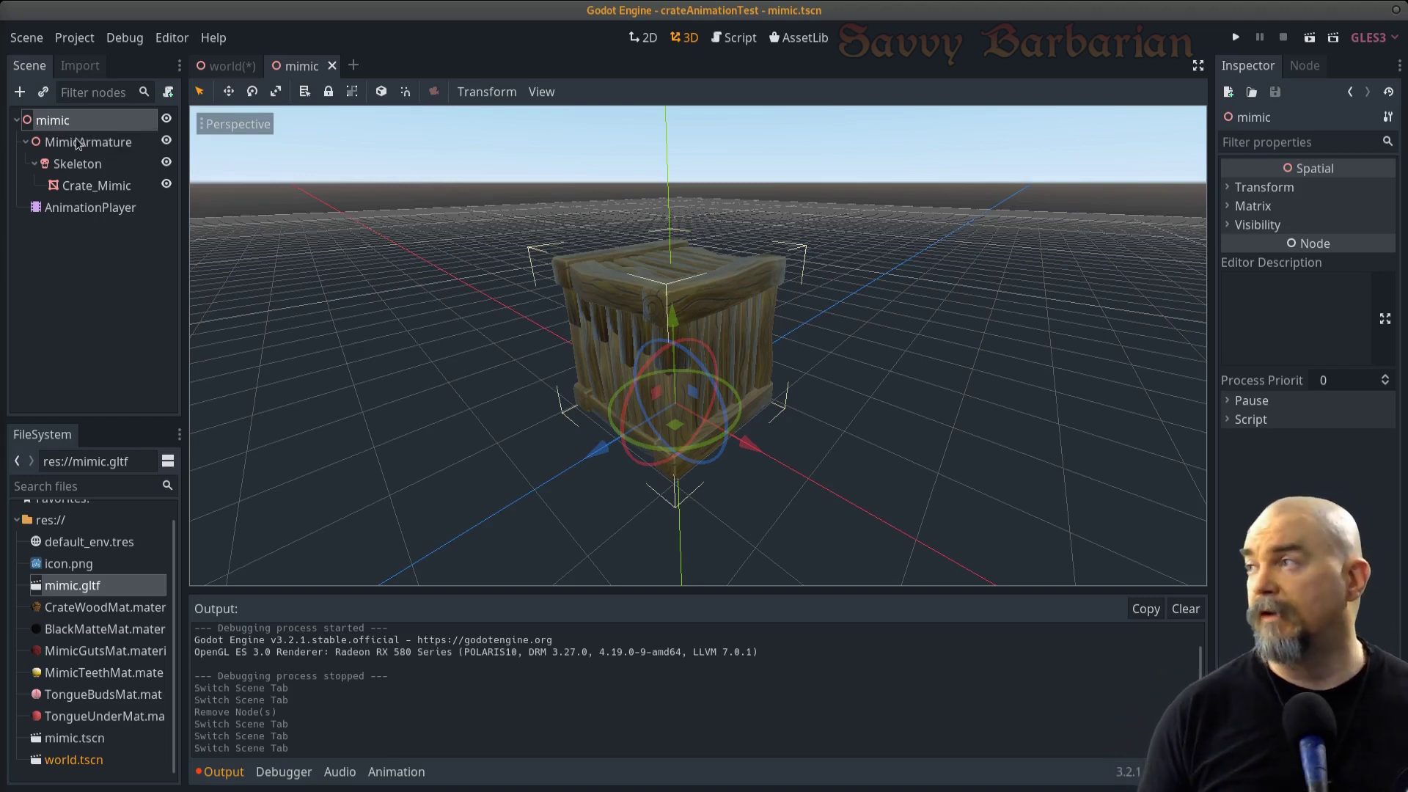
# Inspect the Skeleton and Crate_Mimic nodes, then open the AnimationPlayer's BigYawn tracks
pyautogui.click(76, 166)
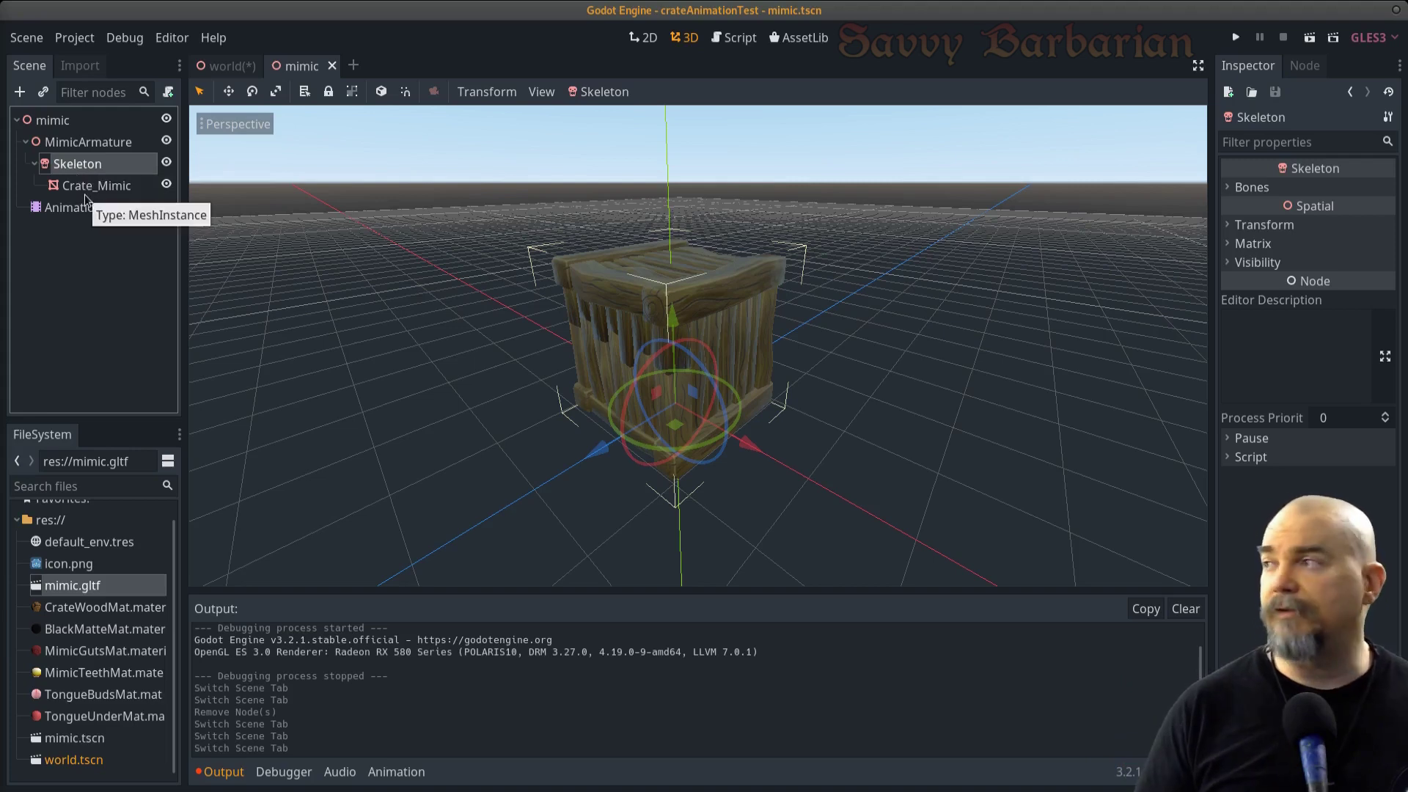
pyautogui.click(87, 189)
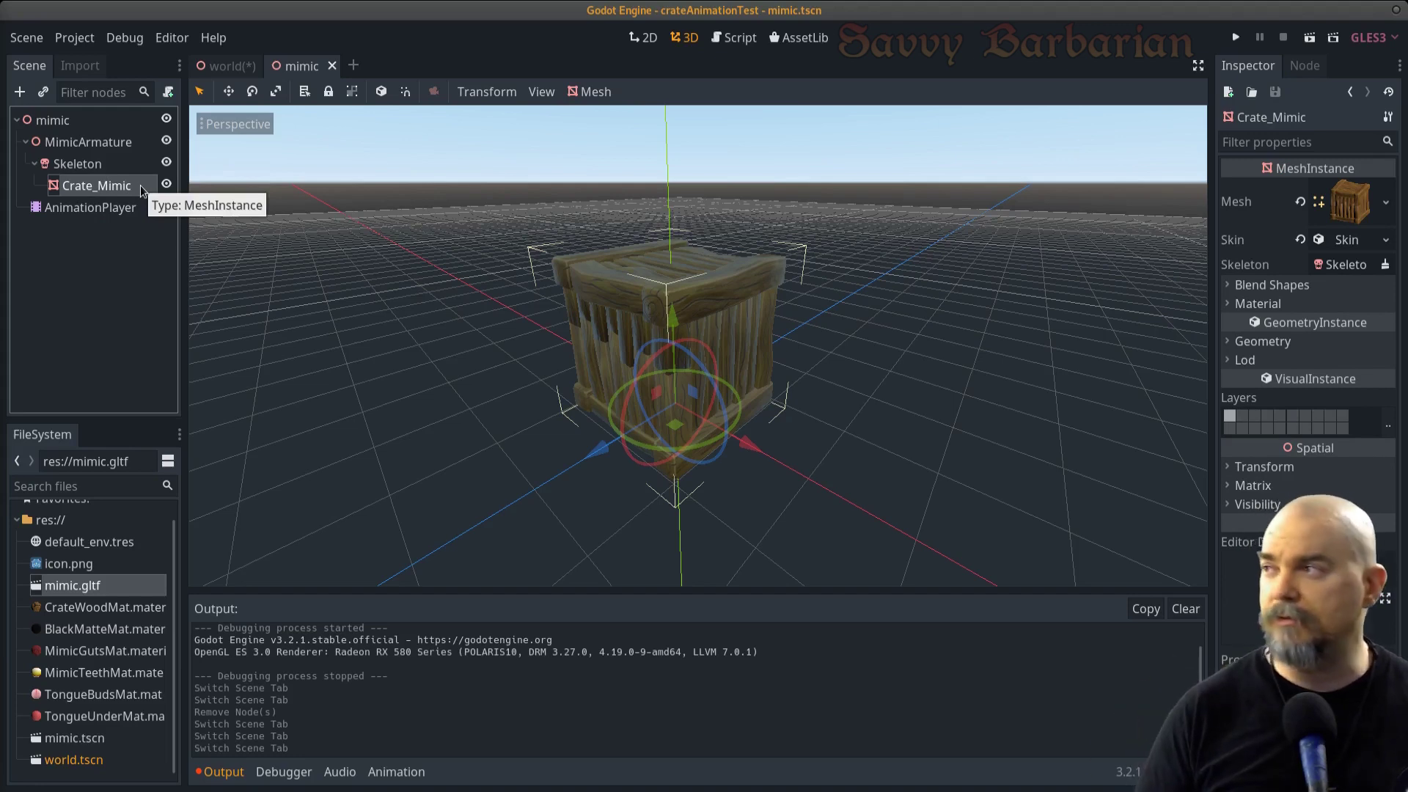
pyautogui.click(104, 214)
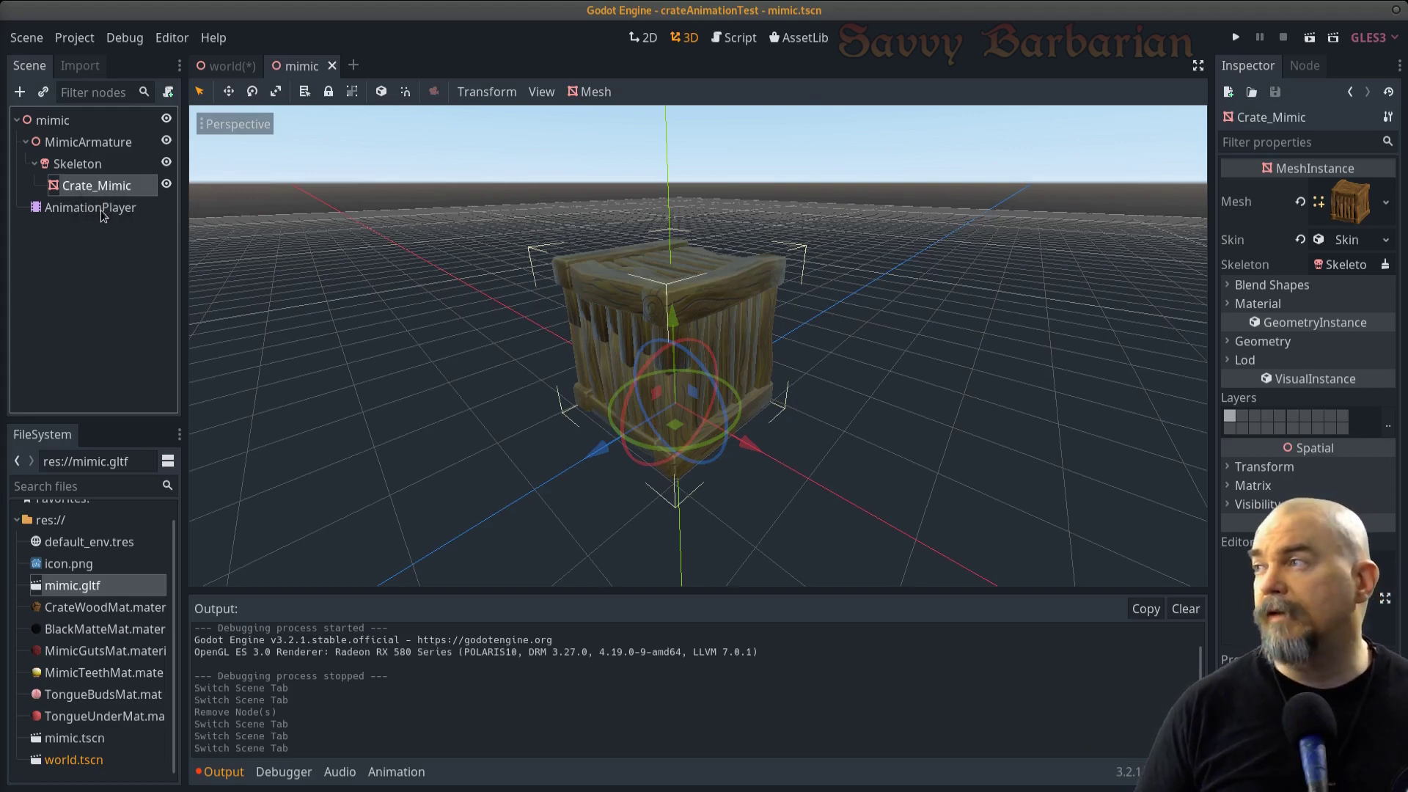
pyautogui.click(104, 212)
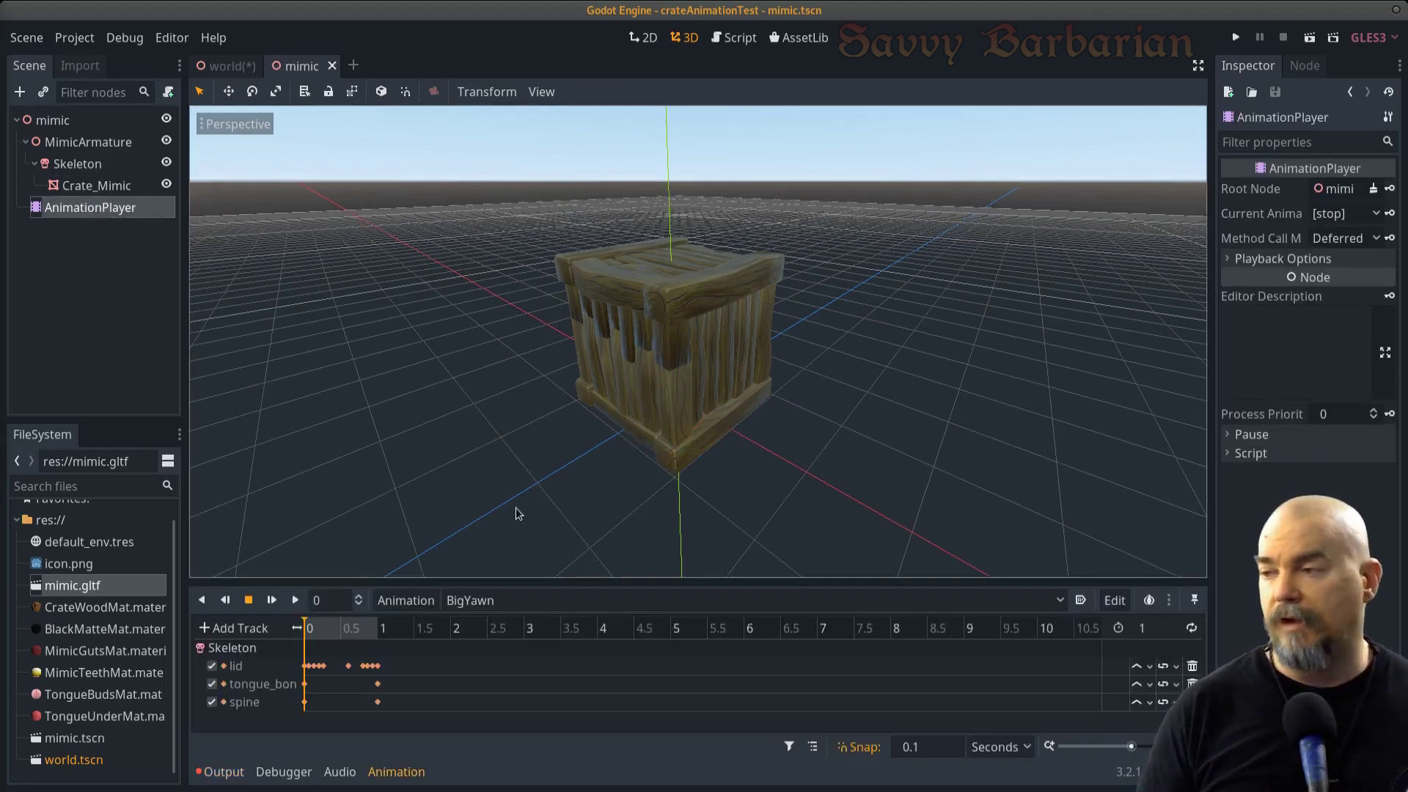
# Play the Evil Laugh animation on the mimic
pyautogui.click(462, 601)
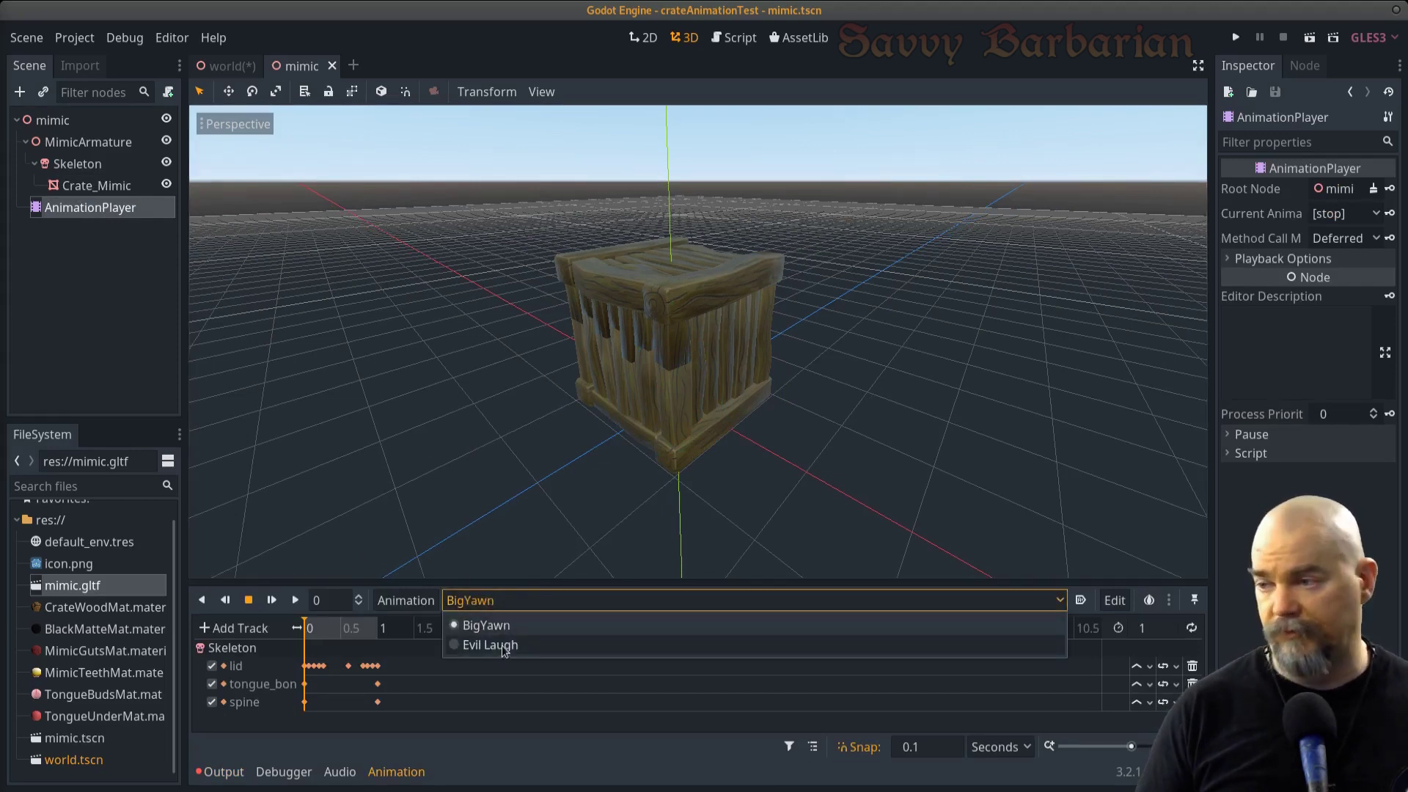
pyautogui.click(504, 646)
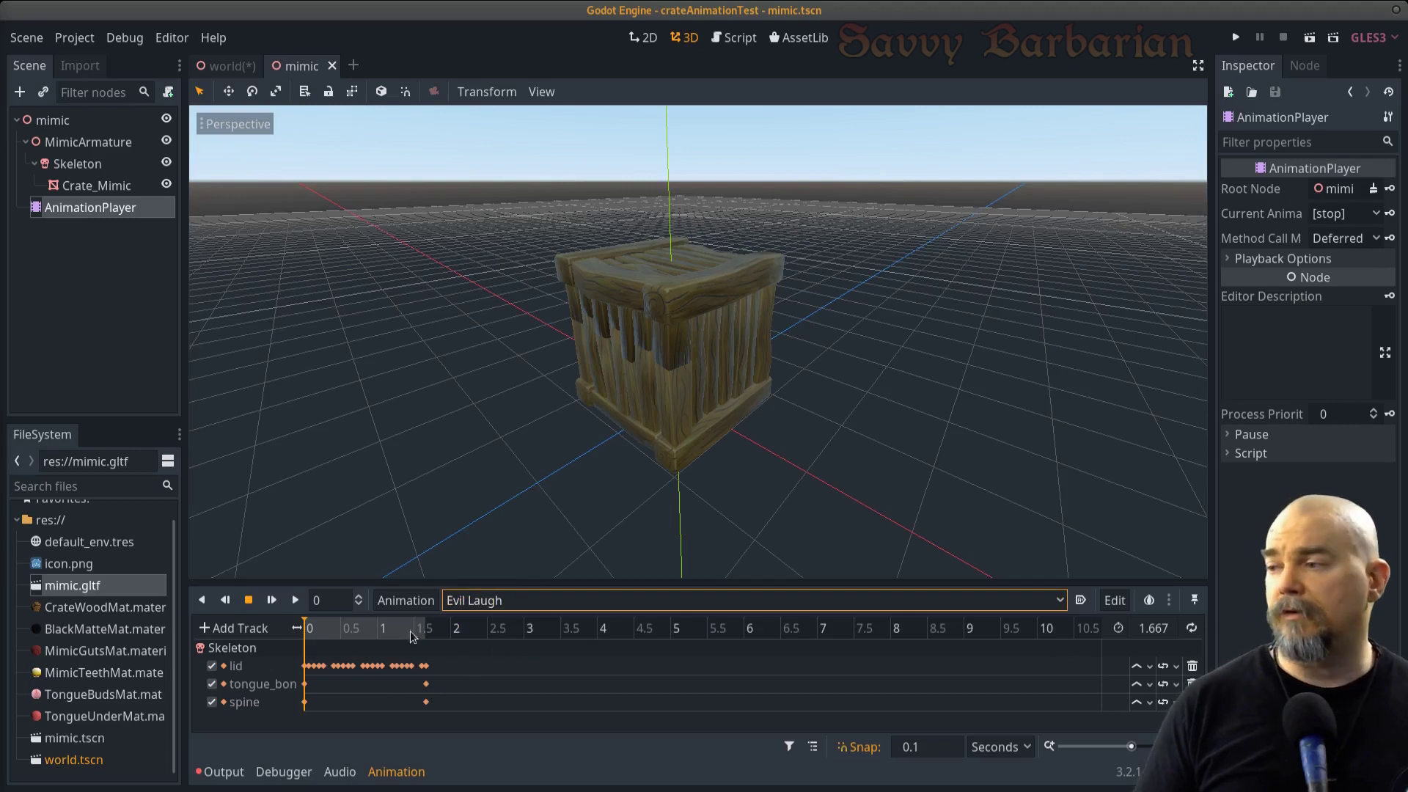
pyautogui.click(295, 600)
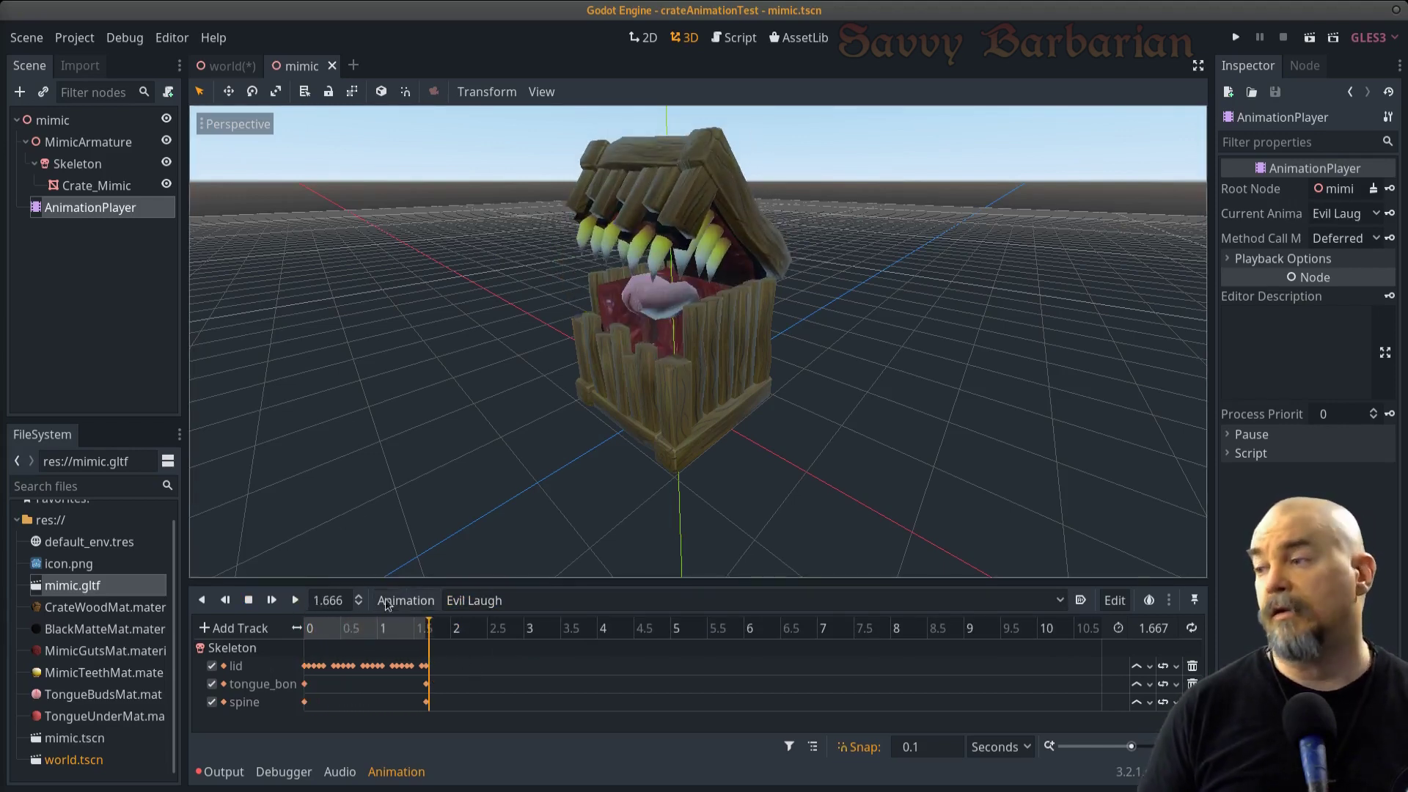
# Play the BigYawn animation, then show the desktop window overview
pyautogui.click(473, 610)
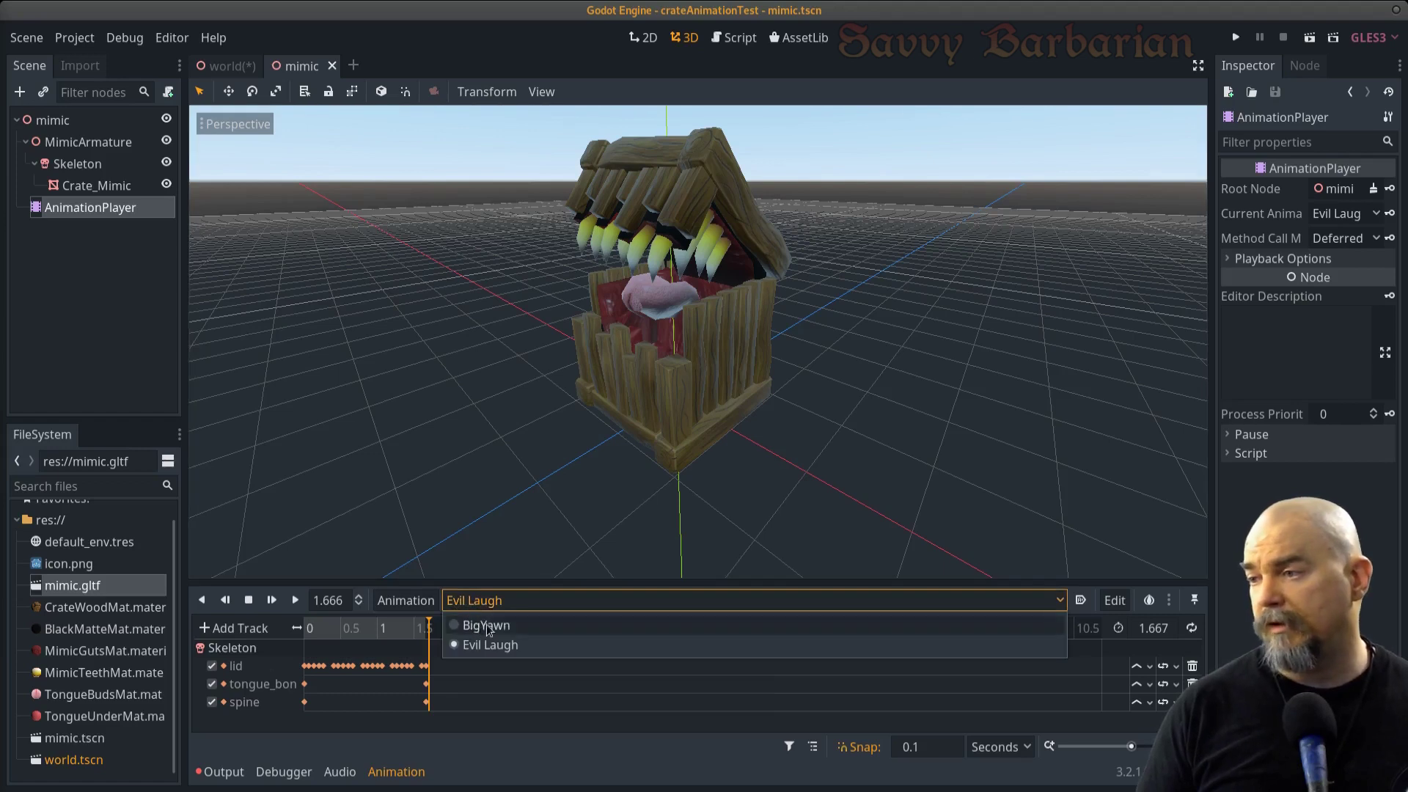
pyautogui.click(488, 628)
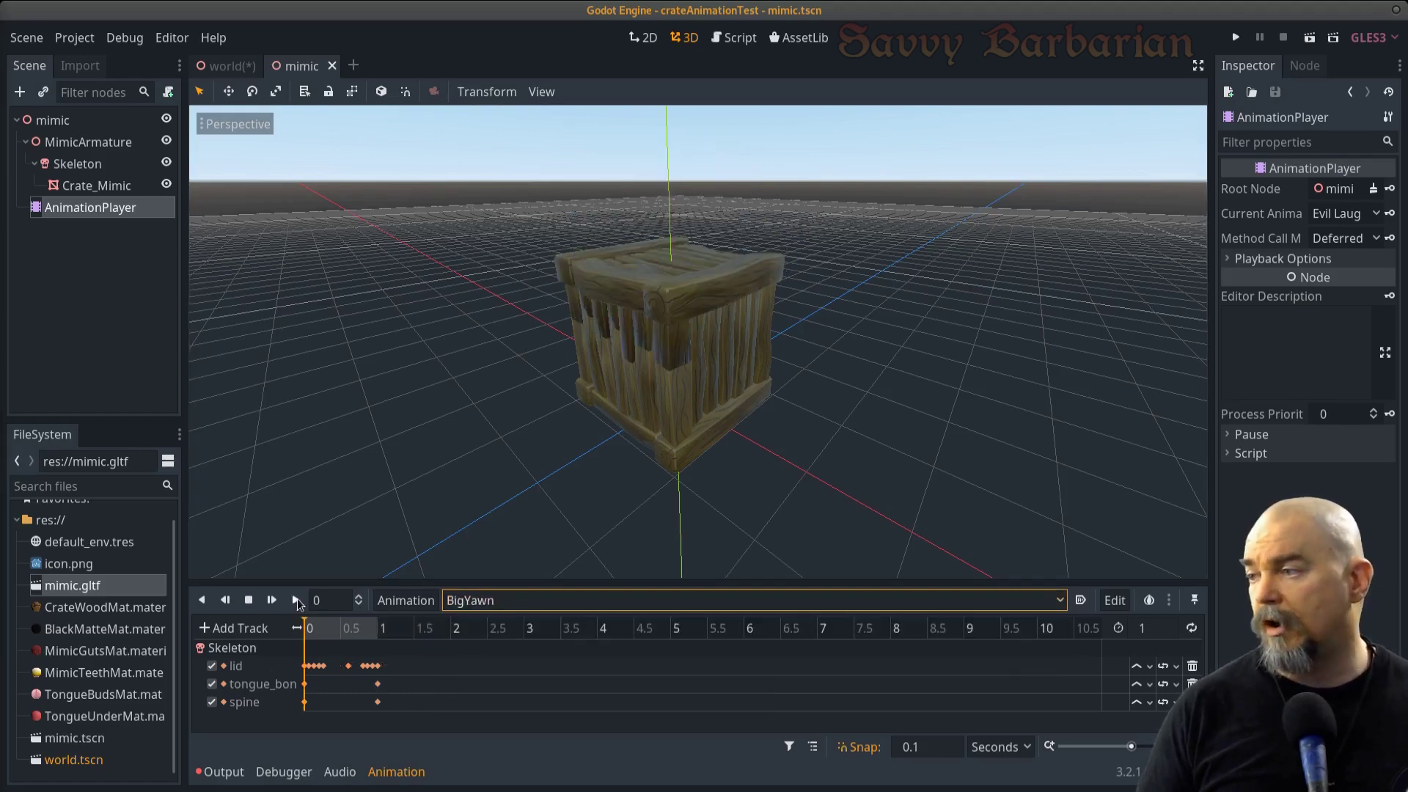
pyautogui.click(296, 600)
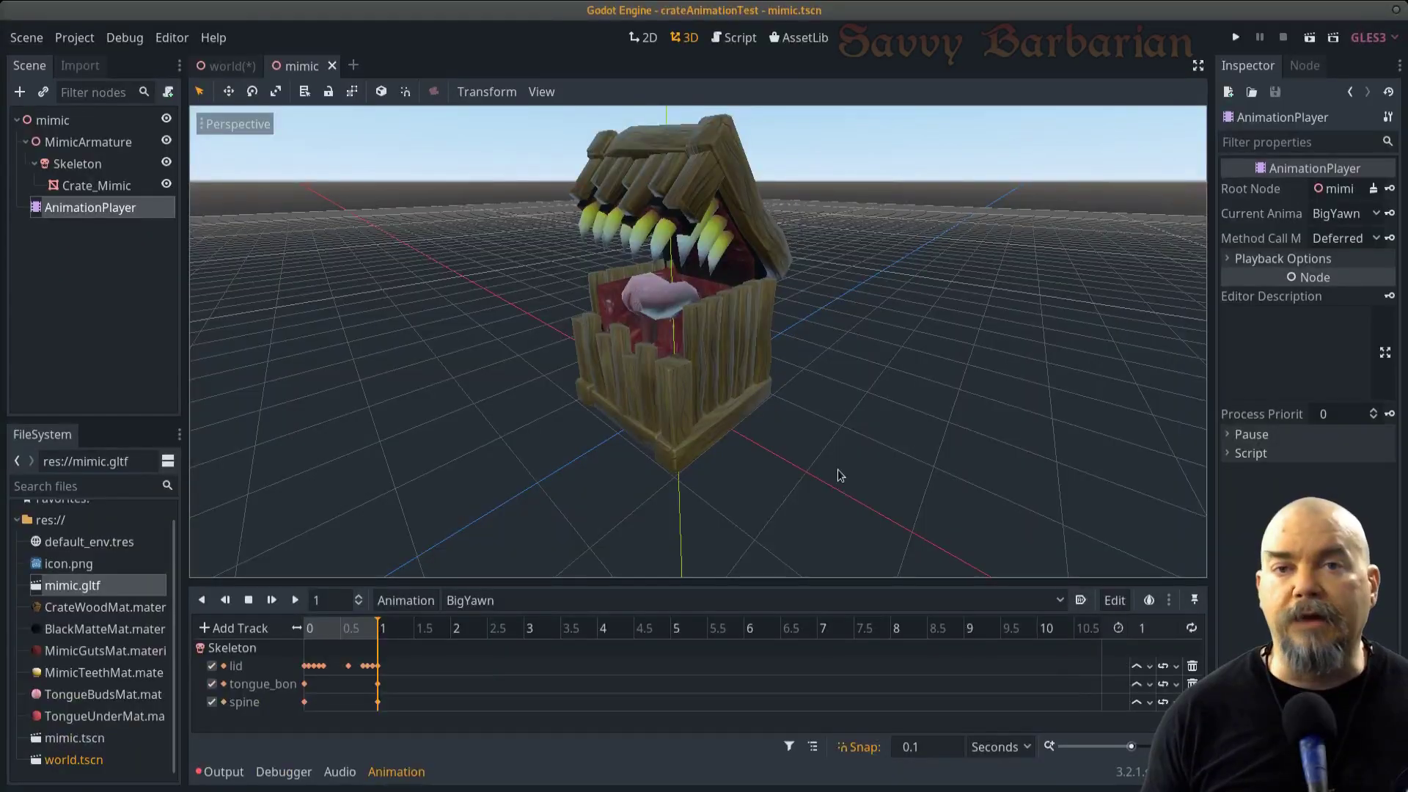
pyautogui.press('super')
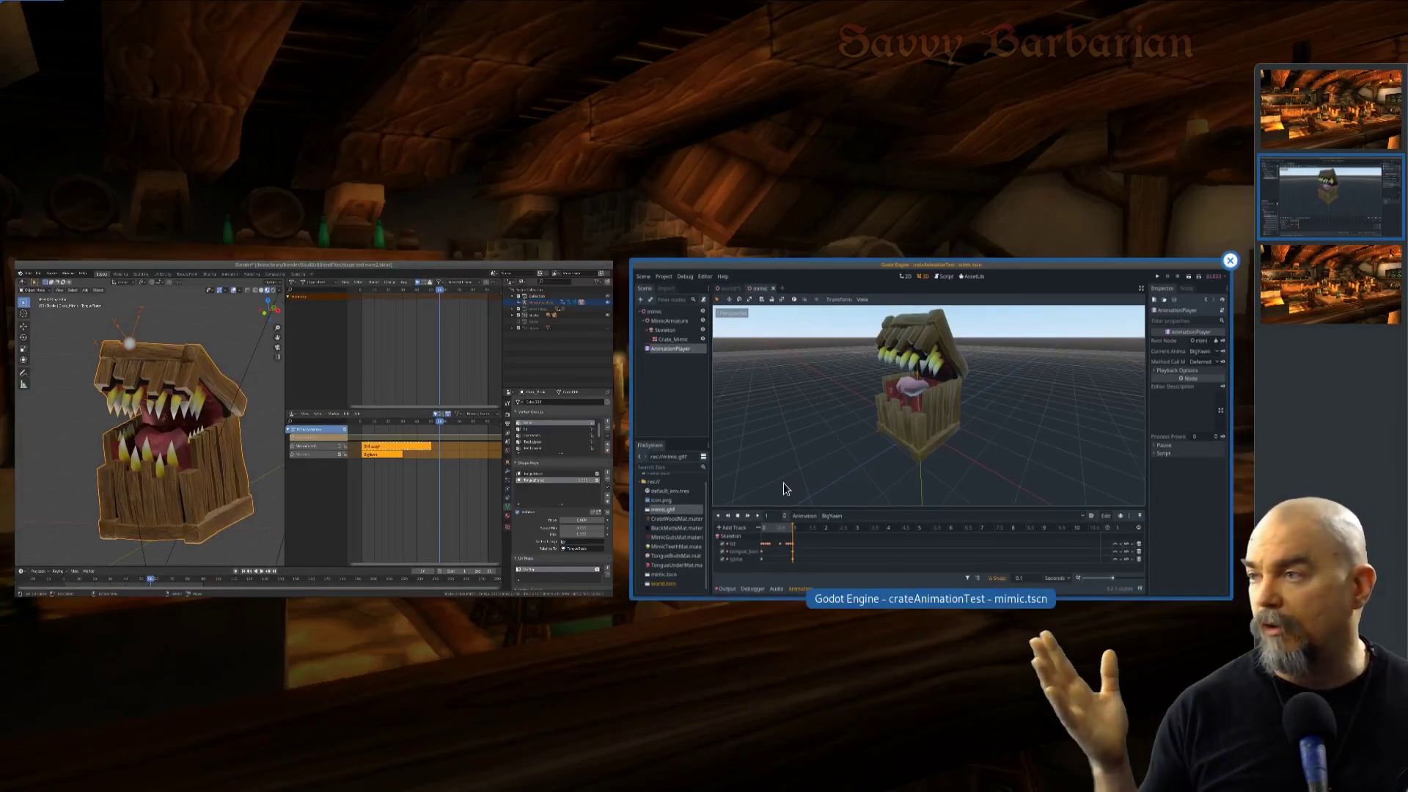
# Close the window overview and widen Blender's 3D viewport showing the mimic
pyautogui.click(840, 429)
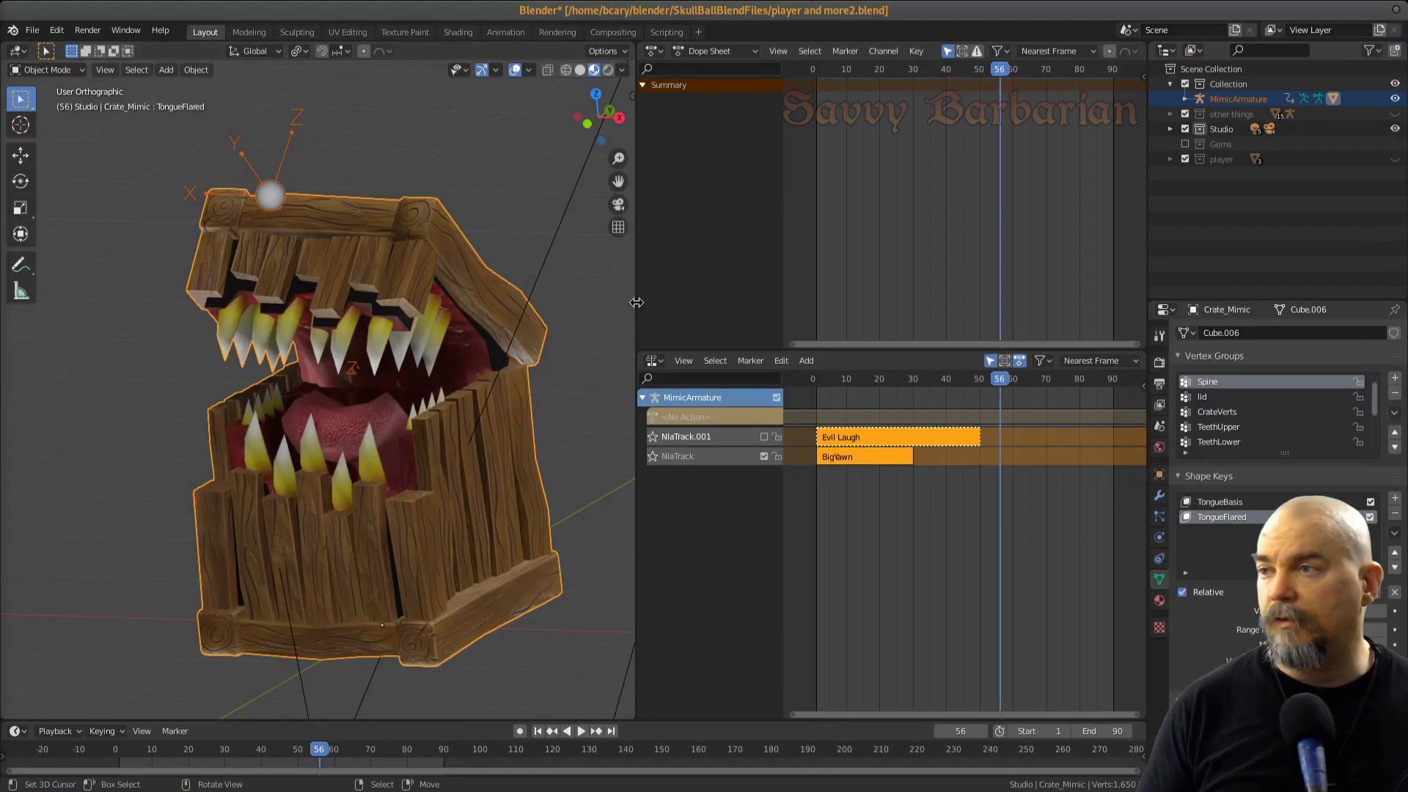
pyautogui.moveTo(630, 304); pyautogui.dragTo(725, 305)
pyautogui.keyDown('shift'); pyautogui.moveTo(443, 561); pyautogui.dragTo(450, 500, button='middle'); pyautogui.keyUp('shift')
# Enter Edit Mode in a wireframe front view and select one connected lower tooth
pyautogui.scroll(2, 374, 416)
pyautogui.rightClick(384, 446)
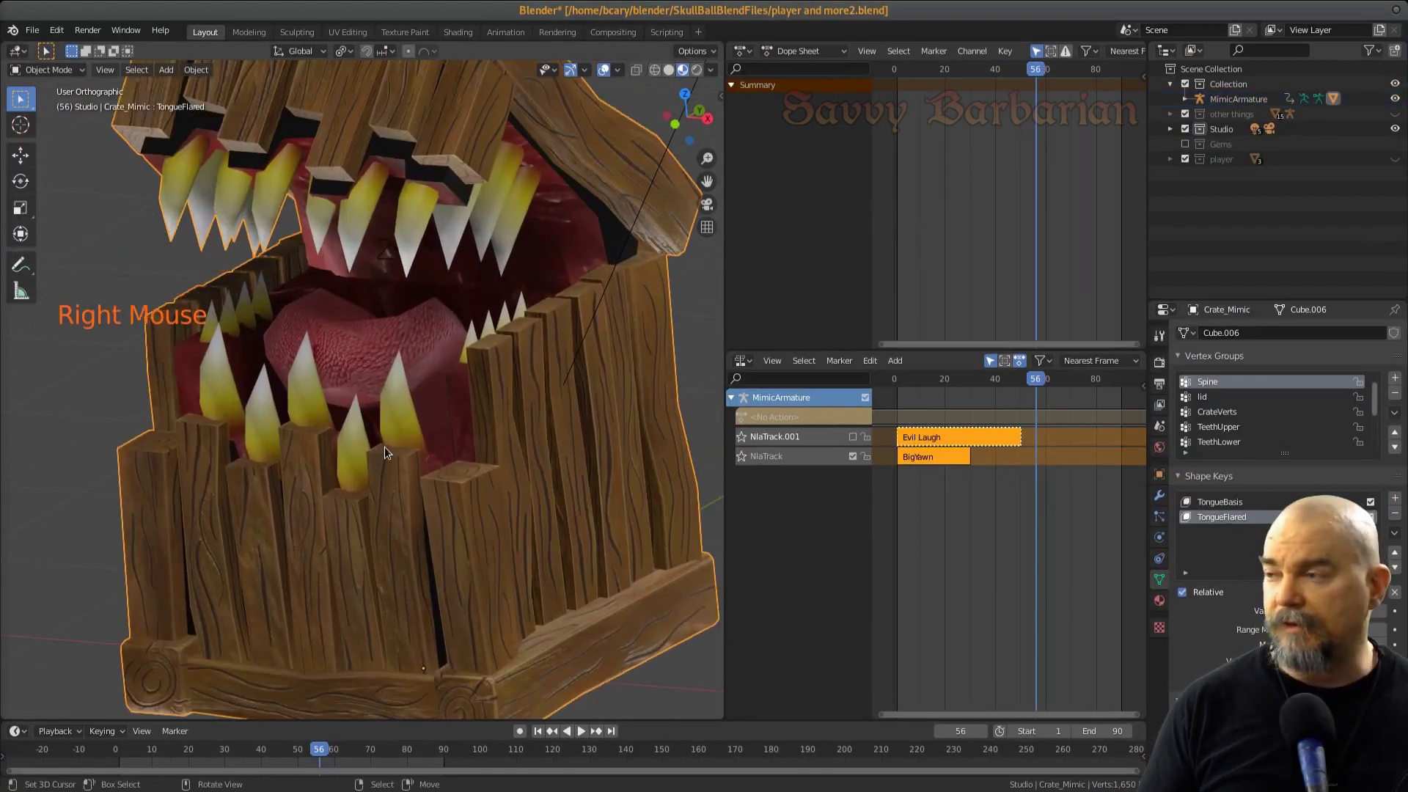
pyautogui.press('Tab')
pyautogui.press('z')
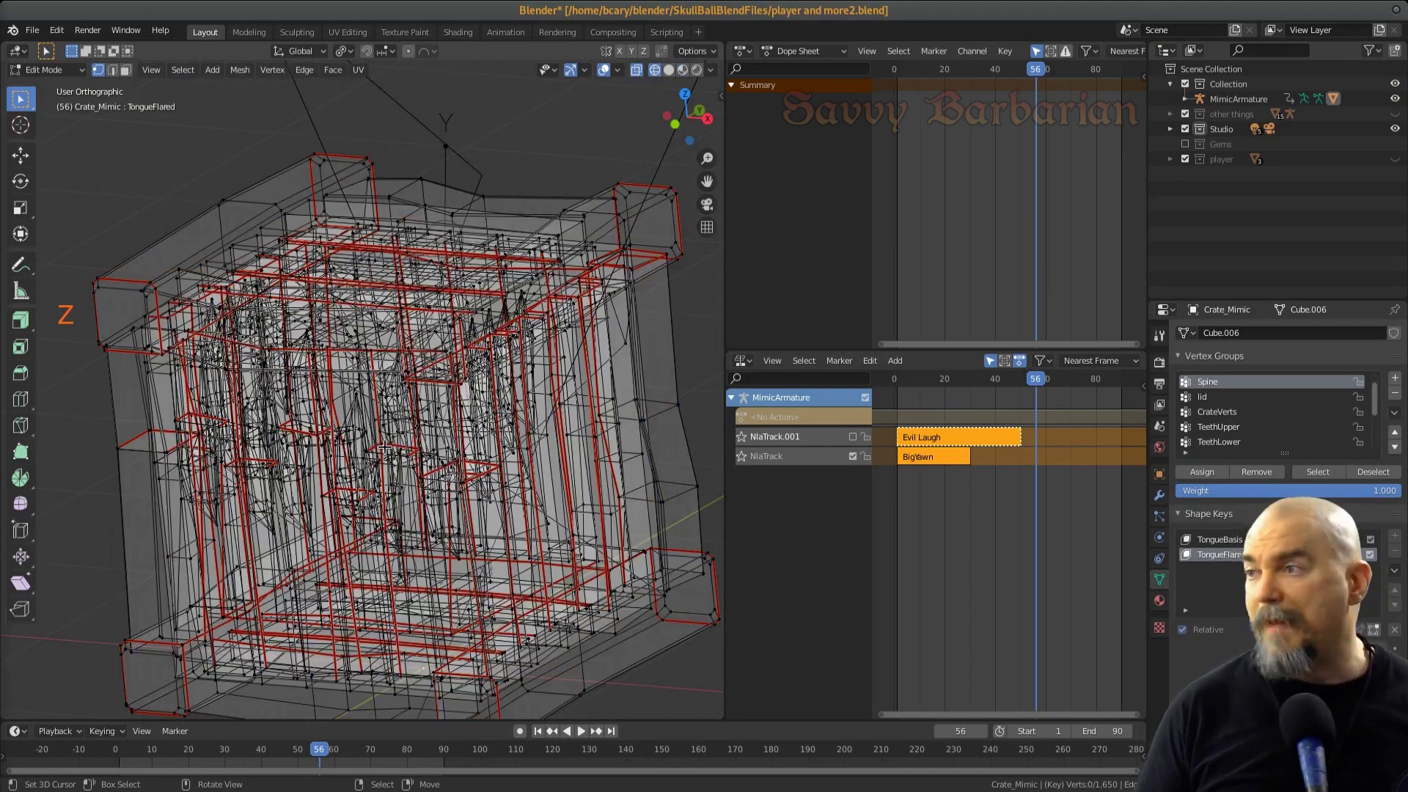
pyautogui.press('KP_1')
pyautogui.keyDown('shift'); pyautogui.moveTo(385, 447); pyautogui.dragTo(428, 309, button='middle'); pyautogui.keyUp('shift')
pyautogui.scroll(3, 454, 390)
pyautogui.rightClick(428, 310)
pyautogui.hotkey('ctrl', 'l')
# Select every vertex in the TeethLower vertex group
pyautogui.scroll(2, 437, 431)
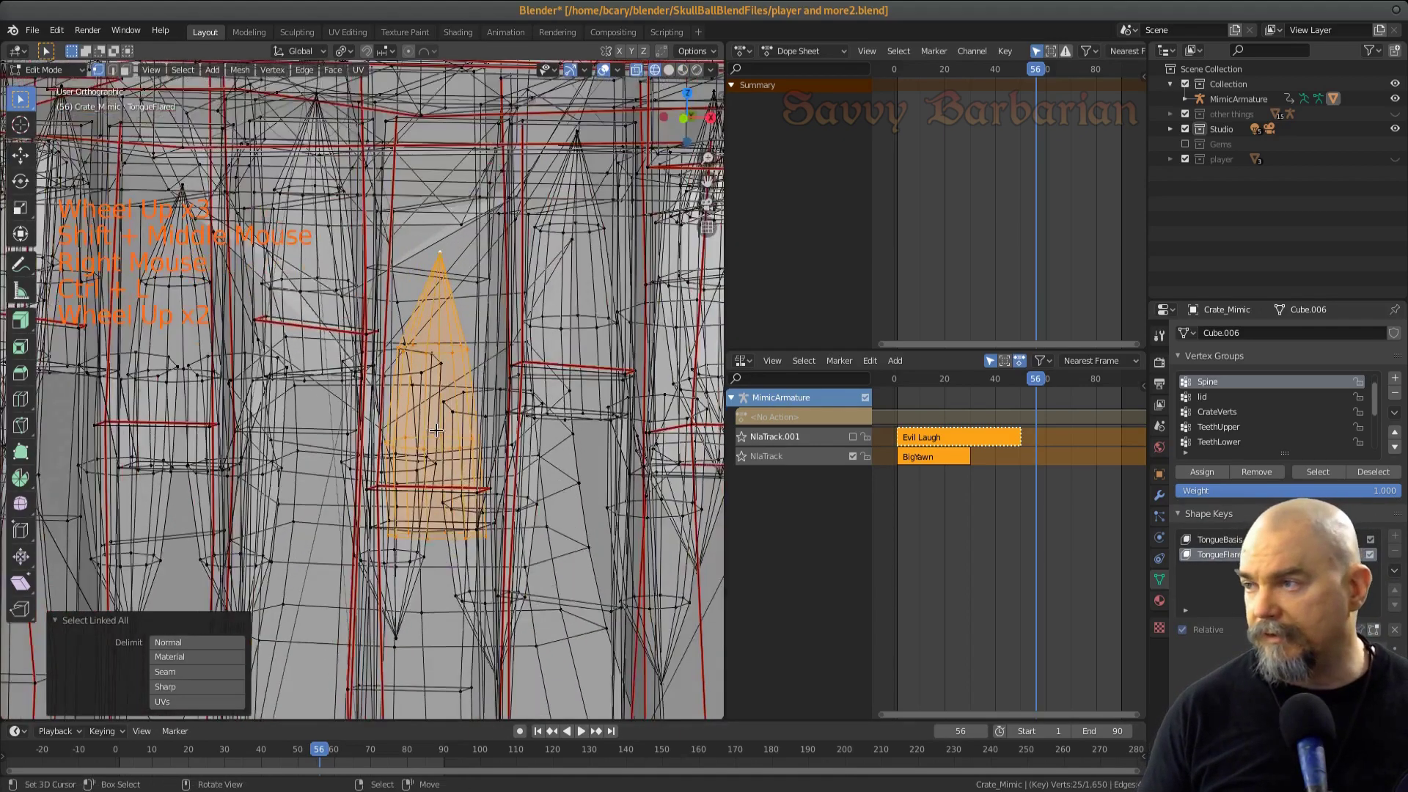
pyautogui.scroll(1, 436, 430)
pyautogui.scroll(-2, 437, 430)
pyautogui.keyDown('shift'); pyautogui.moveTo(440, 432); pyautogui.dragTo(470, 466, button='middle'); pyautogui.keyUp('shift')
pyautogui.scroll(-1, 502, 440)
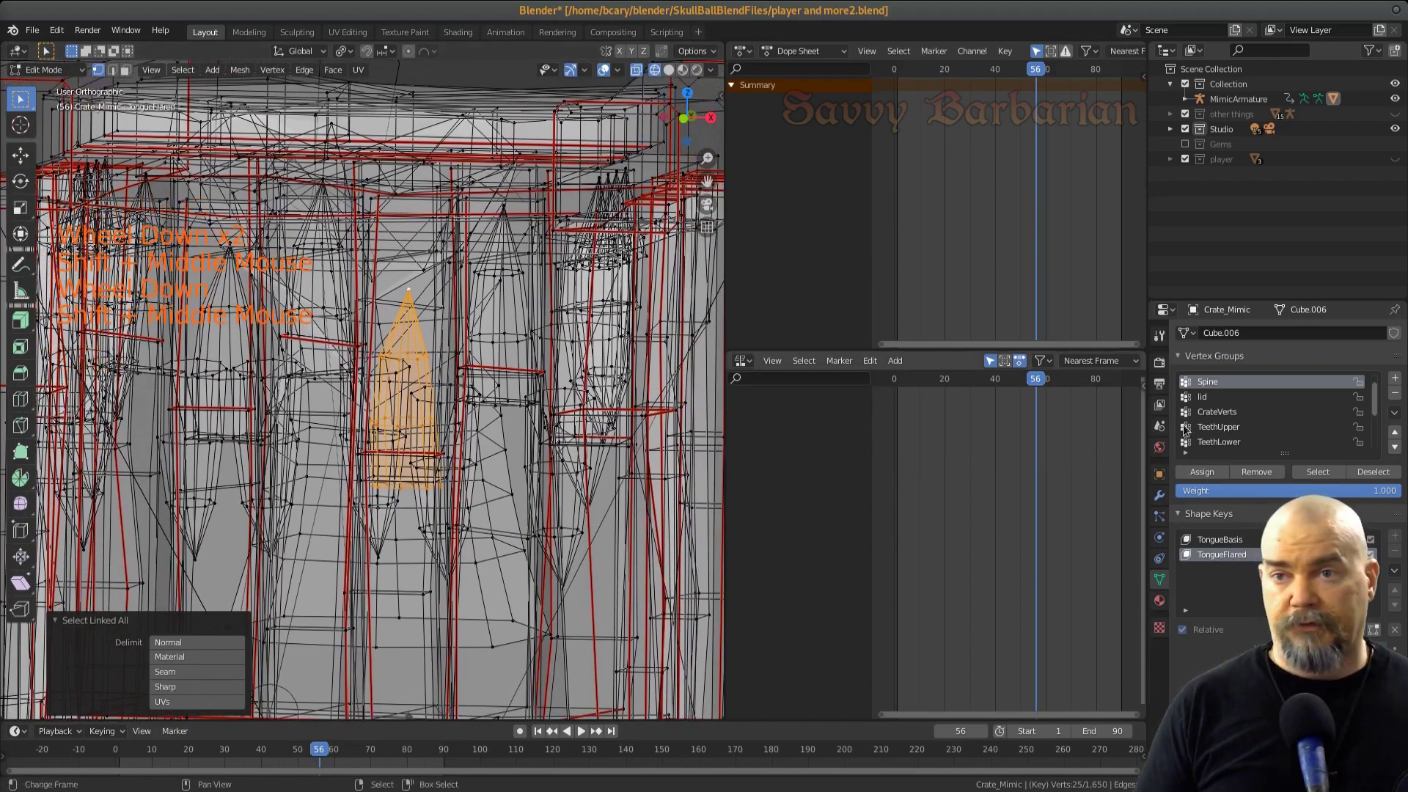
pyautogui.scroll(-4, 1247, 436)
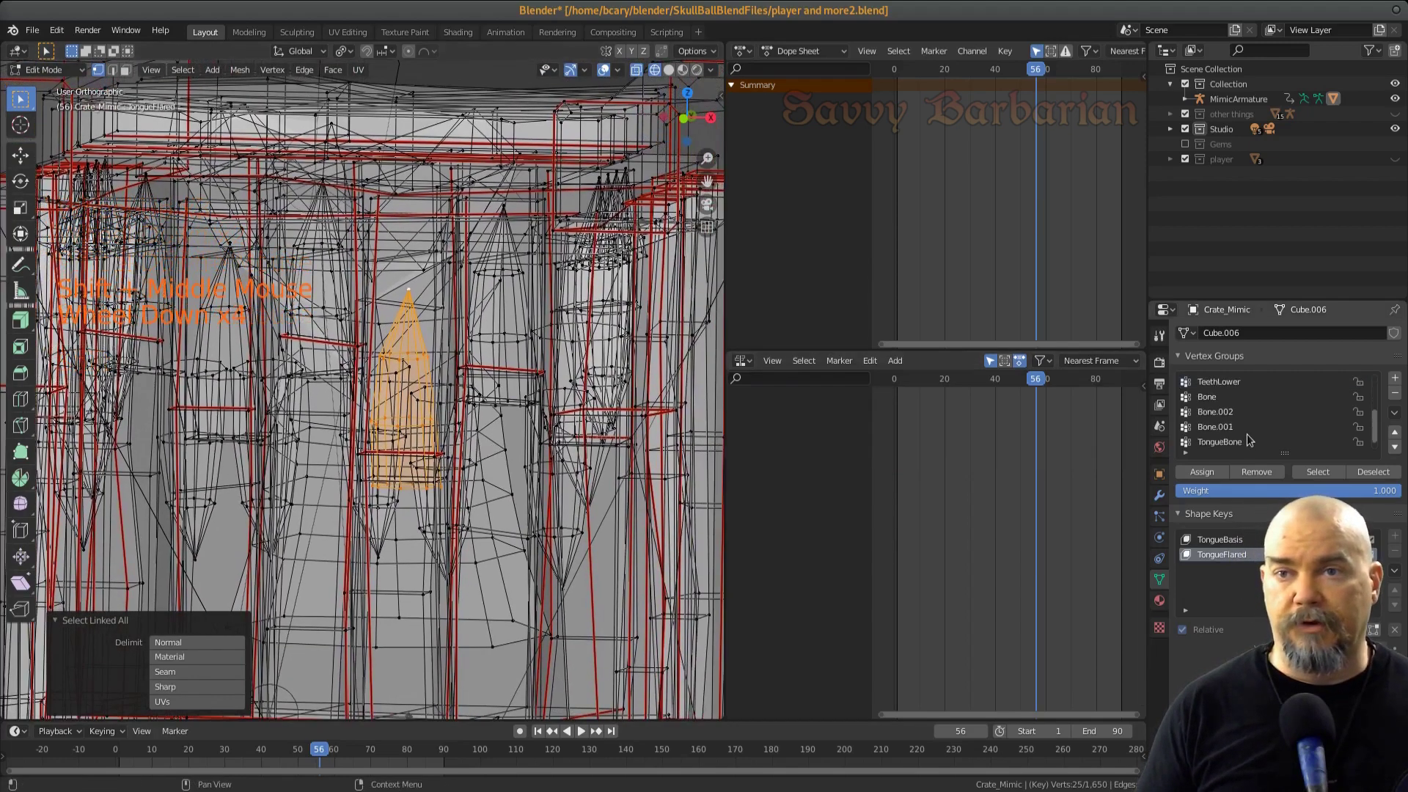
pyautogui.scroll(2, 1247, 434)
pyautogui.click(1237, 412)
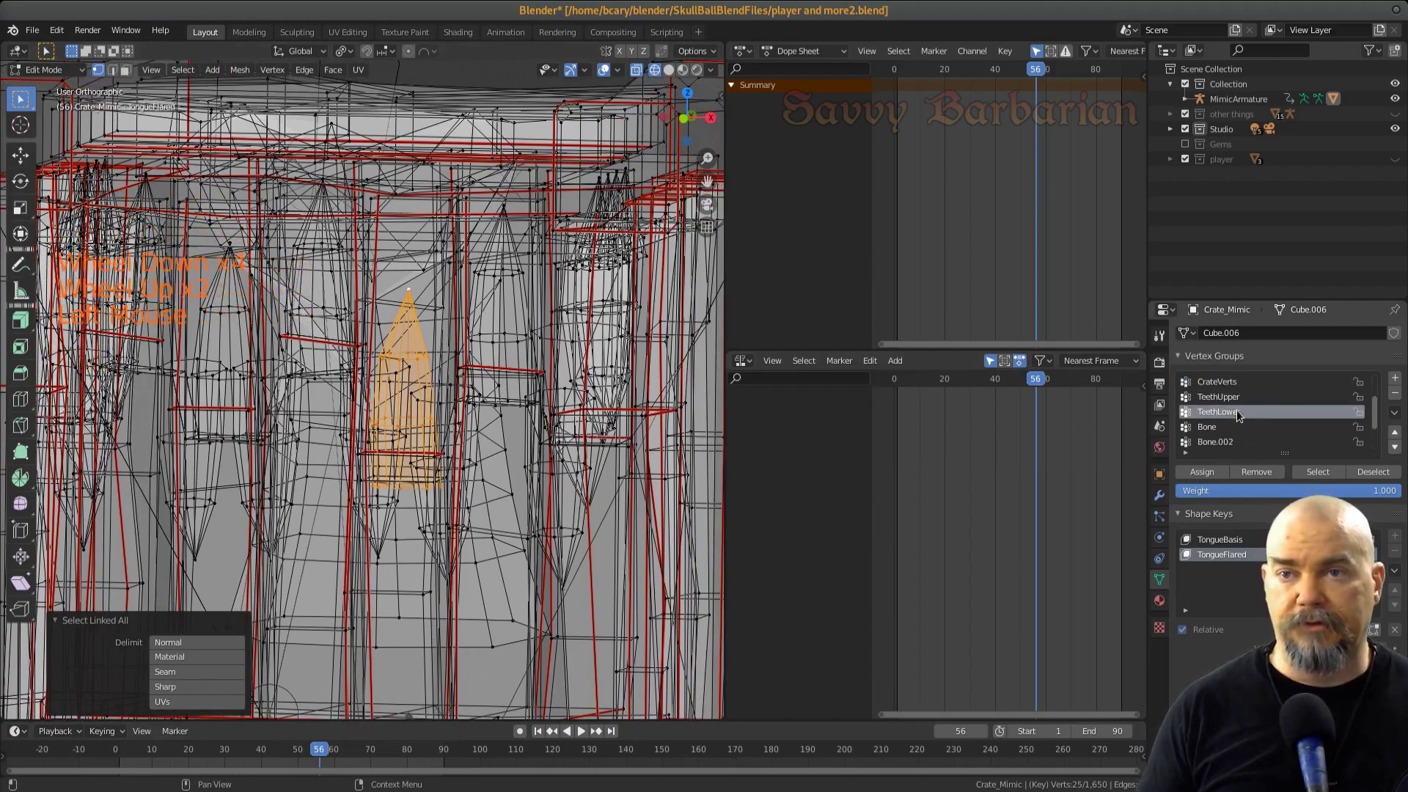
pyautogui.click(1309, 472)
pyautogui.scroll(-1, 535, 435)
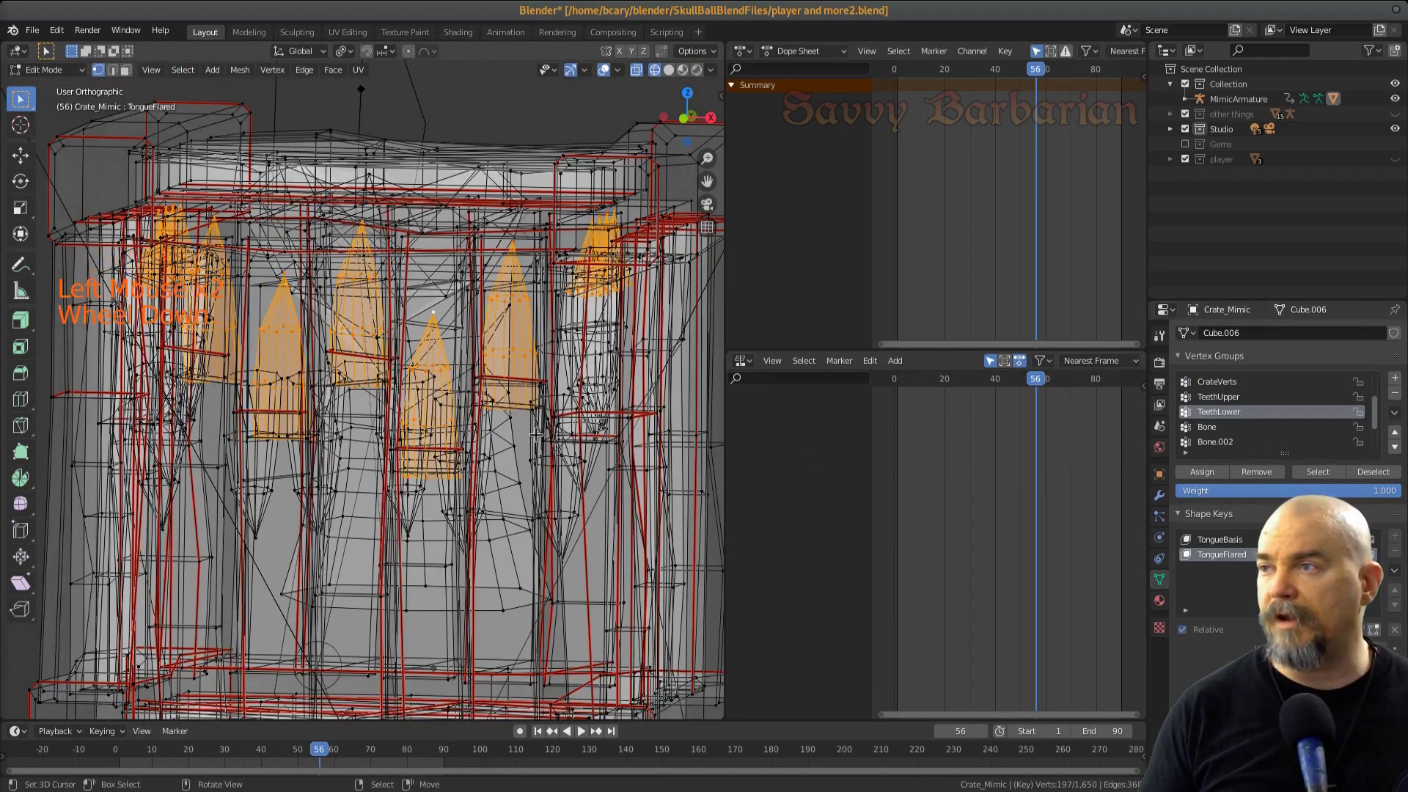
pyautogui.moveTo(535, 435); pyautogui.dragTo(536, 421, button='middle')
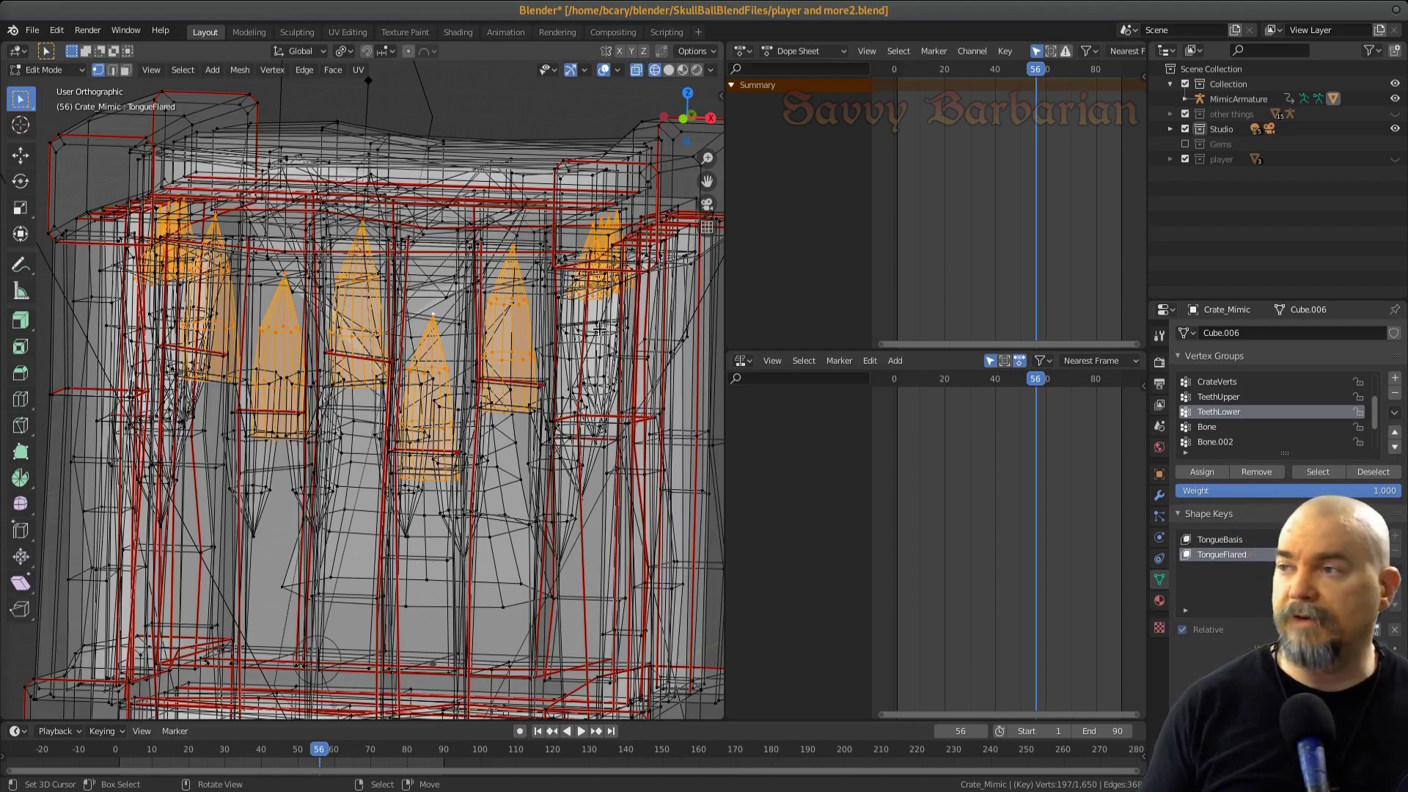
# Assign the selected lower teeth to the Spine vertex group and return to Object Mode
pyautogui.scroll(2, 1246, 430)
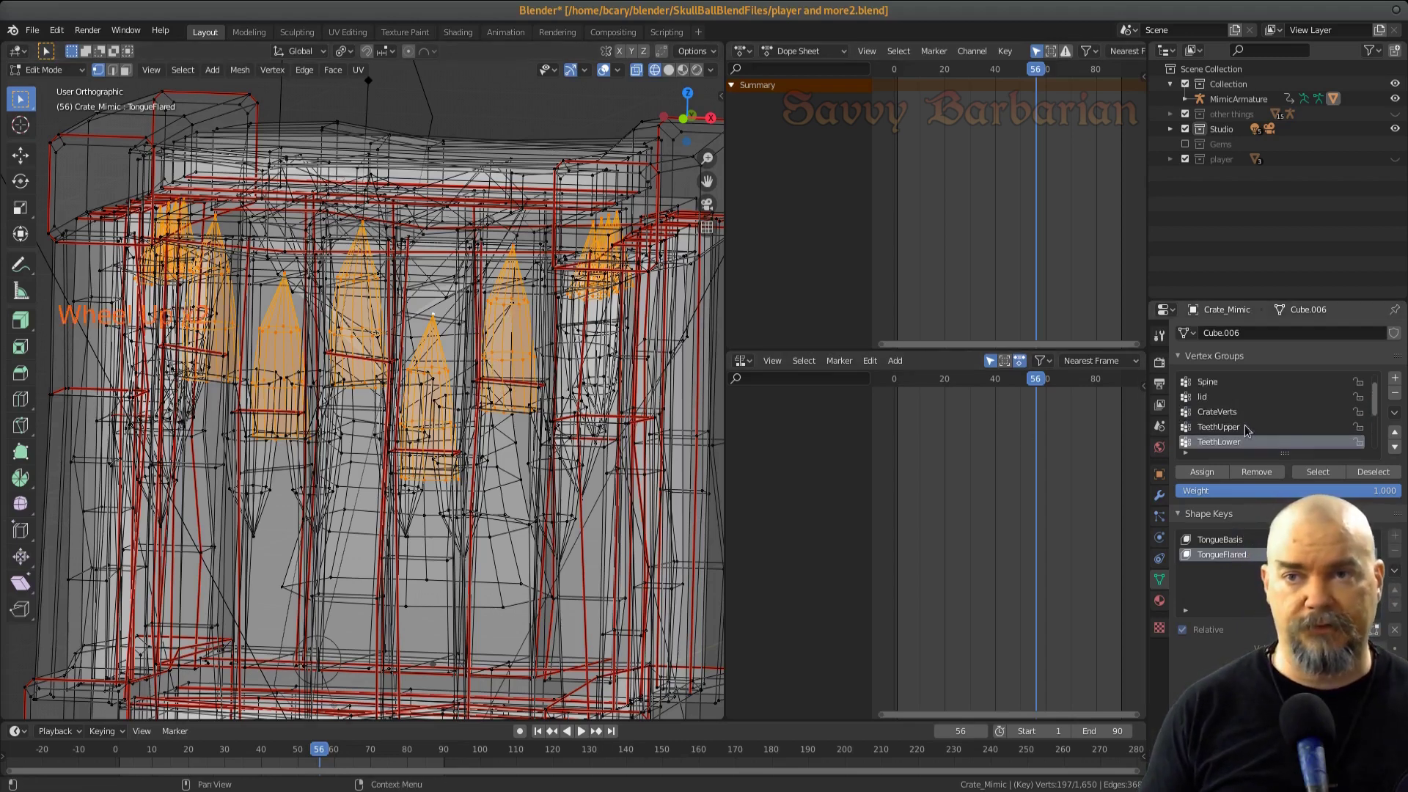
pyautogui.scroll(2, 1246, 430)
pyautogui.click(1219, 399)
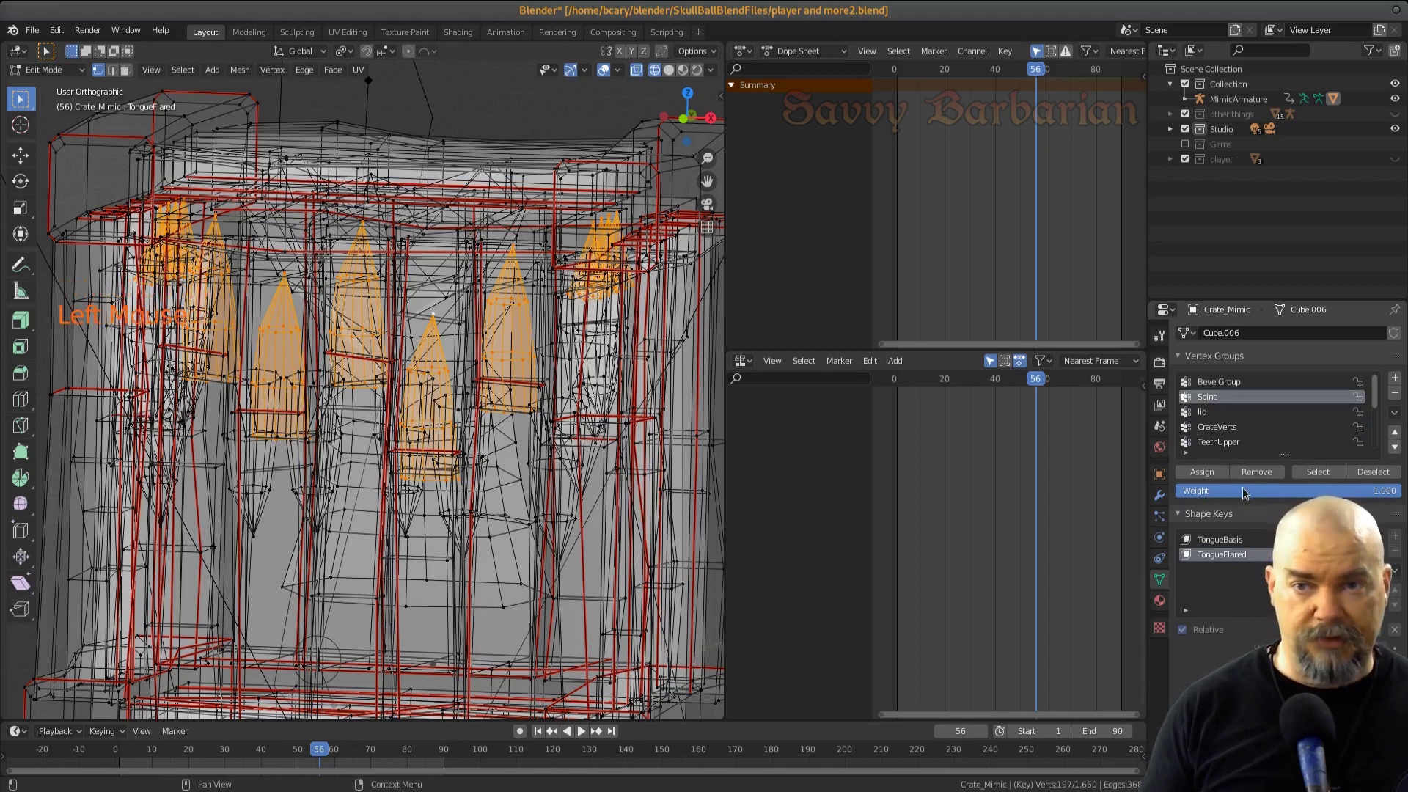
pyautogui.click(1203, 476)
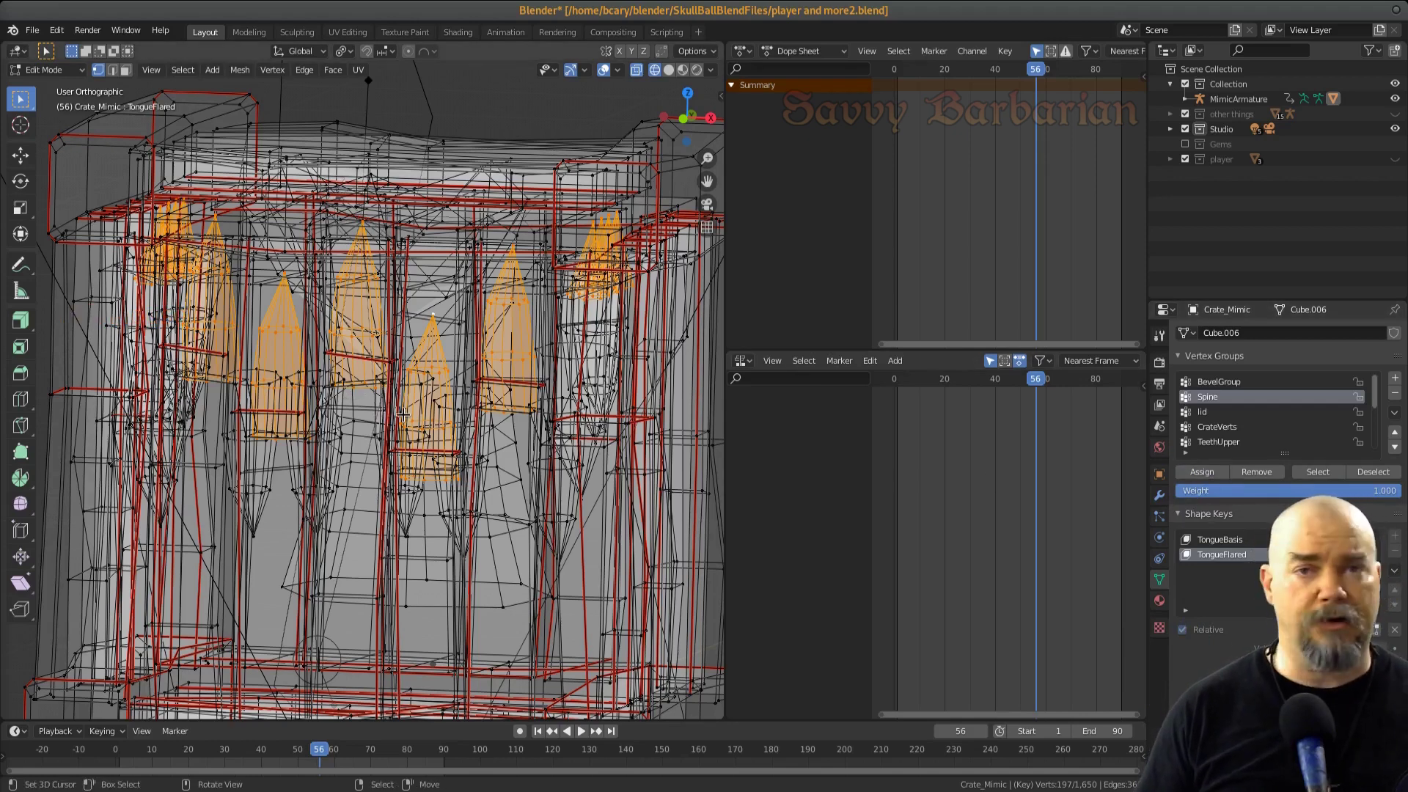
pyautogui.press('Tab')
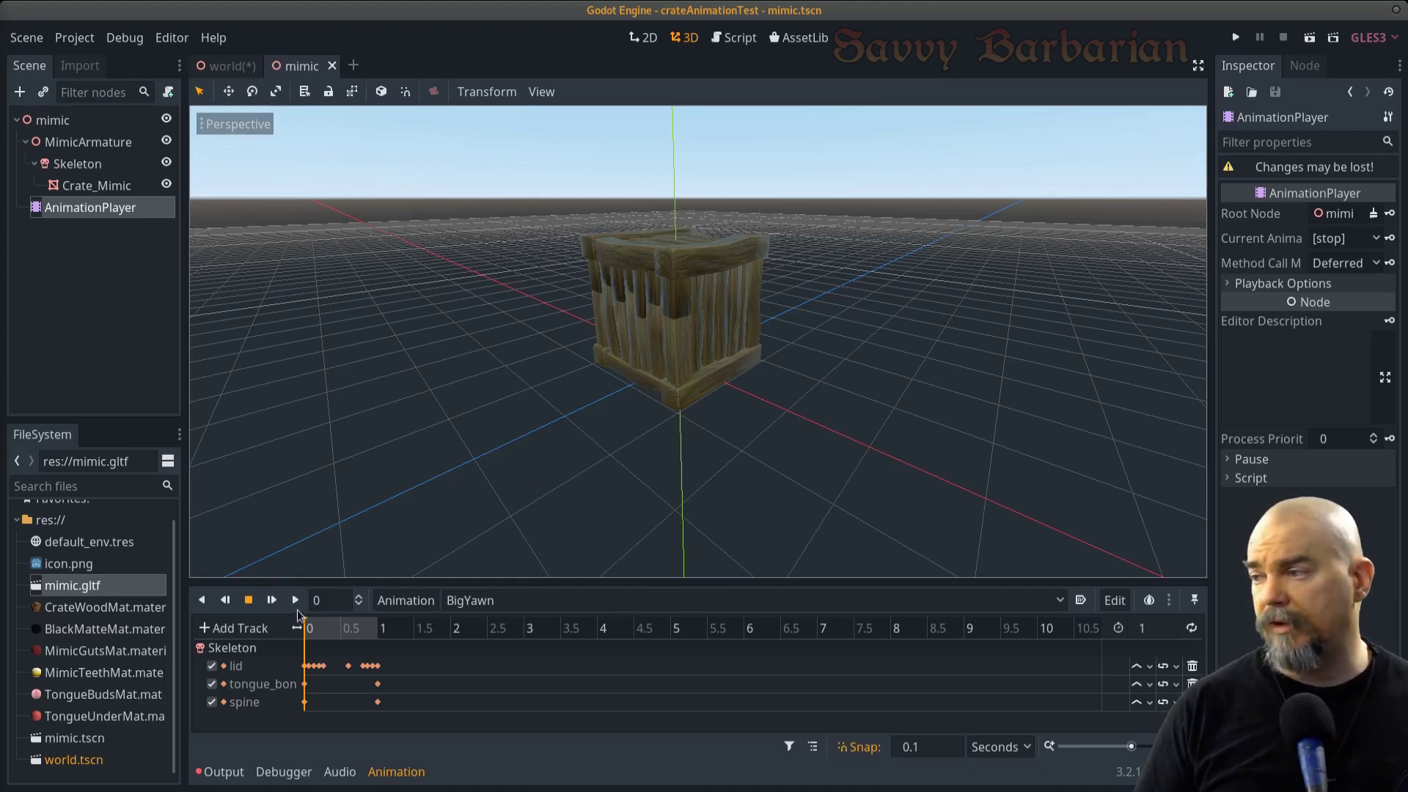
# Play BigYawn and zoom in on the mimic's mouth to check the lower teeth stay put
pyautogui.click(295, 602)
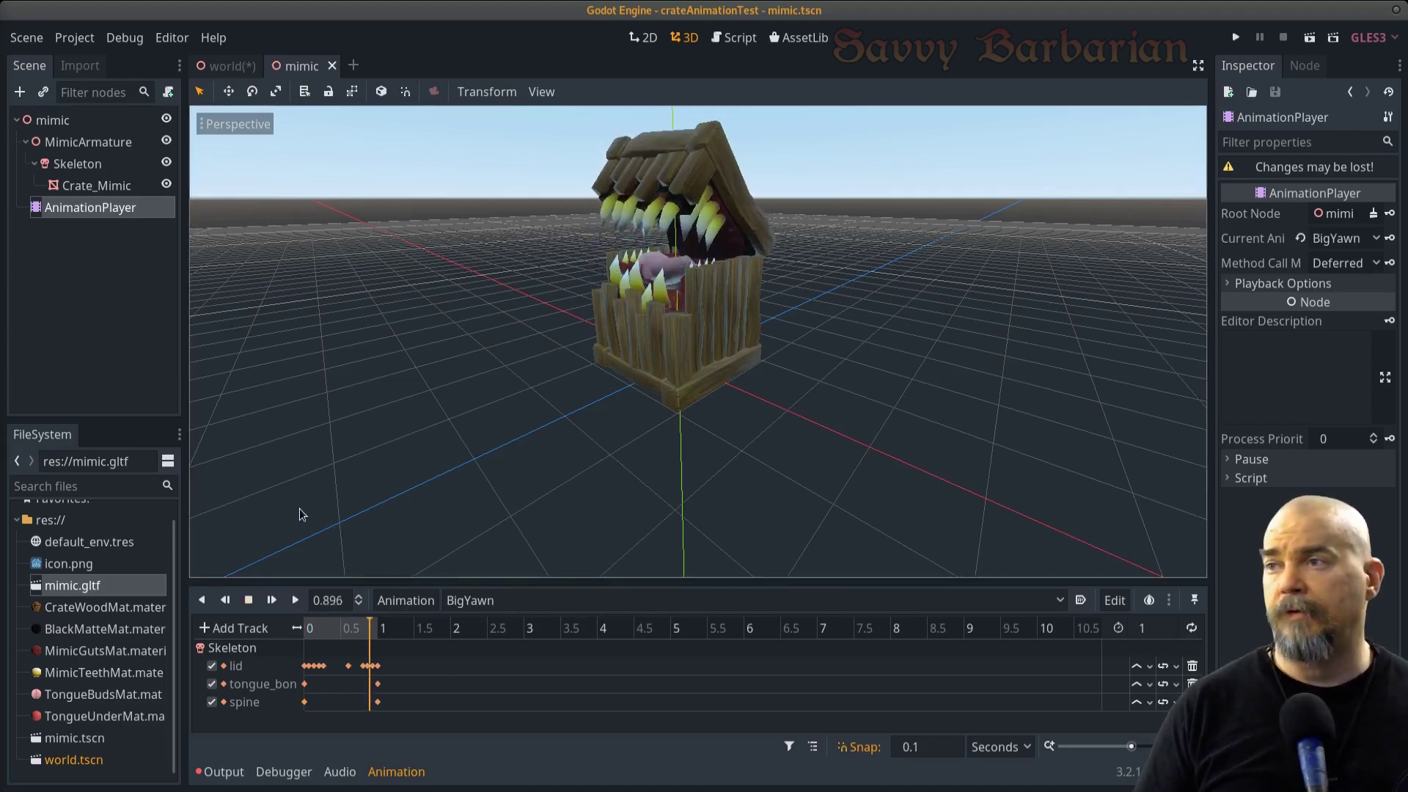
pyautogui.scroll(5, 587, 317)
pyautogui.moveTo(587, 317); pyautogui.dragTo(606, 414, button='middle')
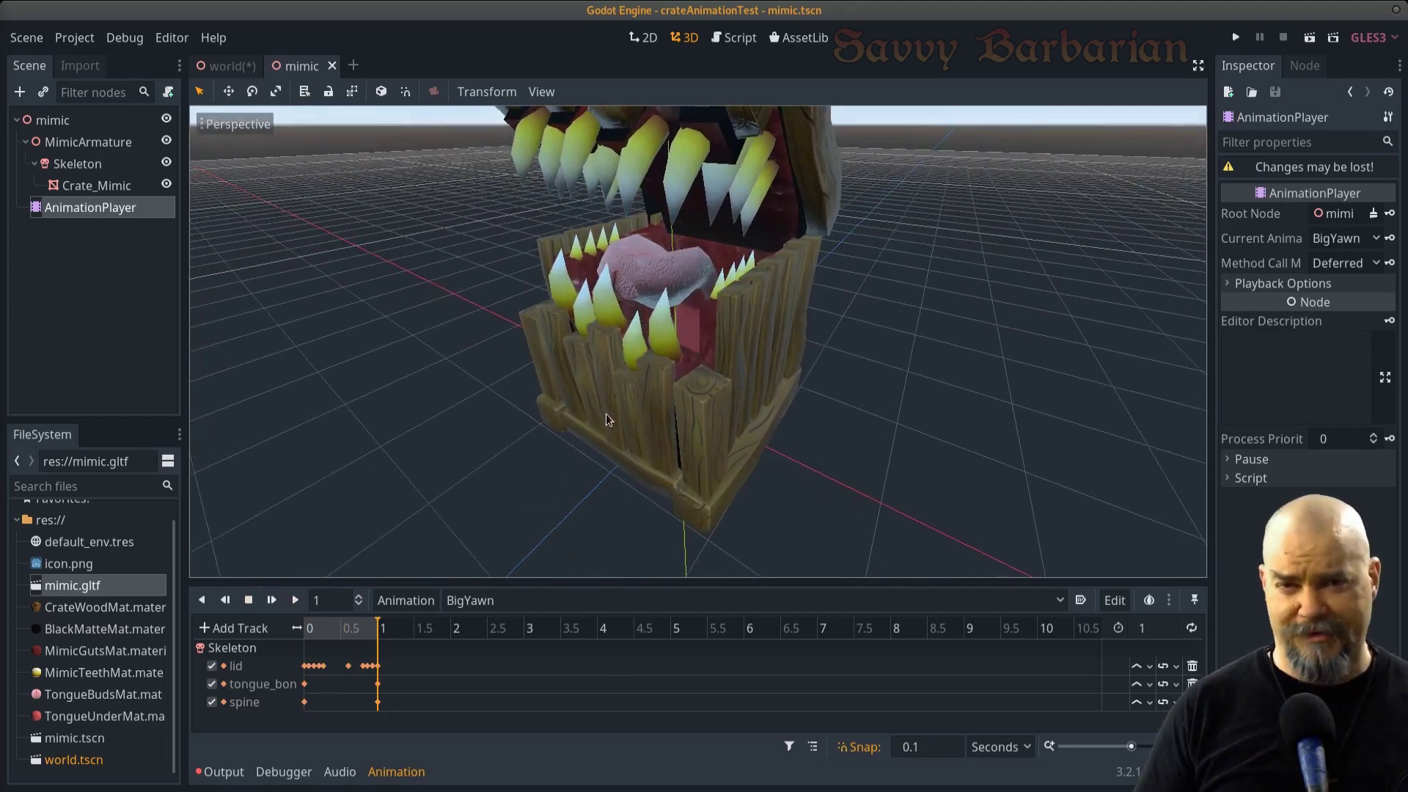
pyautogui.scroll(-5, 606, 413)
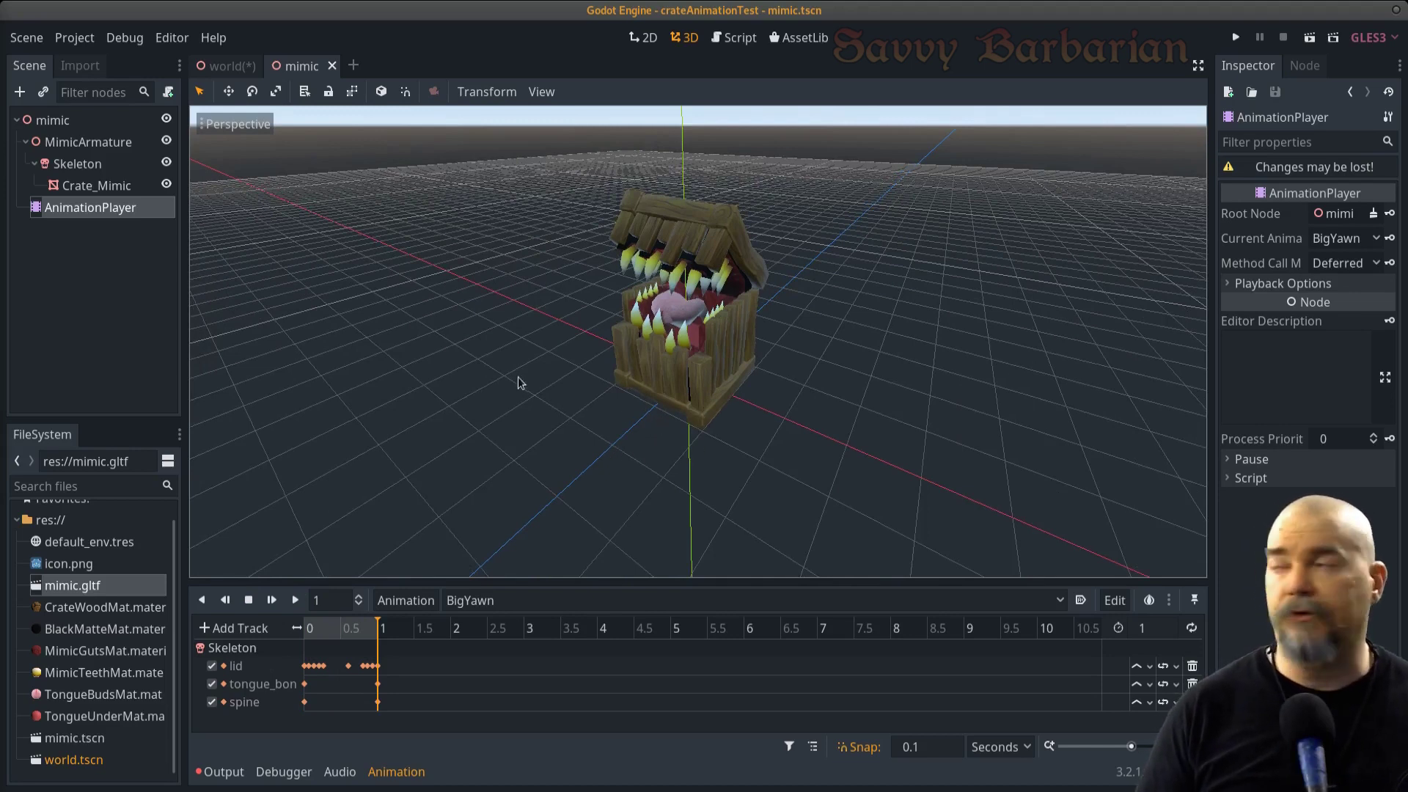
# Attach a new mimic.gd script to the mimic root node and start editing at its end
pyautogui.click(110, 122)
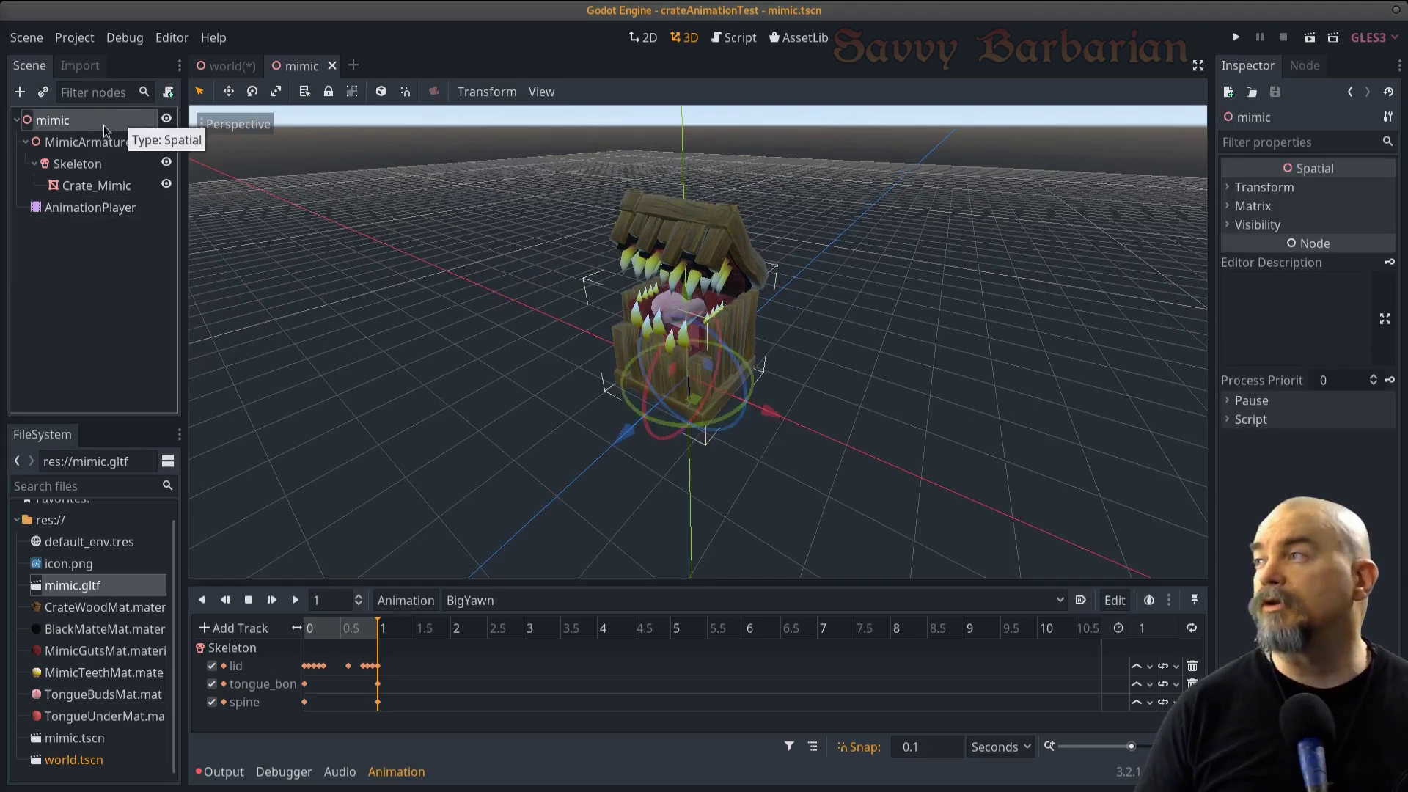
pyautogui.click(169, 94)
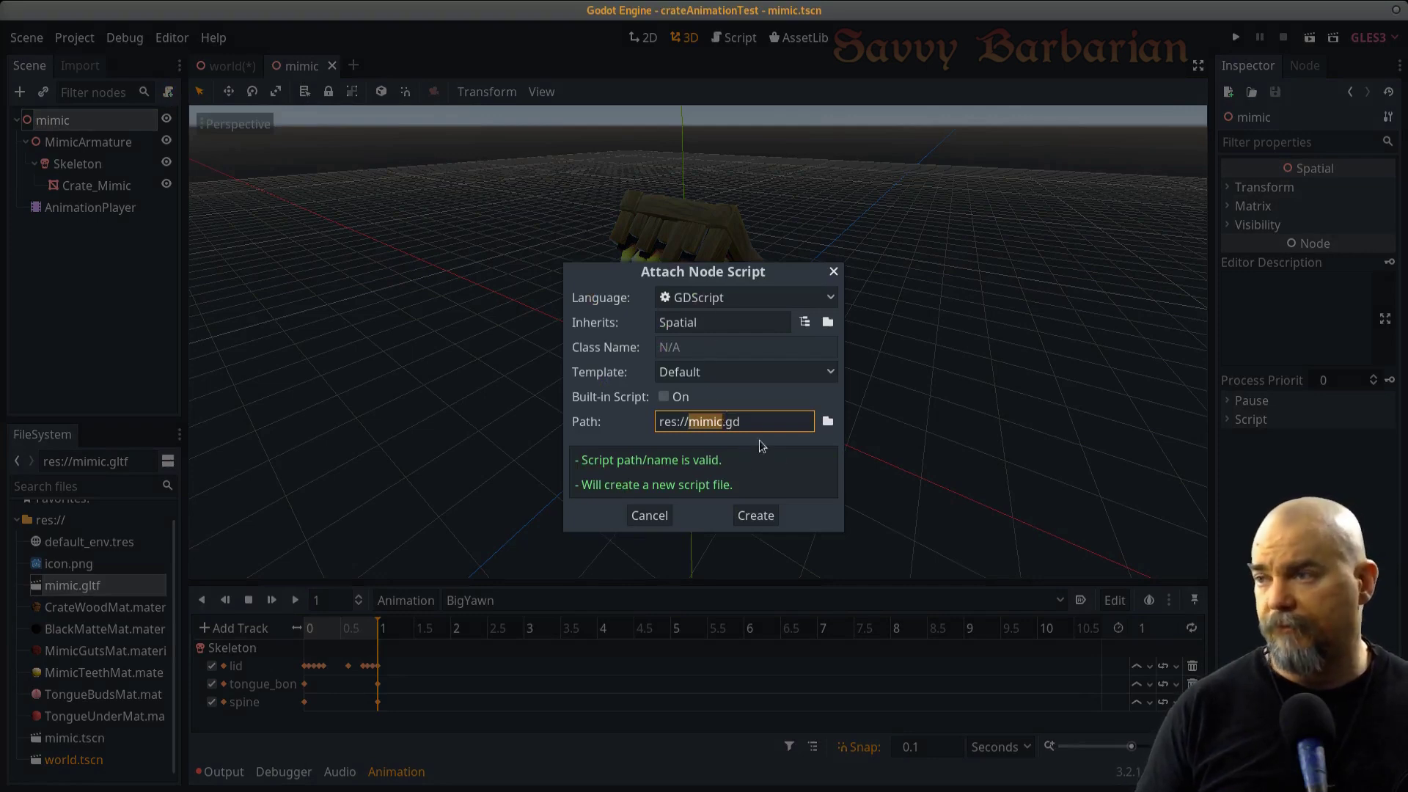
pyautogui.click(756, 515)
pyautogui.click(222, 773)
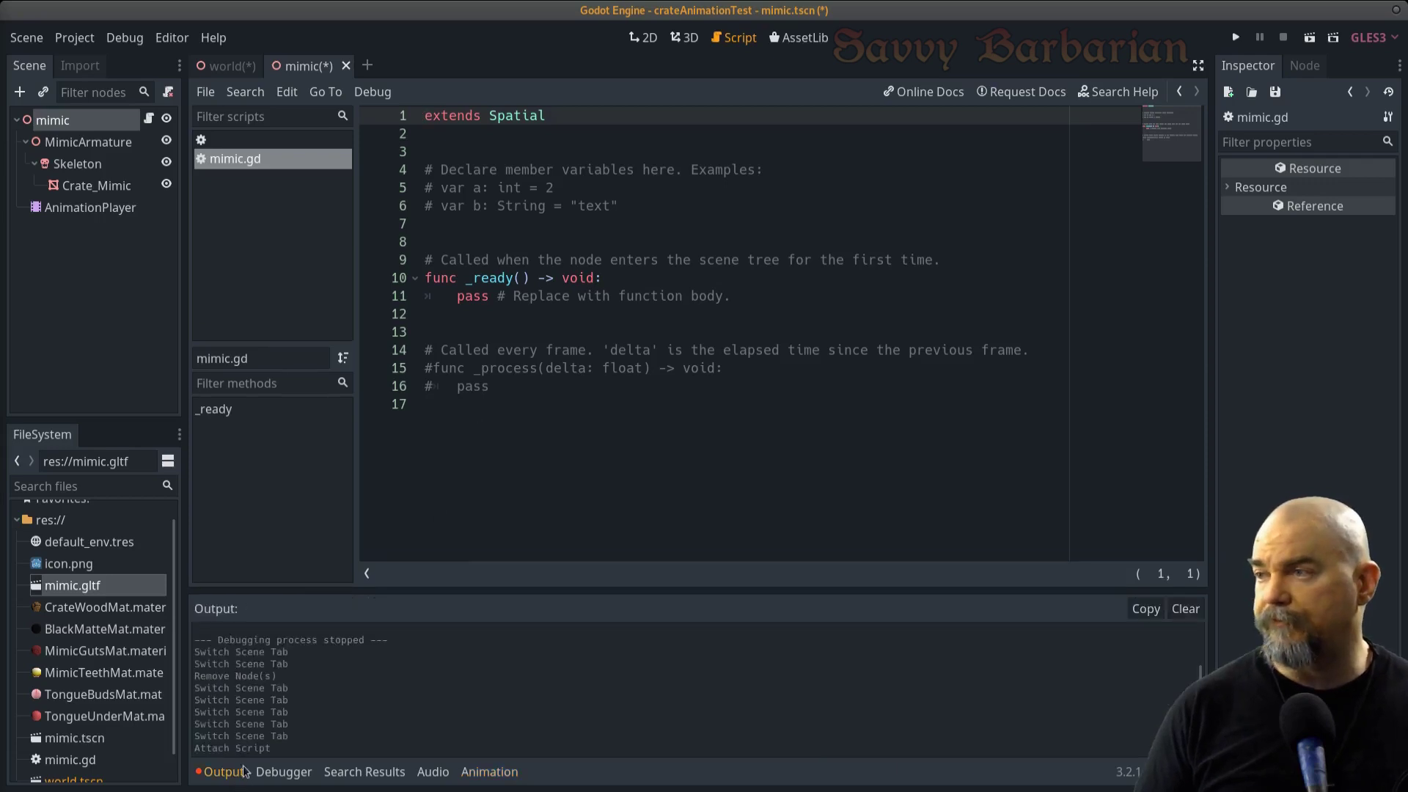
pyautogui.click(220, 781)
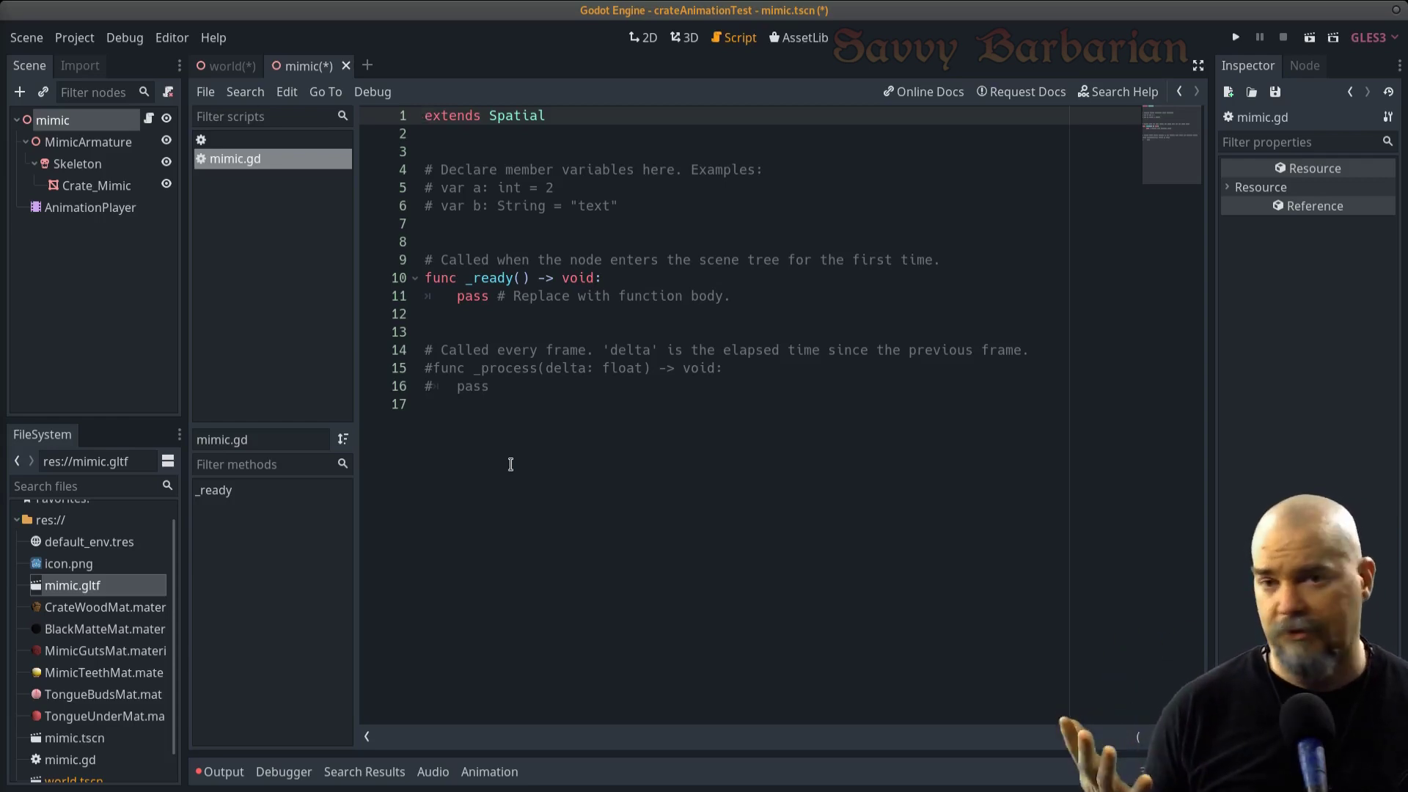
pyautogui.click(518, 422)
# Add a func _input with an if Input.is_action_pressed("ui_accept"): condition in mimic.gd
pyautogui.press('Return')
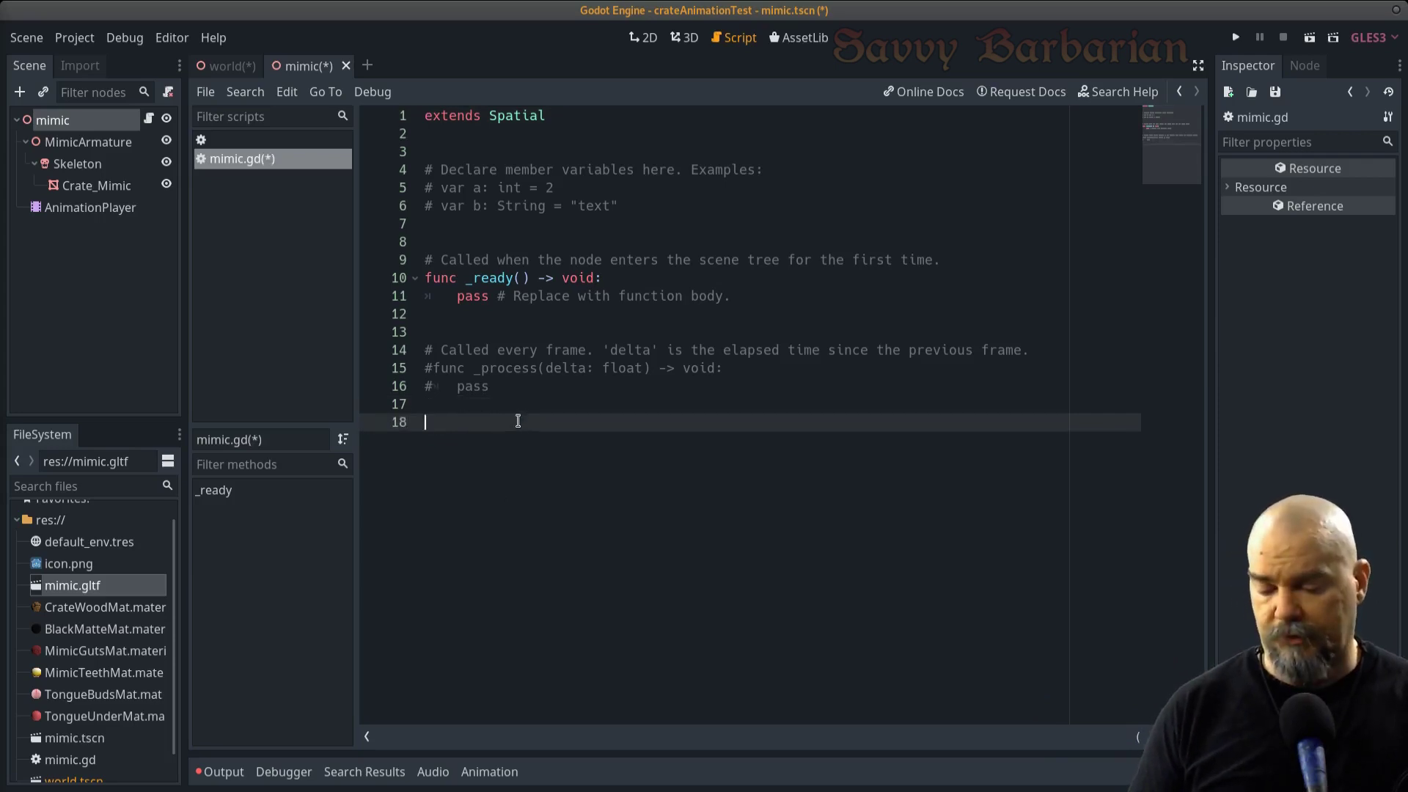
pyautogui.write('func _in')
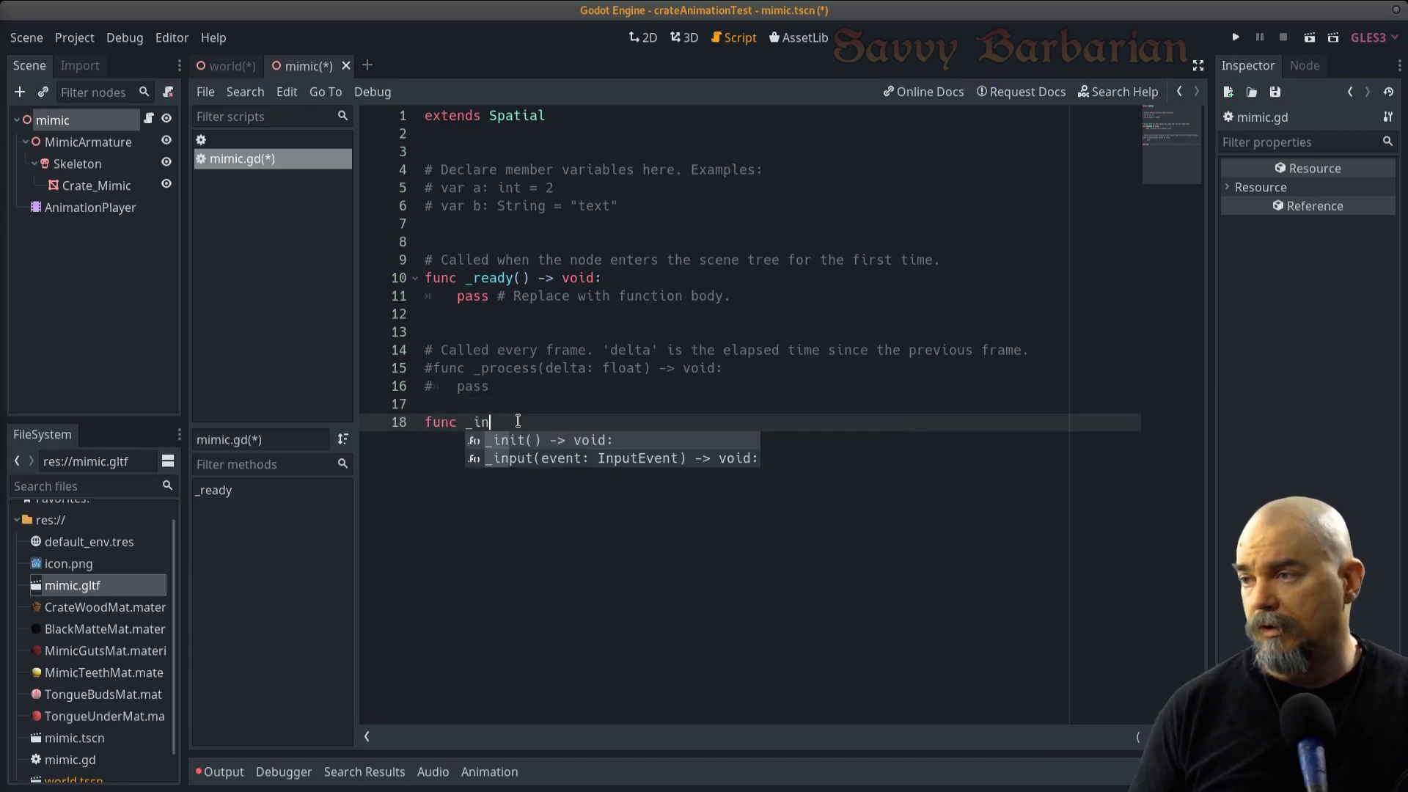
pyautogui.press('Return')
pyautogui.press('Return')
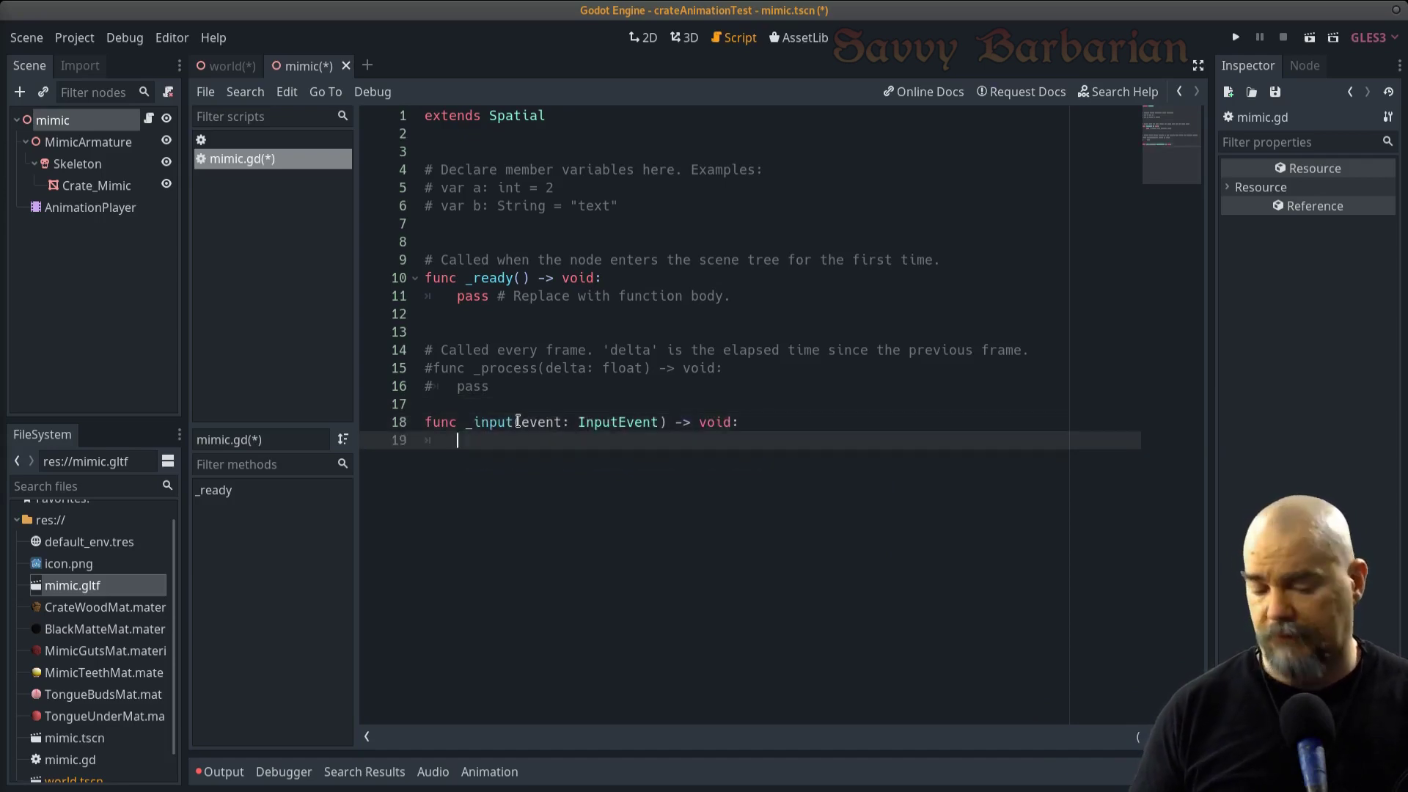
pyautogui.write('if Input.isact')
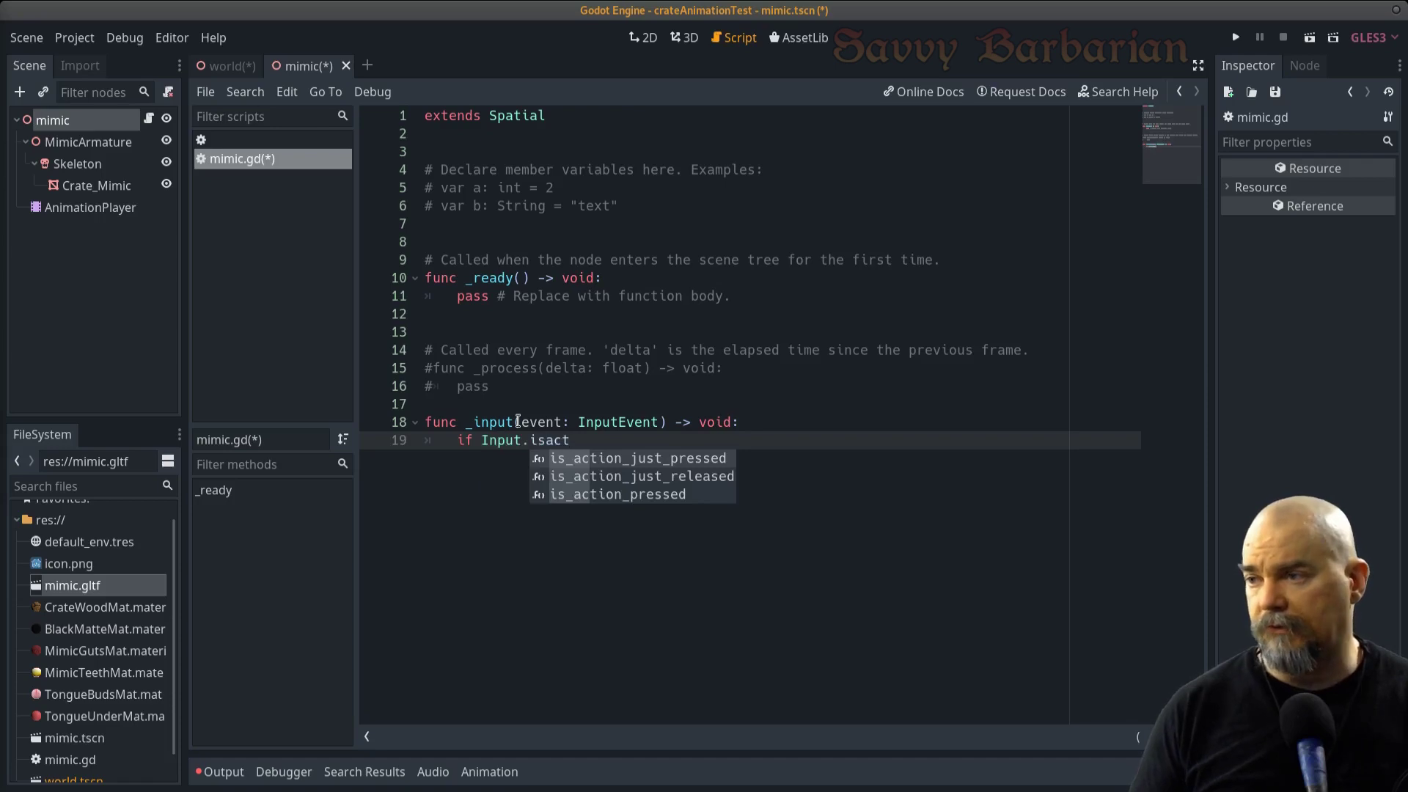
pyautogui.press('Down')
pyautogui.press('Down')
pyautogui.press('Return')
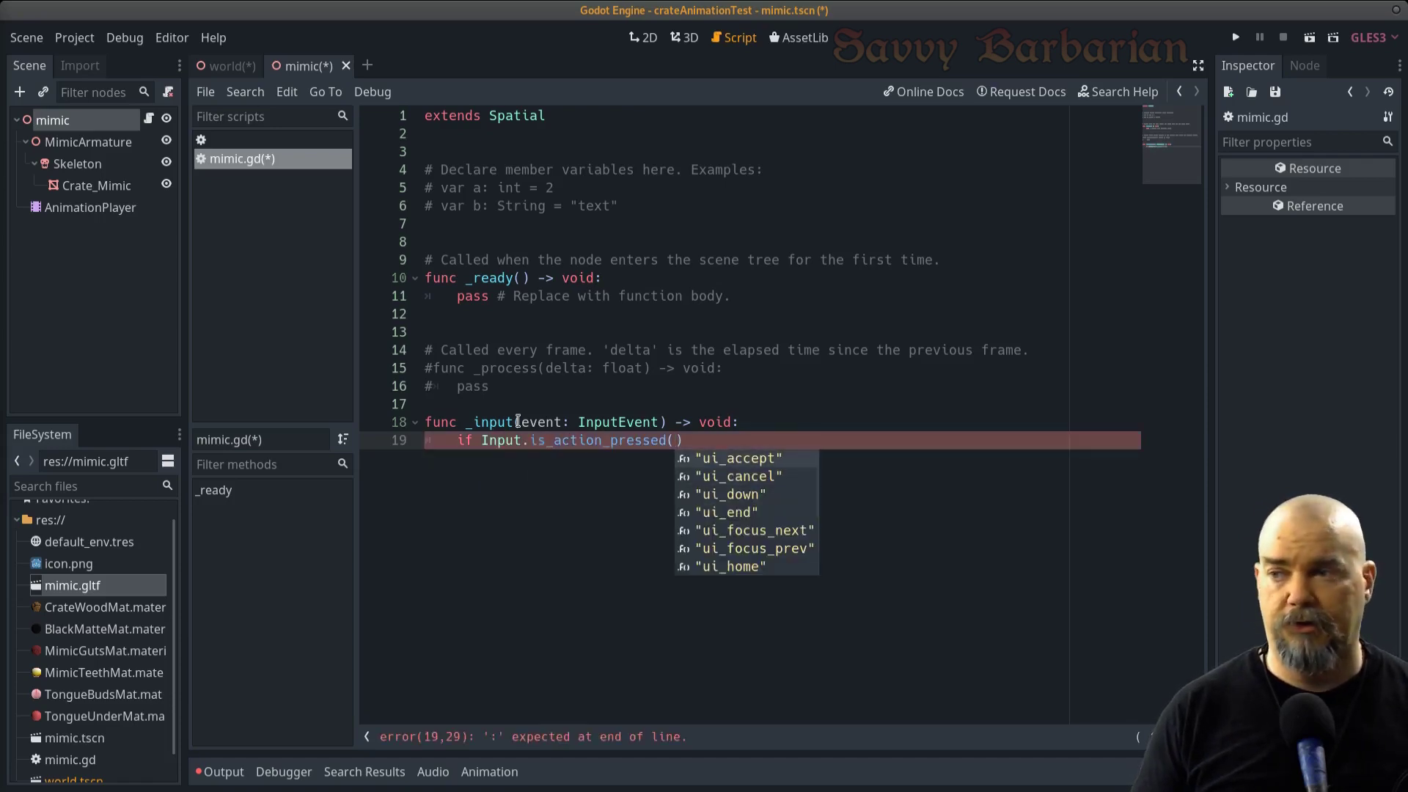
pyautogui.press('Return')
pyautogui.press('Right')
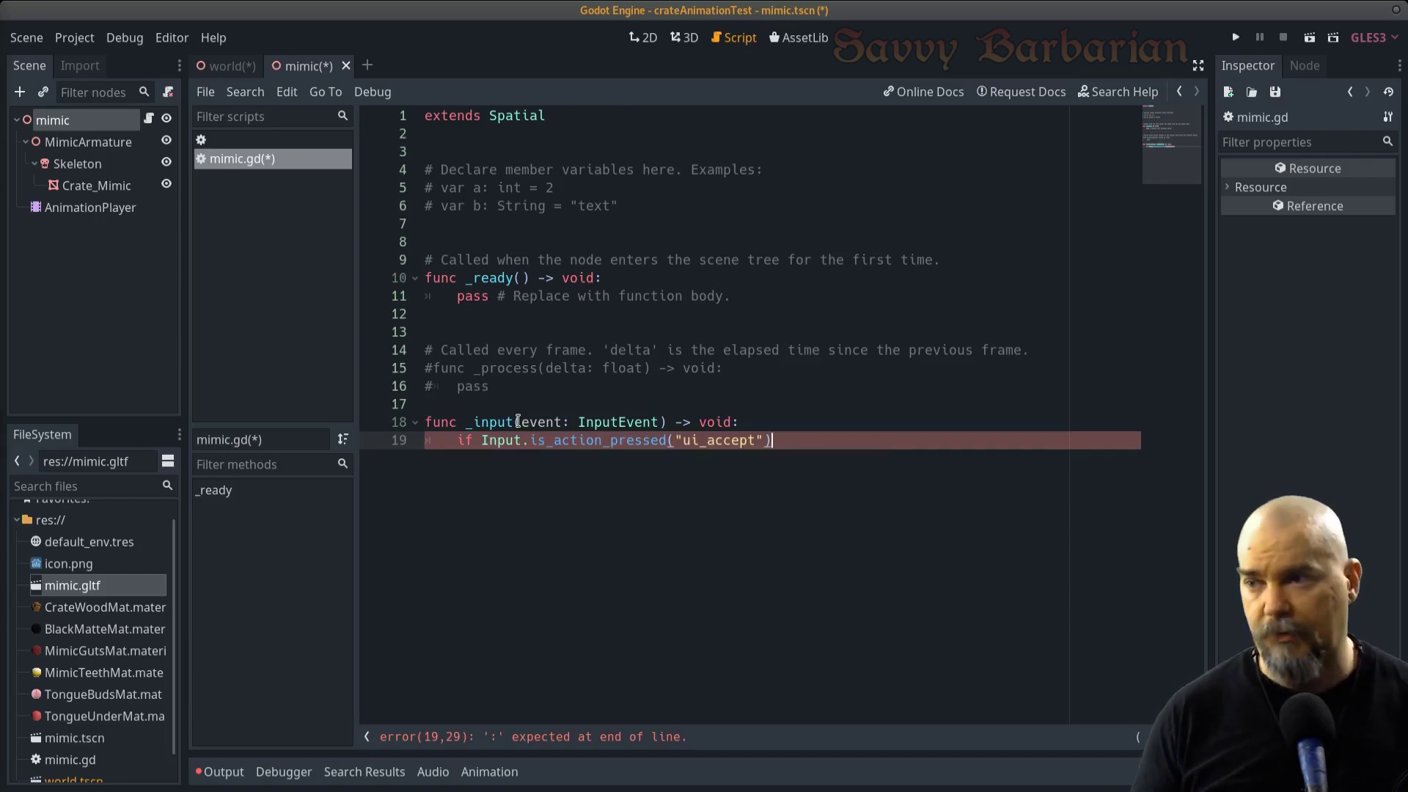
pyautogui.write(':')
pyautogui.press('Return')
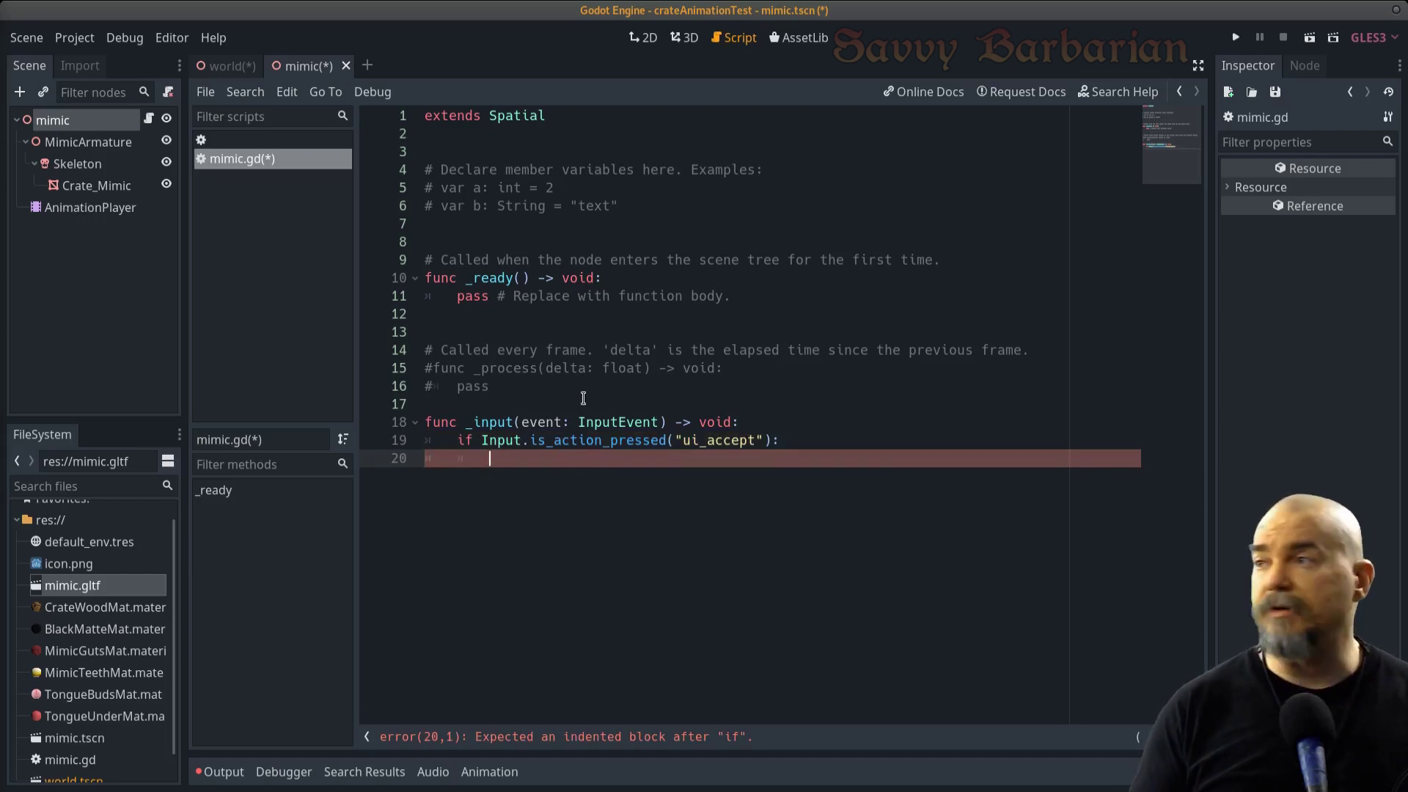
# Under the condition, add $AnimationPlayer.play("BigYawn")
pyautogui.write('$')
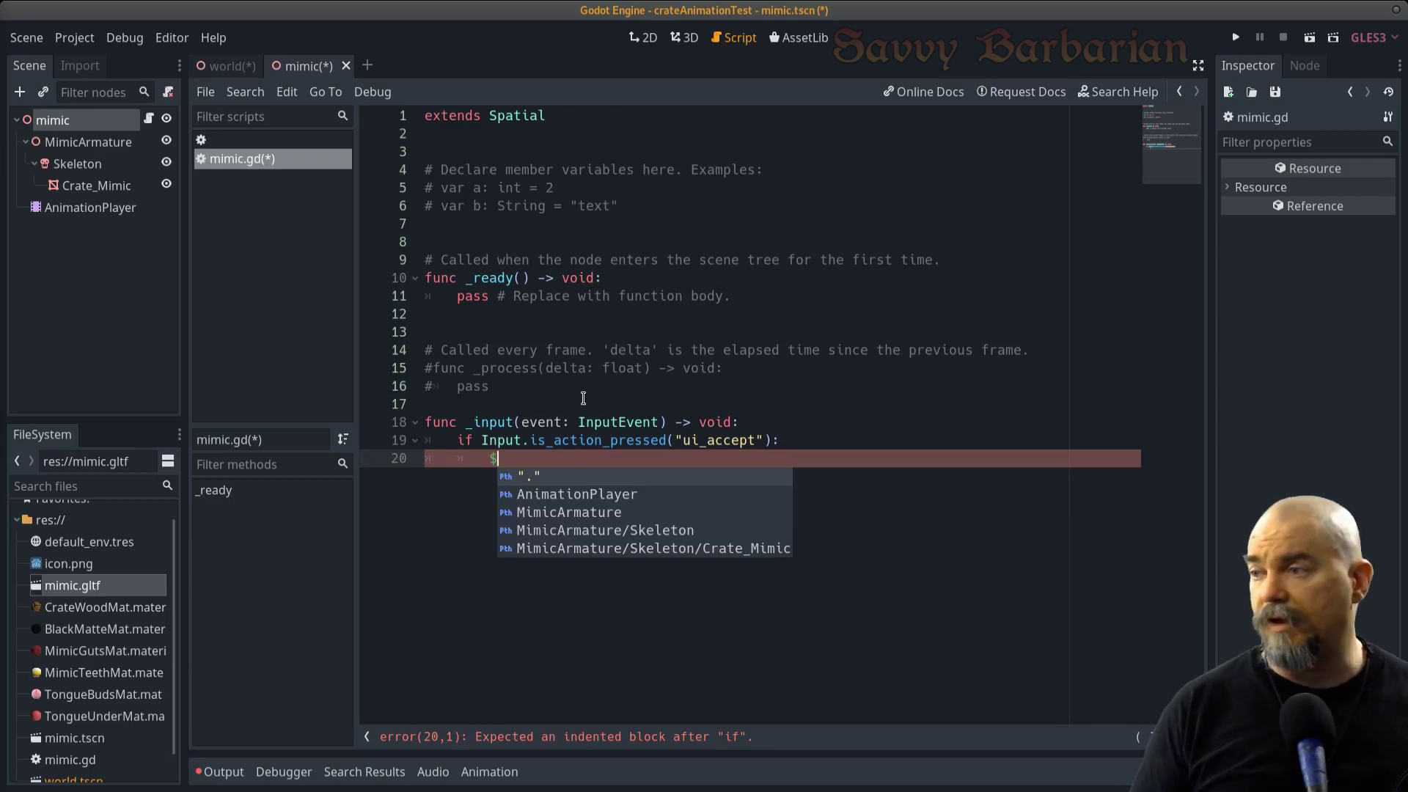
pyautogui.press('Down')
pyautogui.press('Return')
pyautogui.write('.pl')
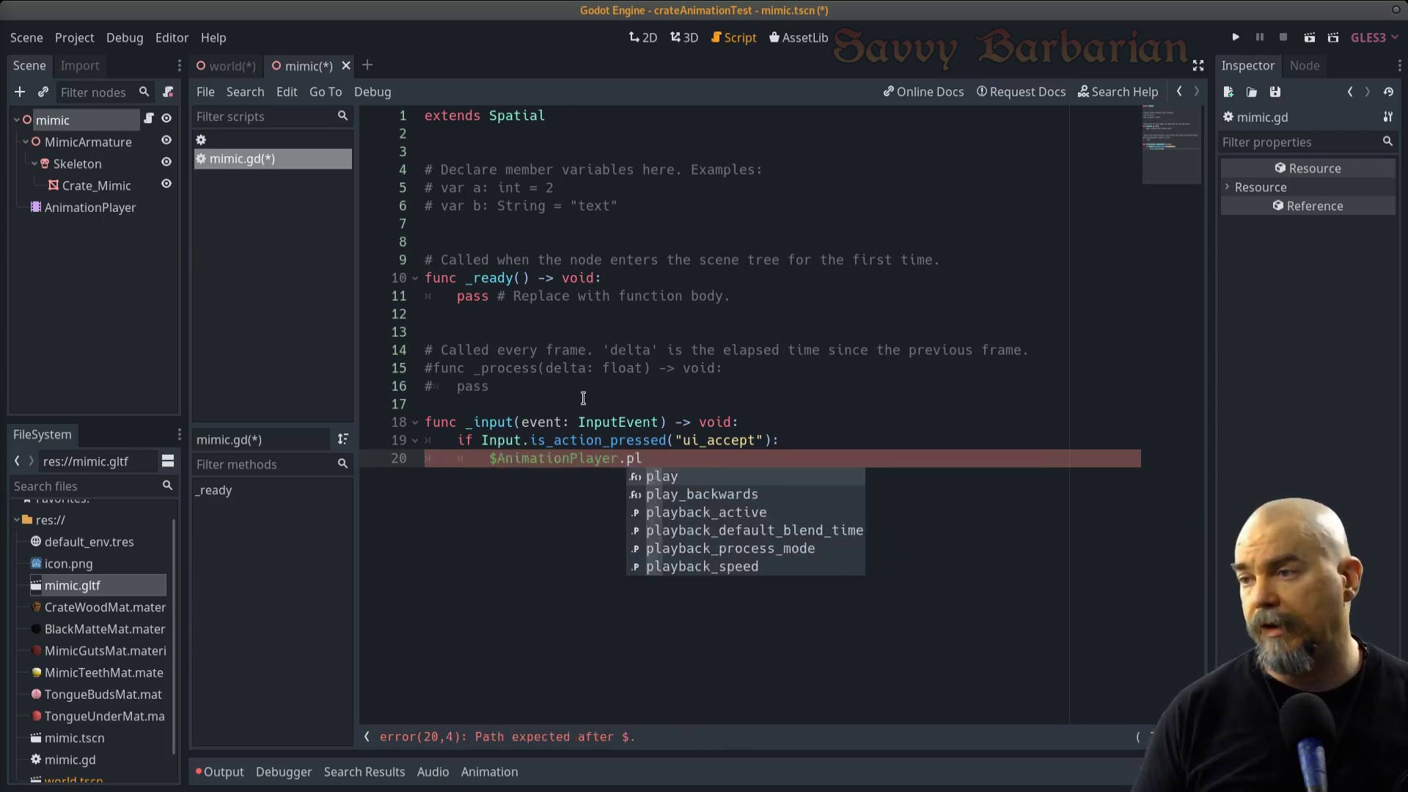
pyautogui.press('Return')
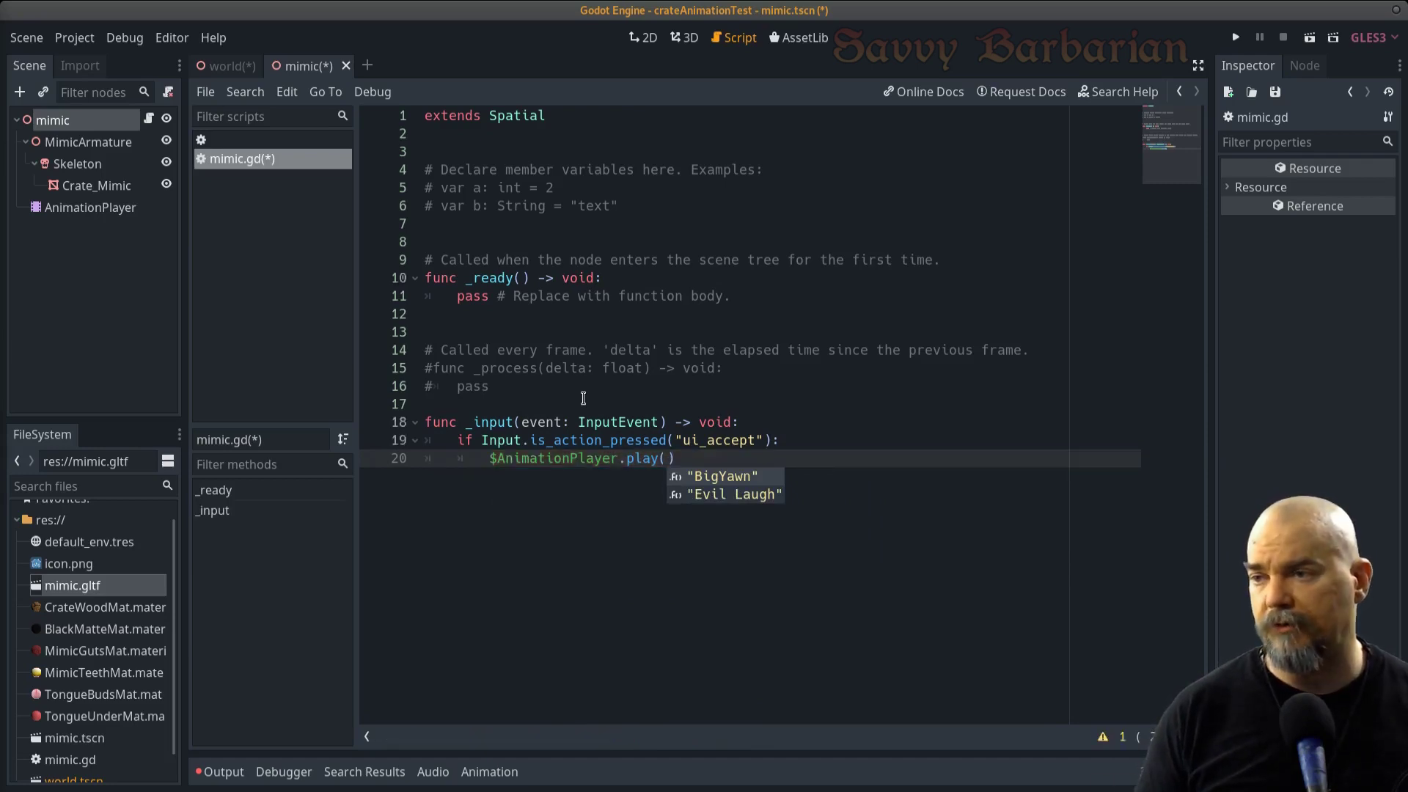
pyautogui.press('Return')
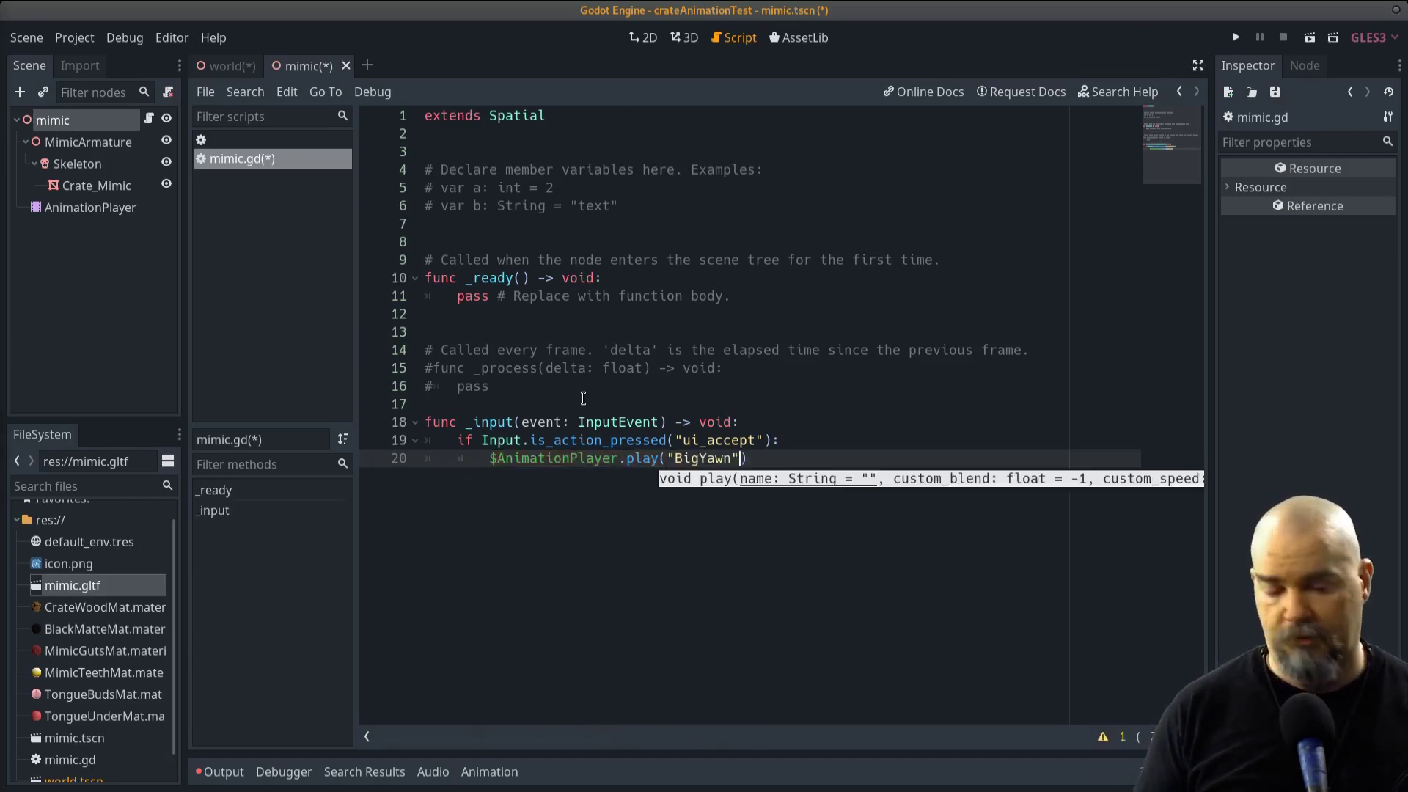
pyautogui.press('End')
pyautogui.press('Return')
pyautogui.press('Return')
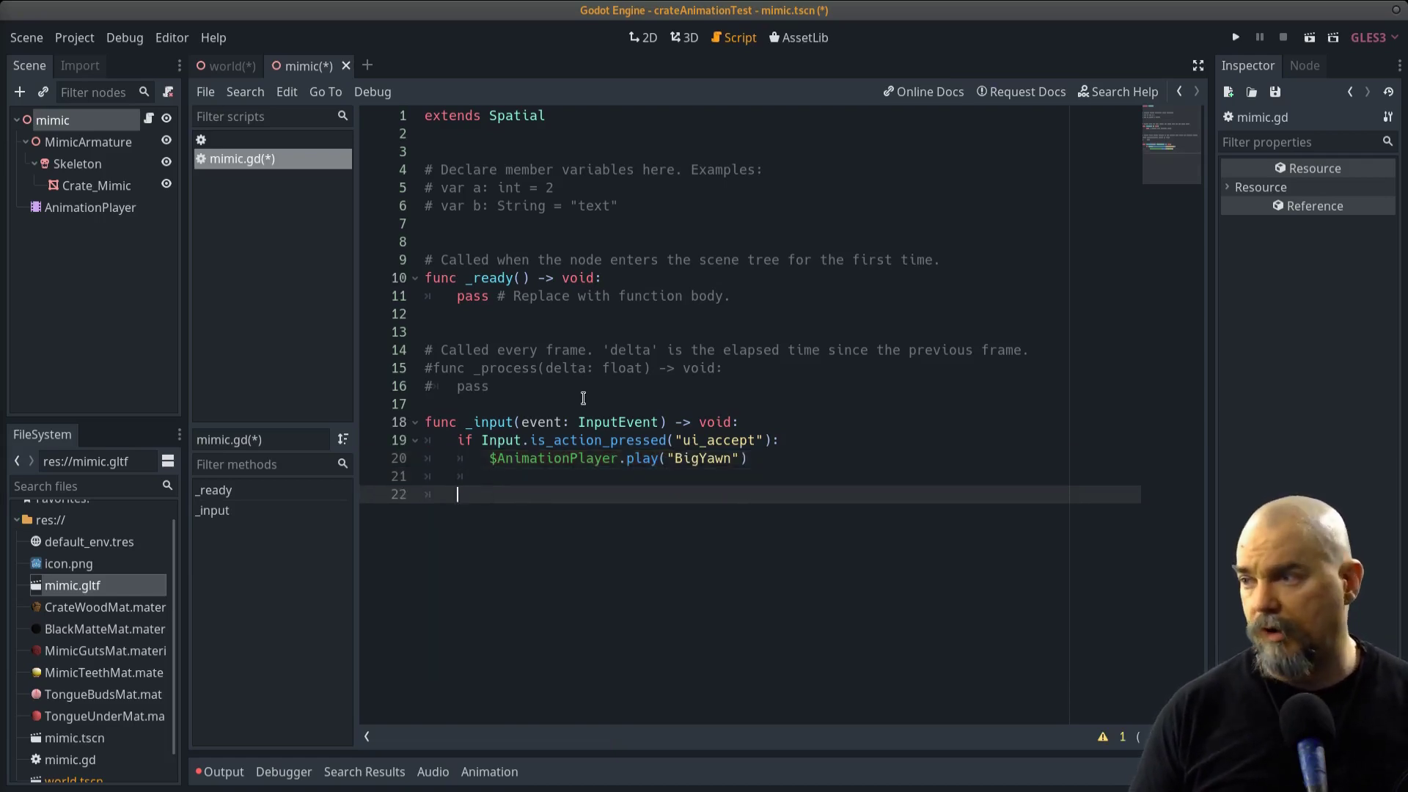
# Duplicate the ui_accept if block directly below itself
pyautogui.press('Up')
pyautogui.press('Up')
pyautogui.press('Up')
pyautogui.press('Home')
pyautogui.hotkey('shift', 'Down')
pyautogui.hotkey('shift', 'End')
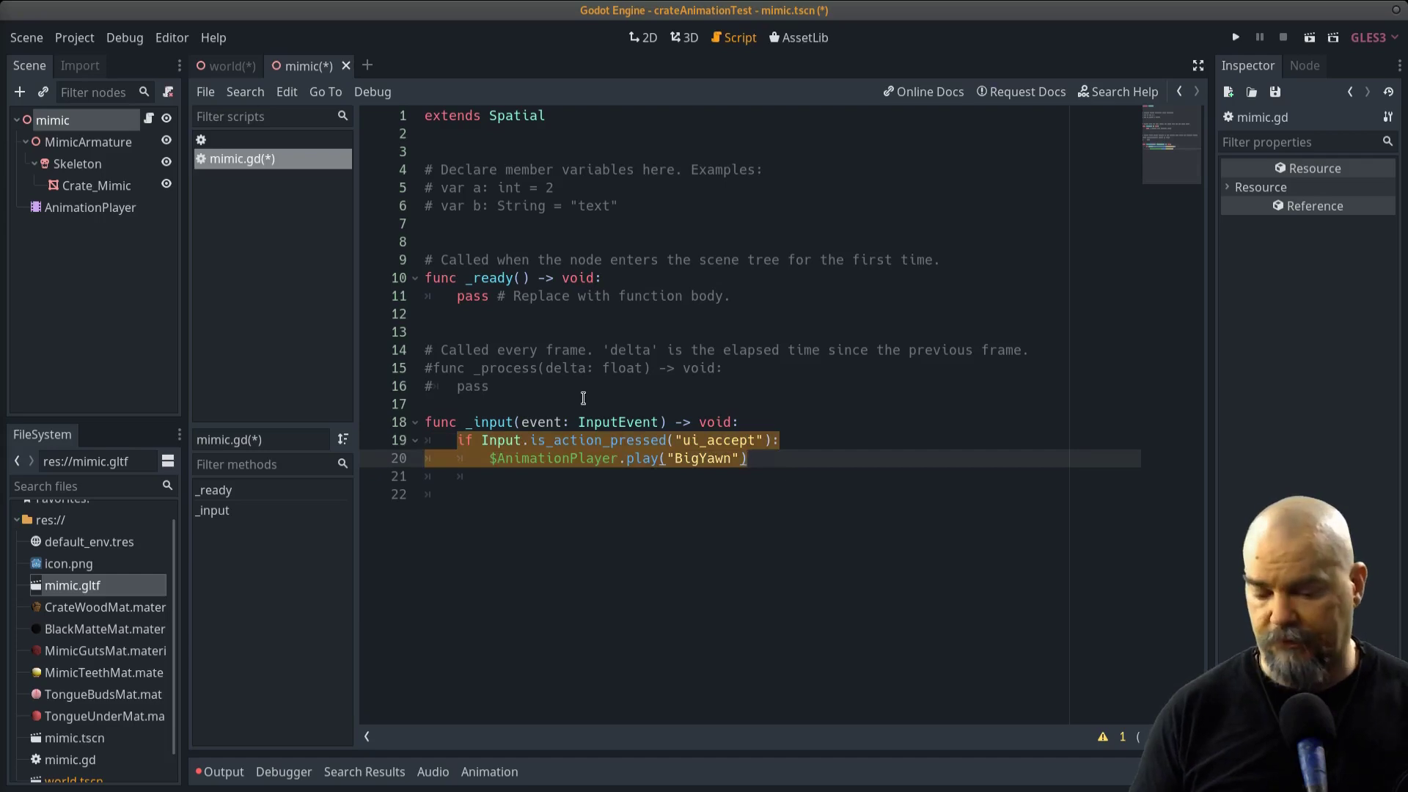
pyautogui.hotkey('ctrl', 'c')
pyautogui.press('Down')
pyautogui.press('Down')
pyautogui.hotkey('ctrl', 'v')
# Change the copied block to check ui_cancel and play "Evil Laugh"
pyautogui.press('Up')
pyautogui.press('BackSpace')
pyautogui.press('BackSpace')
pyautogui.press('BackSpace')
pyautogui.press('BackSpace')
pyautogui.press('BackSpace')
pyautogui.press('BackSpace')
pyautogui.press('BackSpace')
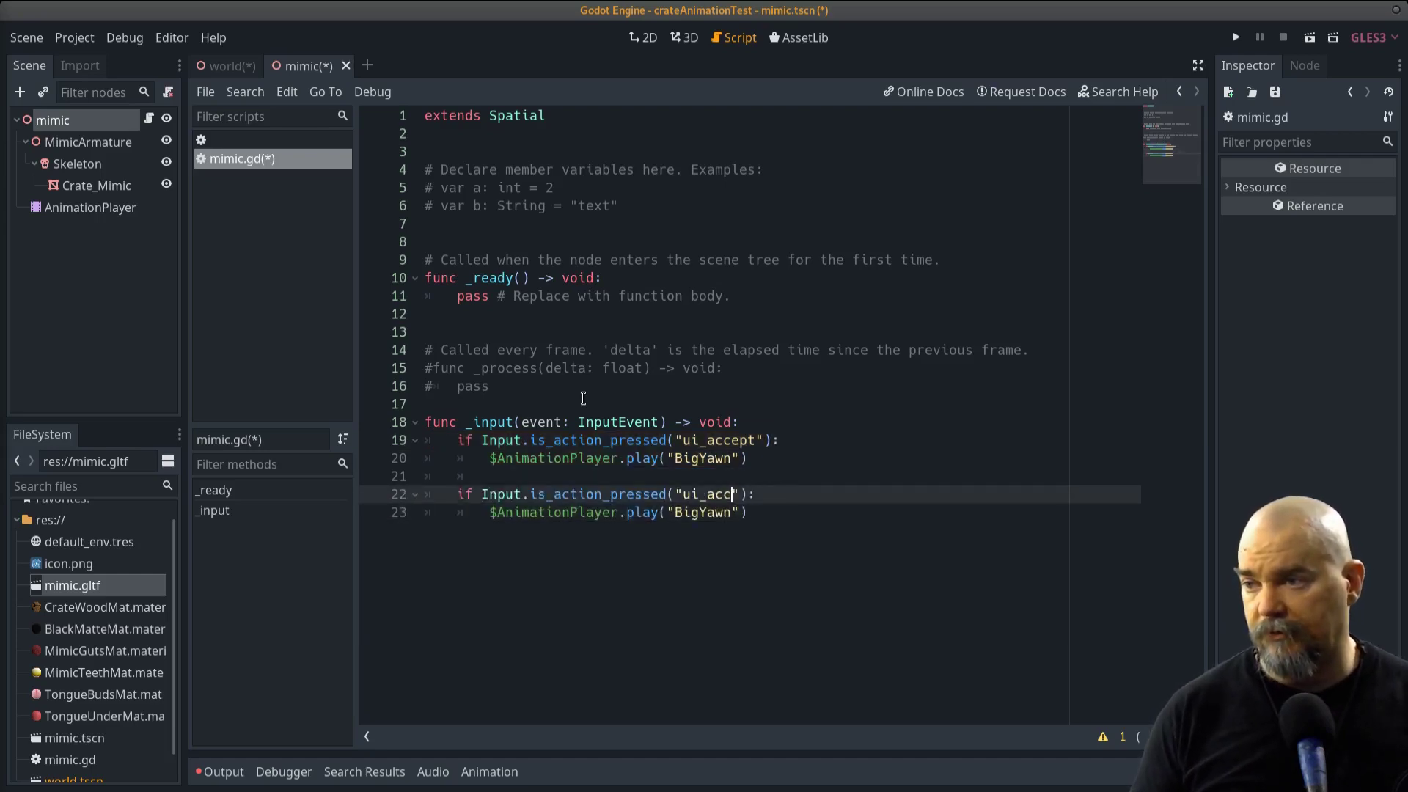
pyautogui.write('_')
pyautogui.press('Down')
pyautogui.press('Return')
pyautogui.press('Down')
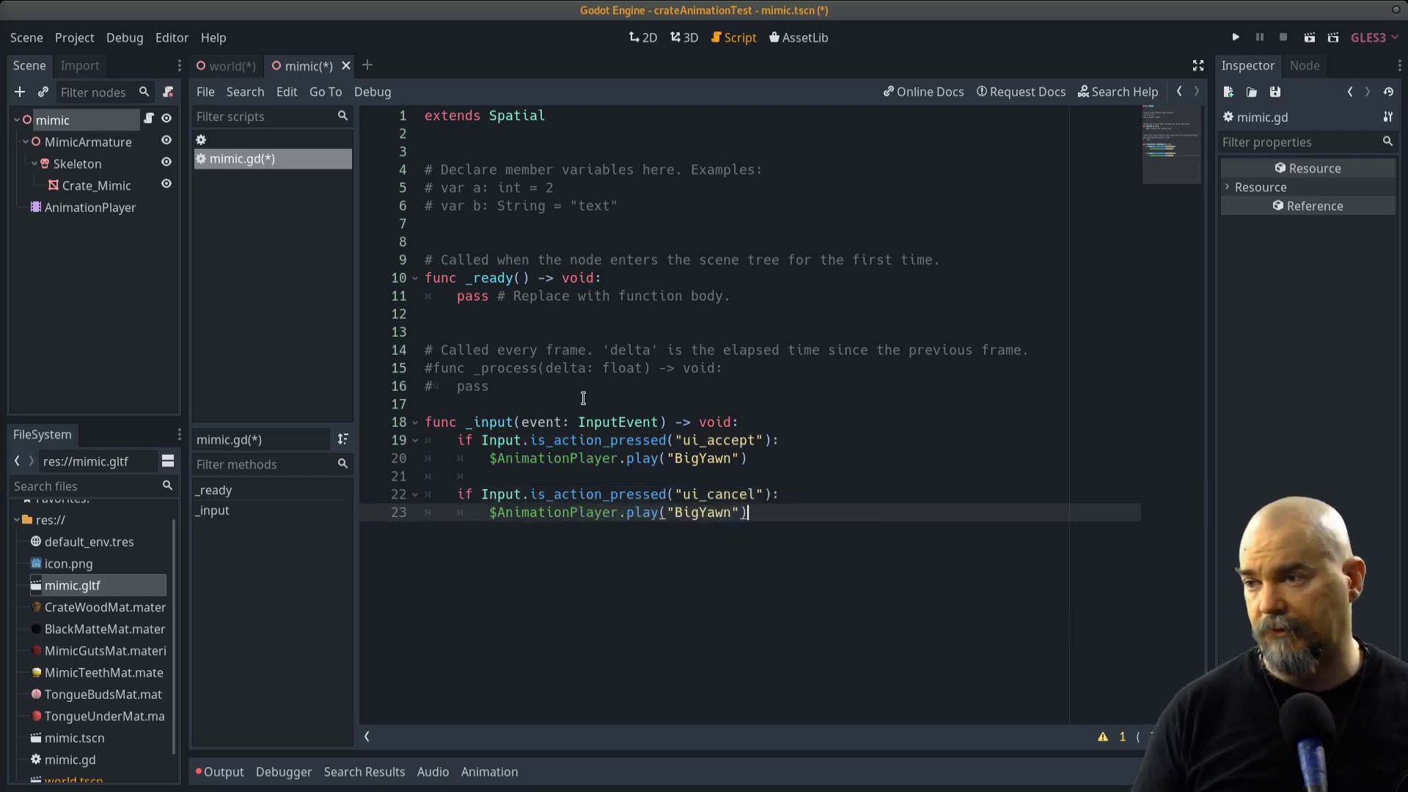
pyautogui.press('Left')
pyautogui.press('Left')
pyautogui.press('BackSpace')
pyautogui.press('BackSpace')
pyautogui.press('BackSpace')
pyautogui.press('BackSpace')
pyautogui.press('BackSpace')
pyautogui.press('BackSpace')
pyautogui.press('BackSpace')
pyautogui.write('"')
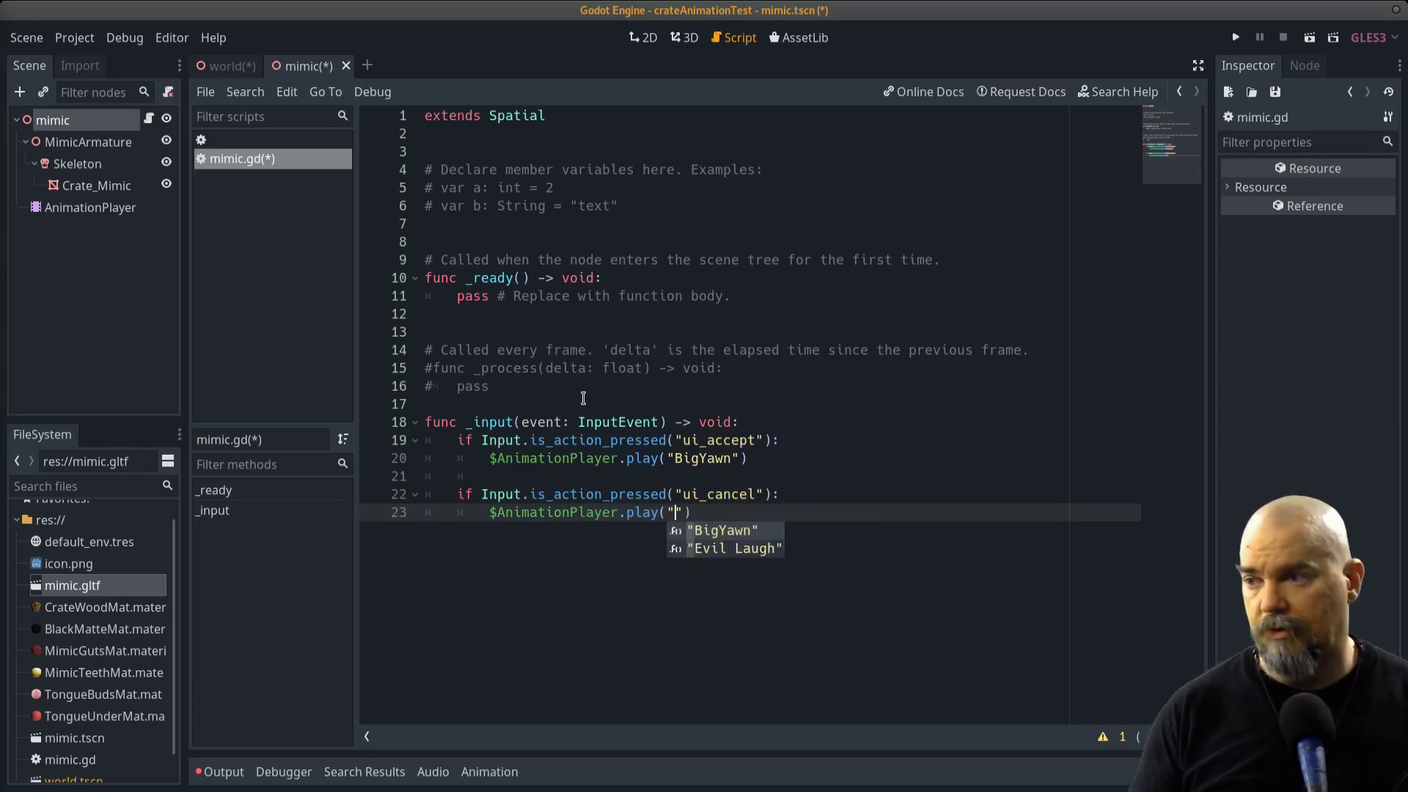
pyautogui.press('Down')
pyautogui.press('Return')
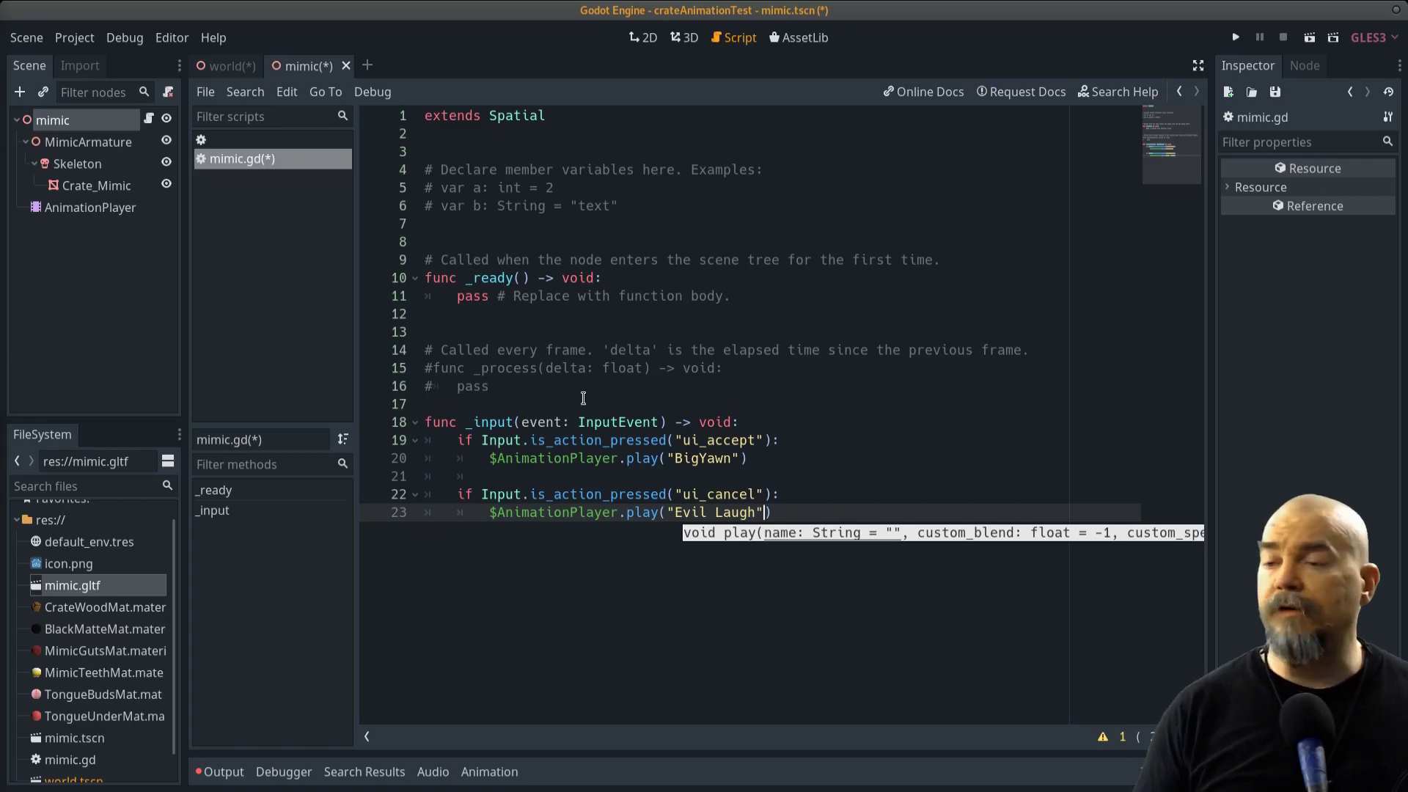
# Save the mimic scene and the mimic.gd script
pyautogui.click(26, 37)
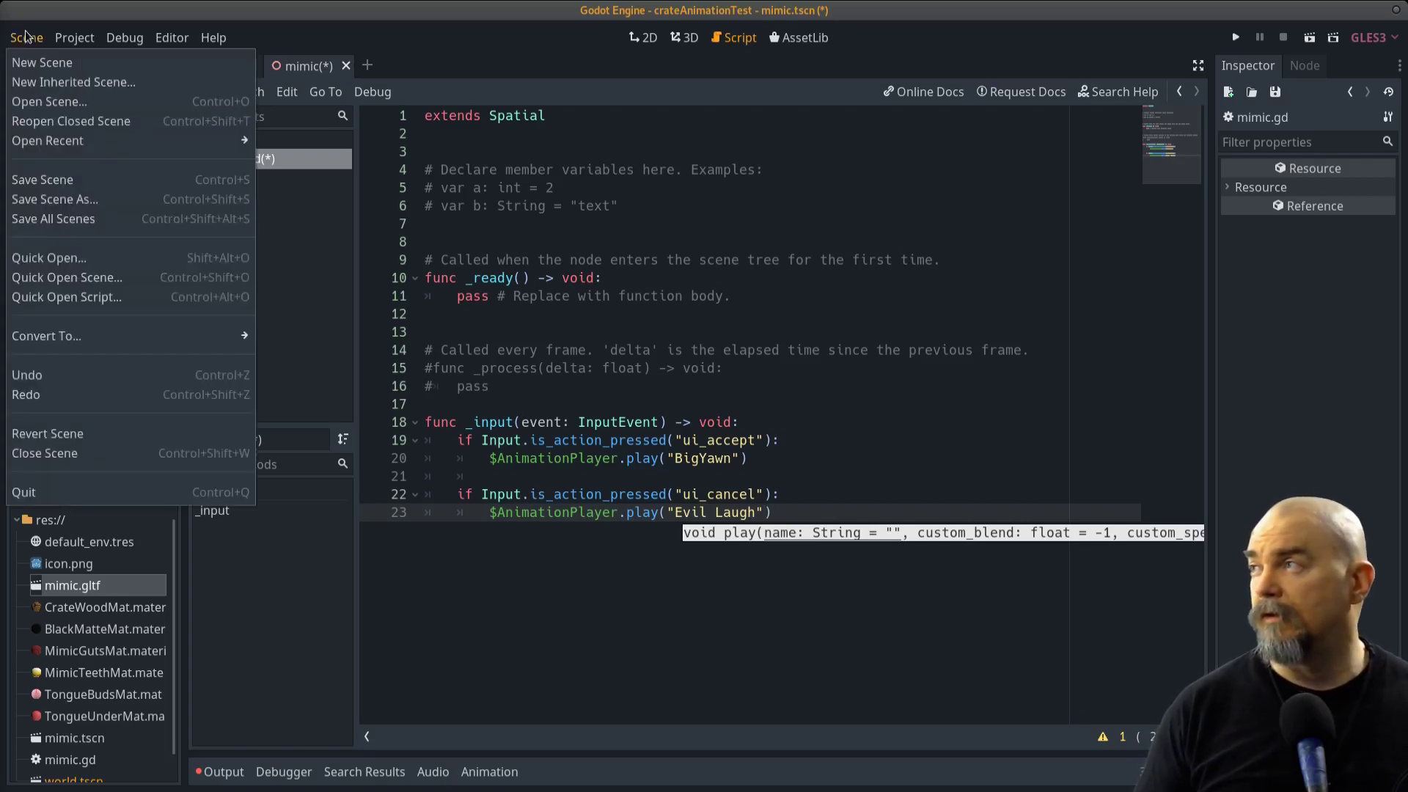
pyautogui.click(71, 184)
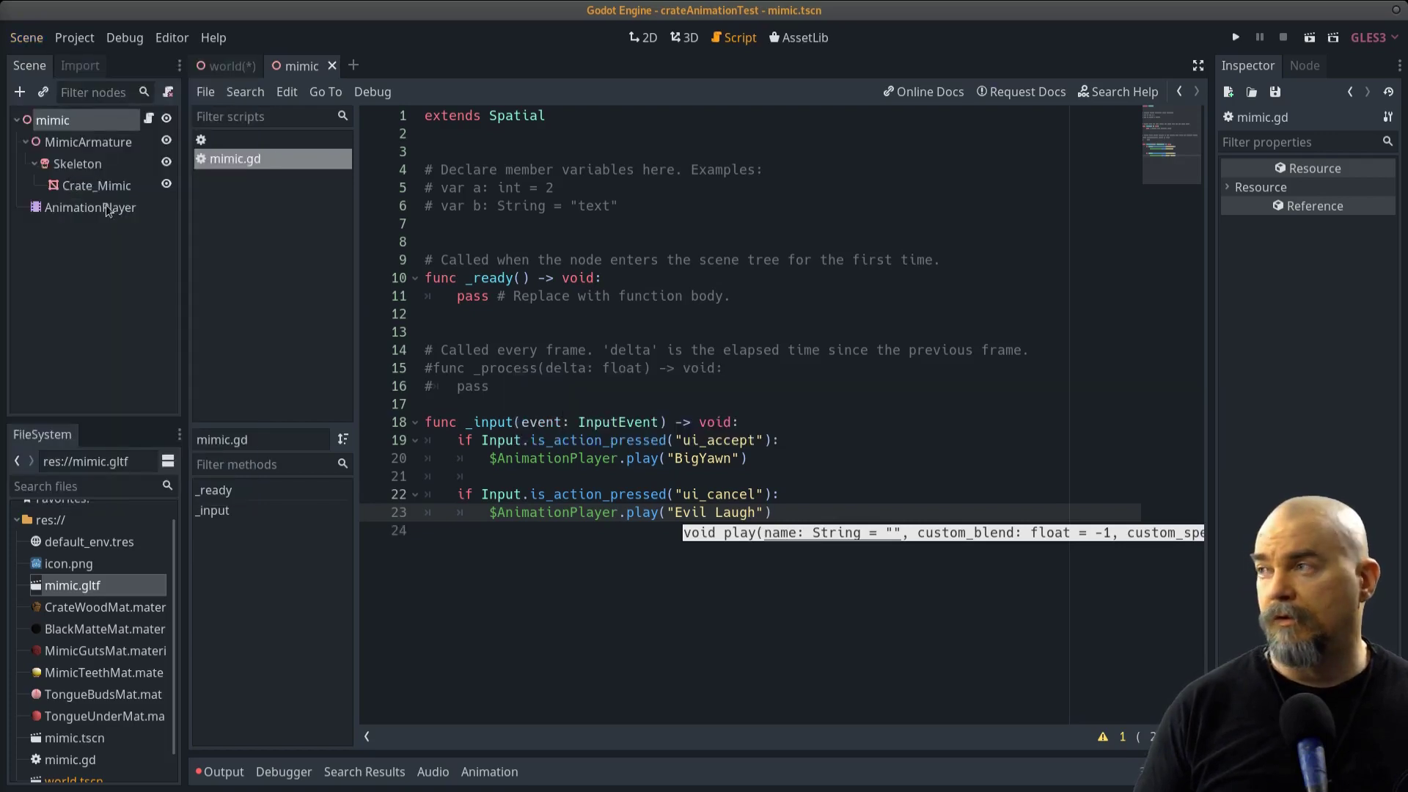
pyautogui.click(205, 92)
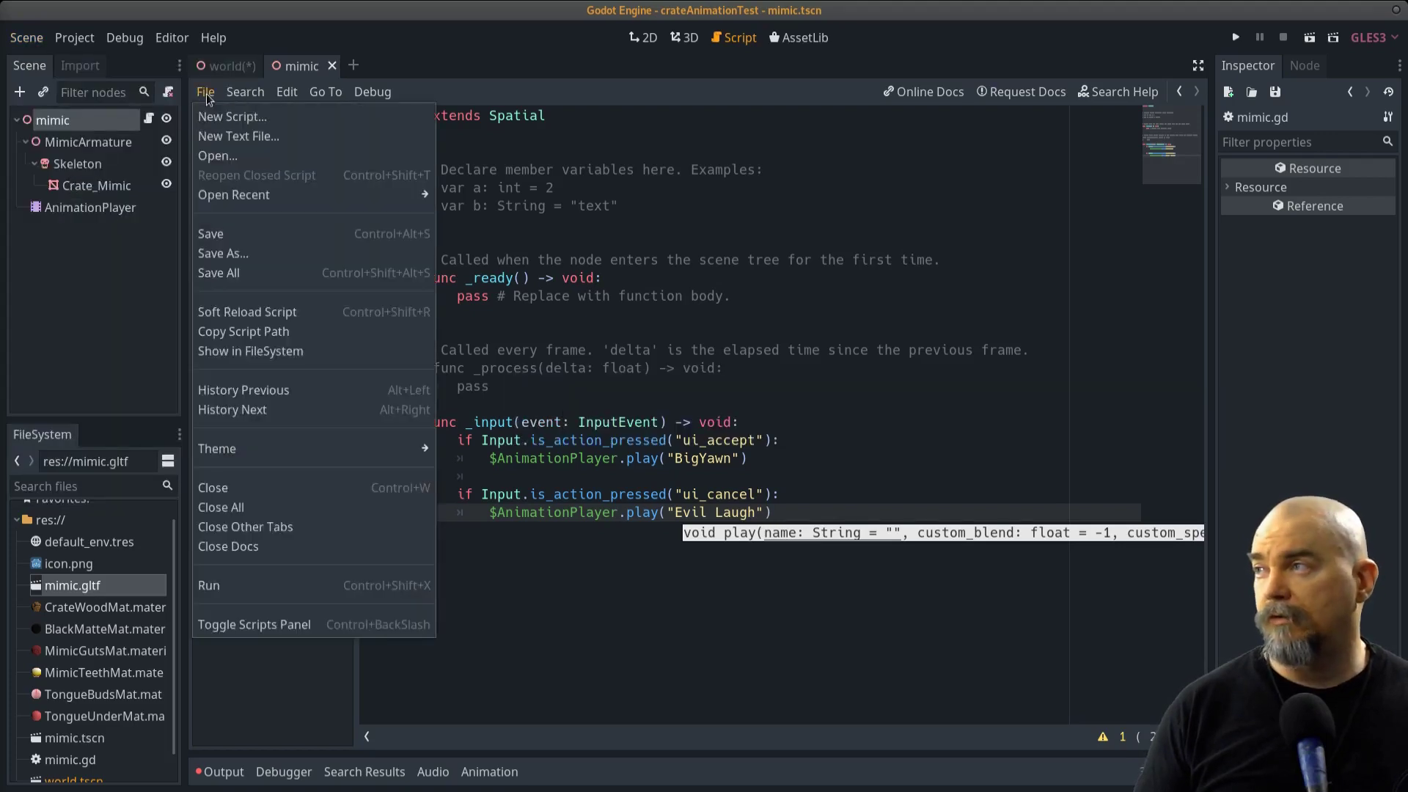
pyautogui.click(256, 239)
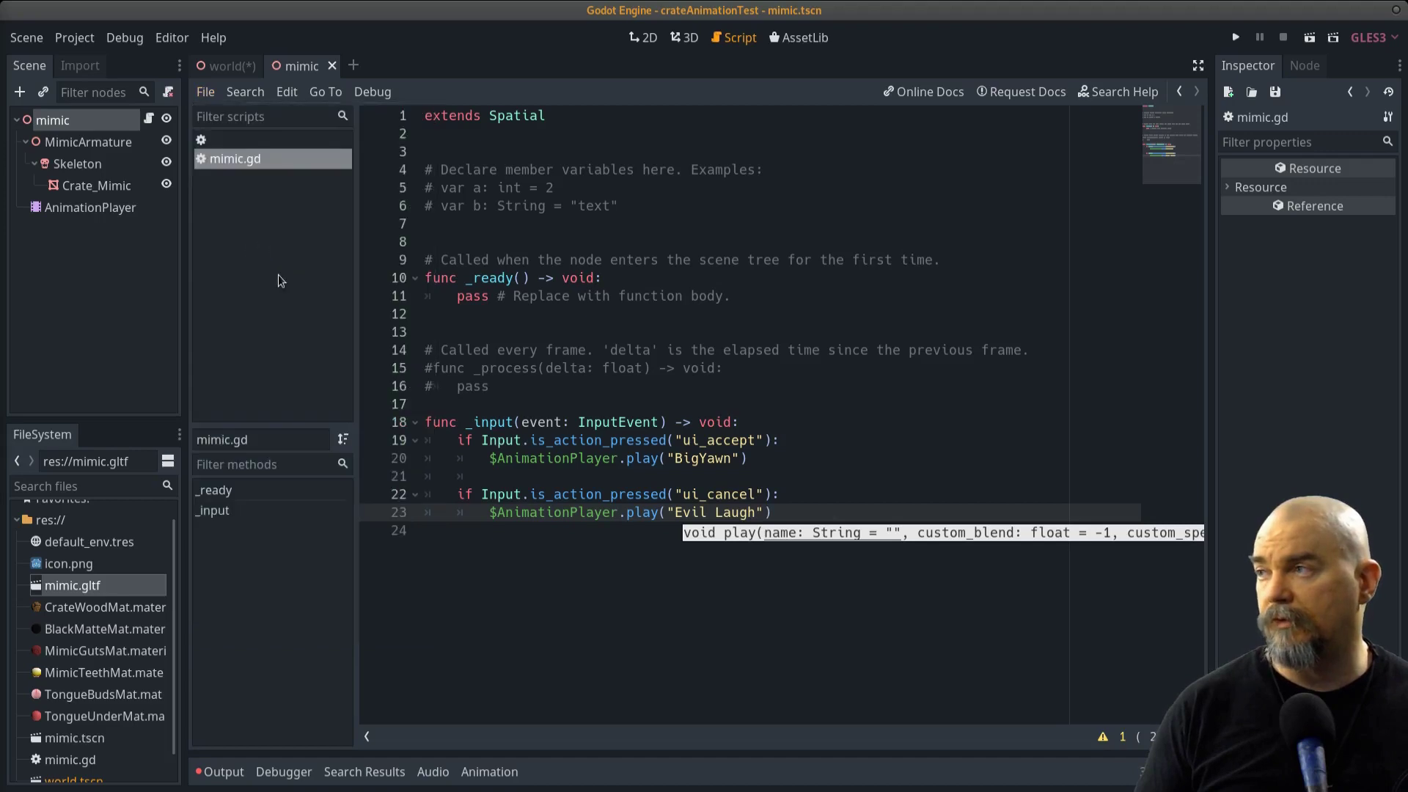
# In the world scene, instance mimic.tscn as a child of the world root node
pyautogui.click(227, 68)
pyautogui.click(66, 125)
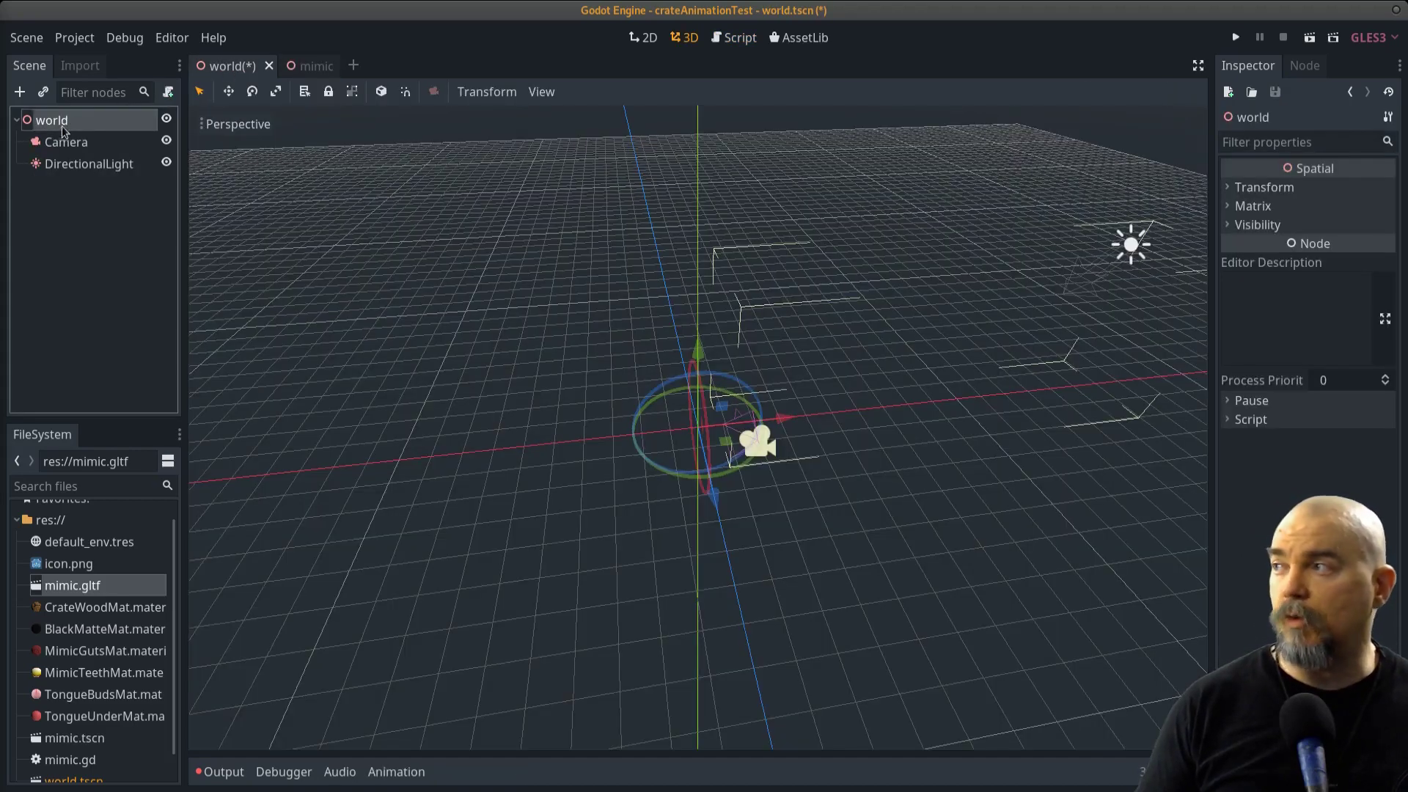
pyautogui.click(43, 92)
pyautogui.doubleClick(354, 290)
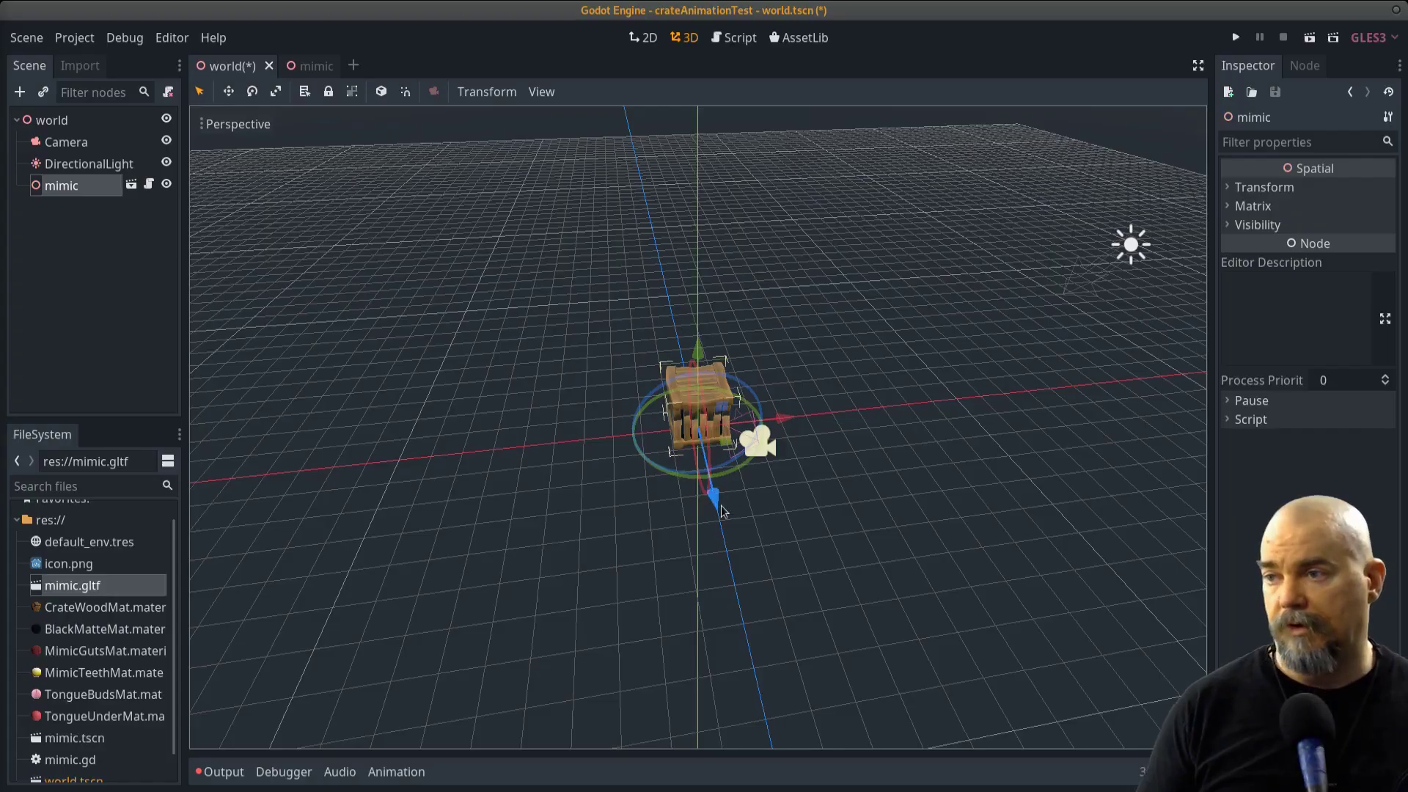
# Run the game with F5 to test the mimic
pyautogui.scroll(4, 776, 512)
pyautogui.moveTo(769, 512); pyautogui.dragTo(768, 497, button='middle')
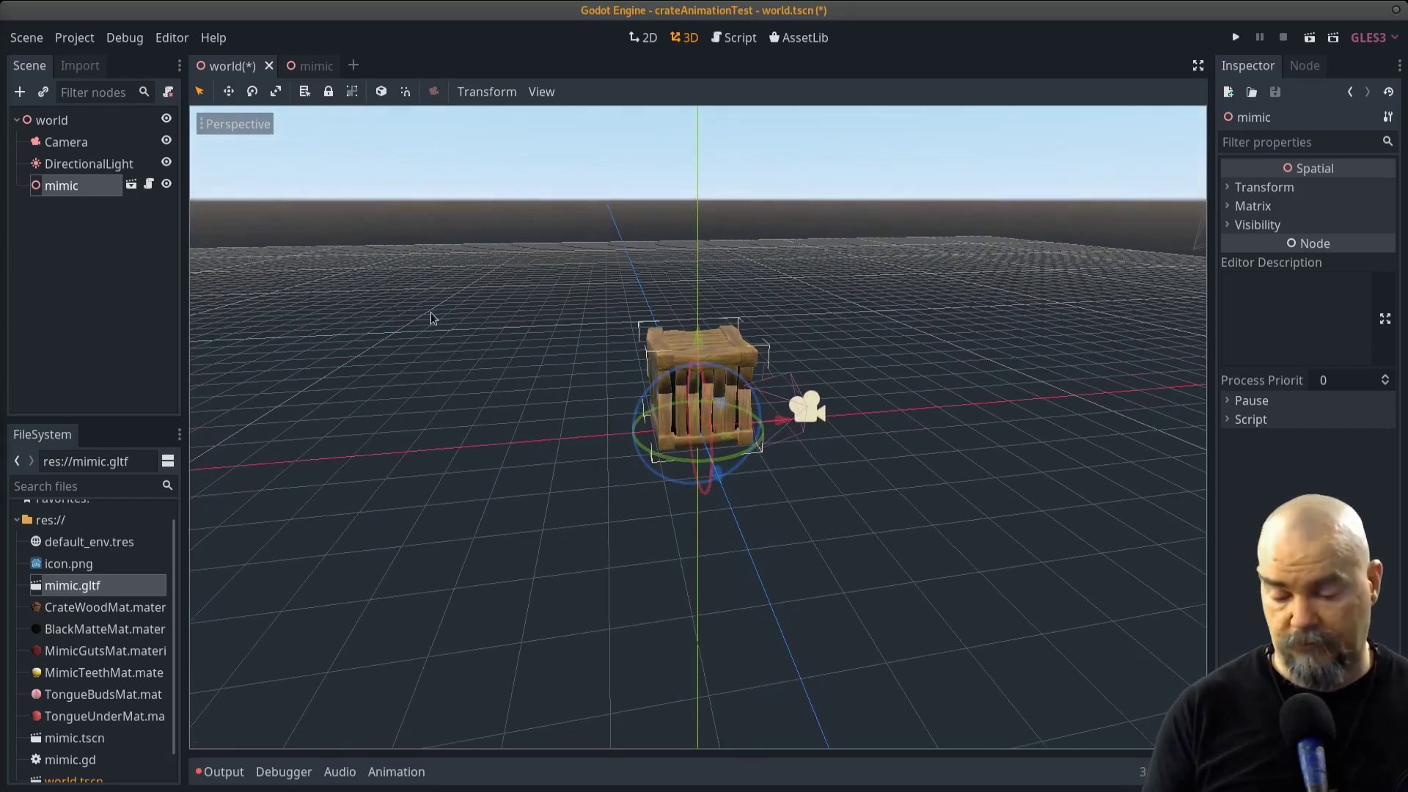
pyautogui.press('F5')
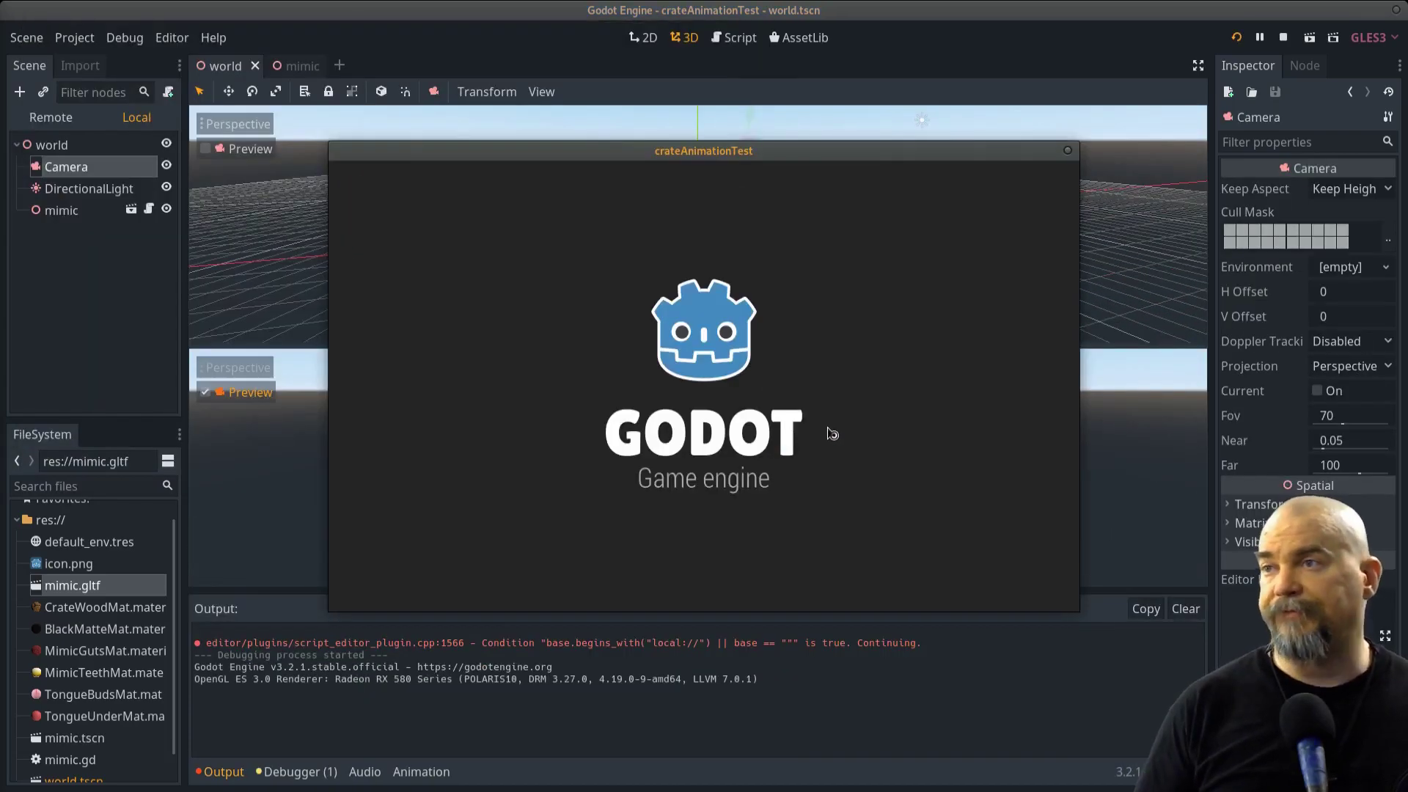